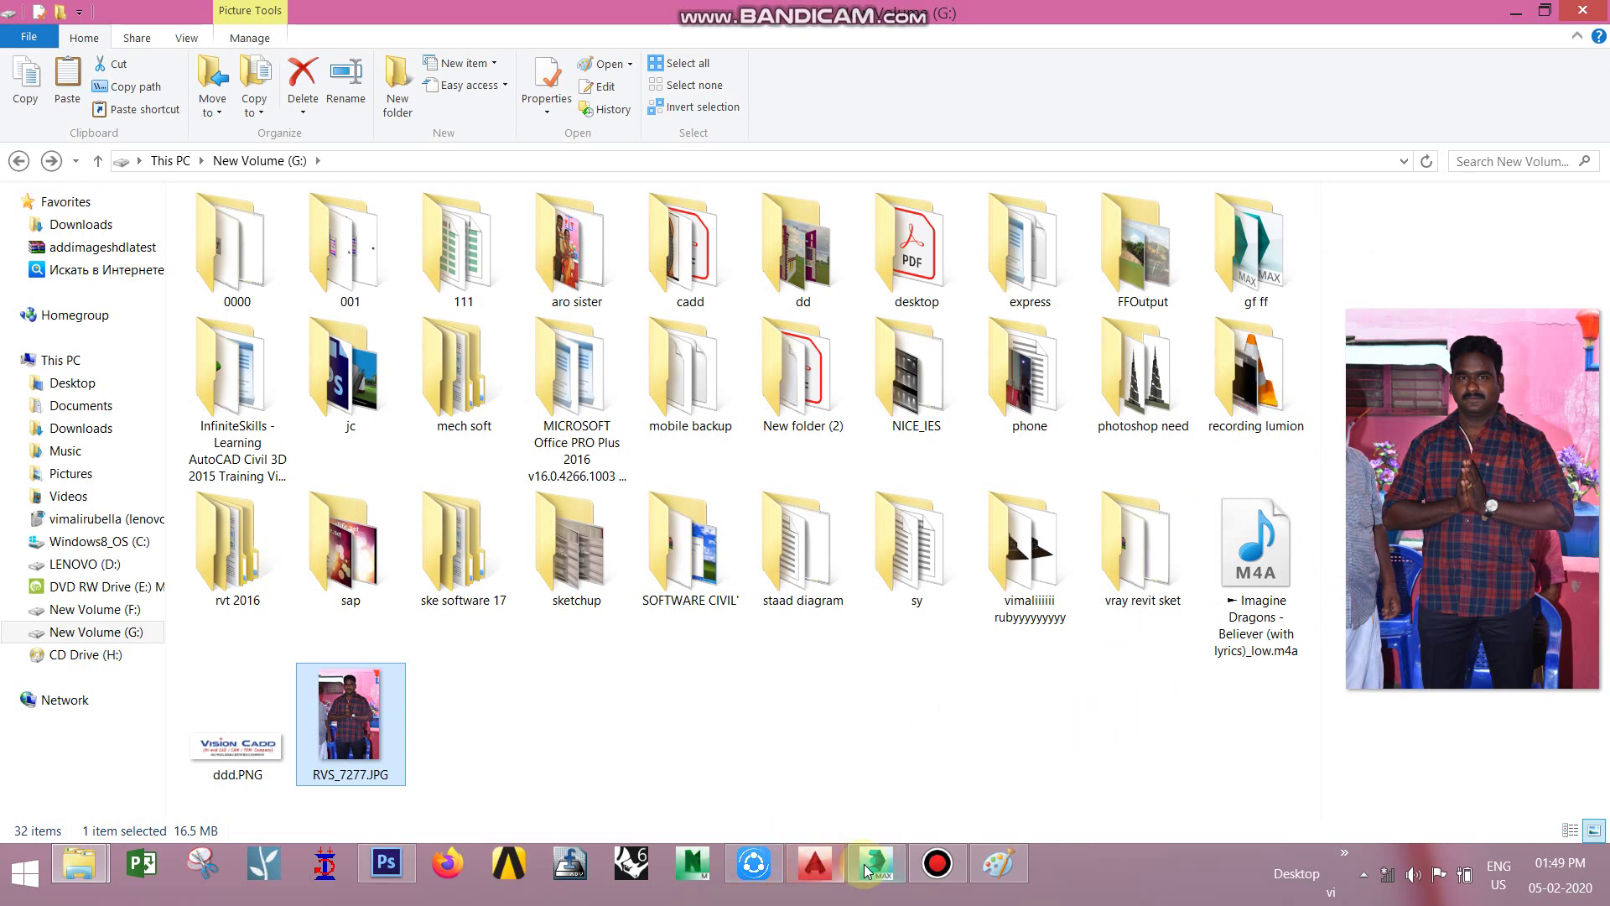
- Switch from File Explorer to Microsoft Paint with its blank canvas
left_click(935, 868)
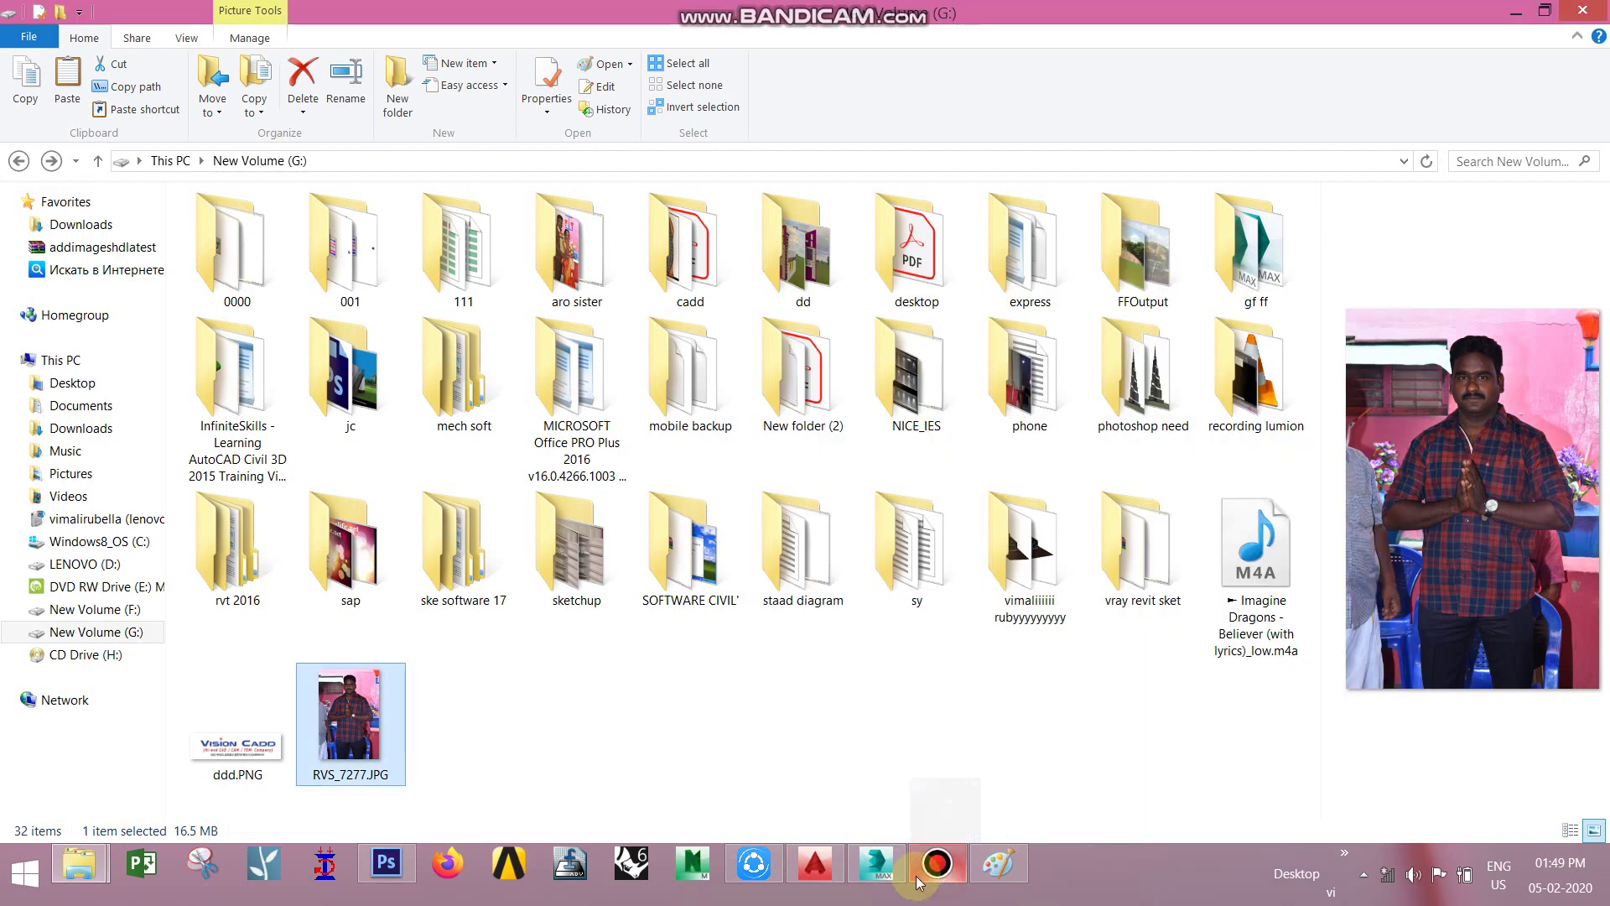
left_click(987, 877)
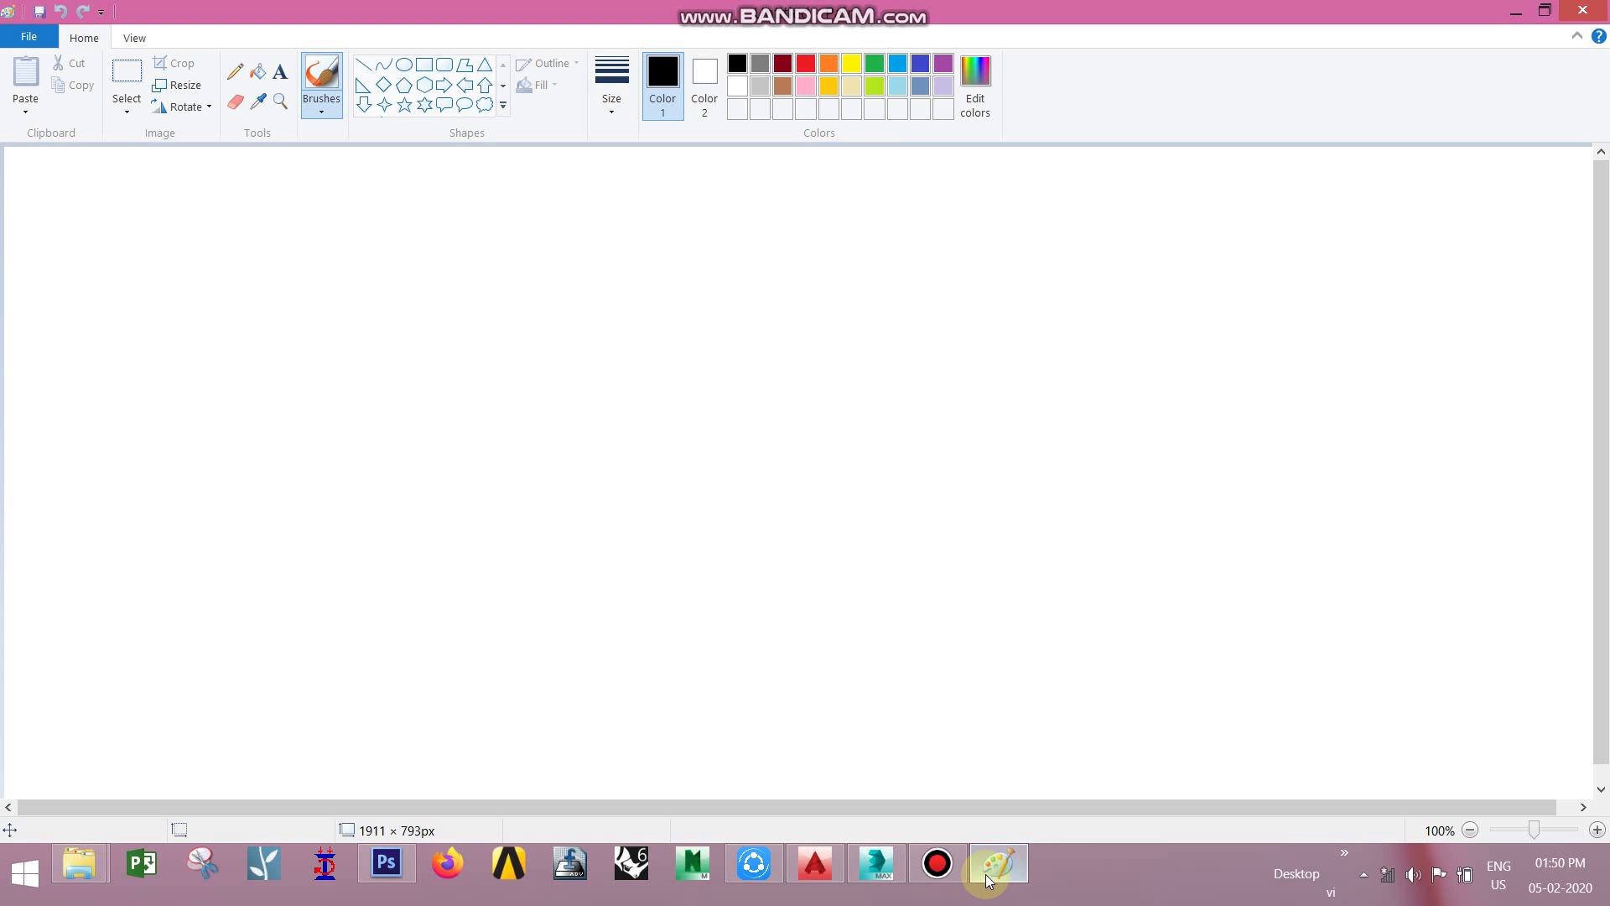
- Start opening an existing picture and browse the drives to New Volume (G:)
left_click(18, 42)
left_click(90, 126)
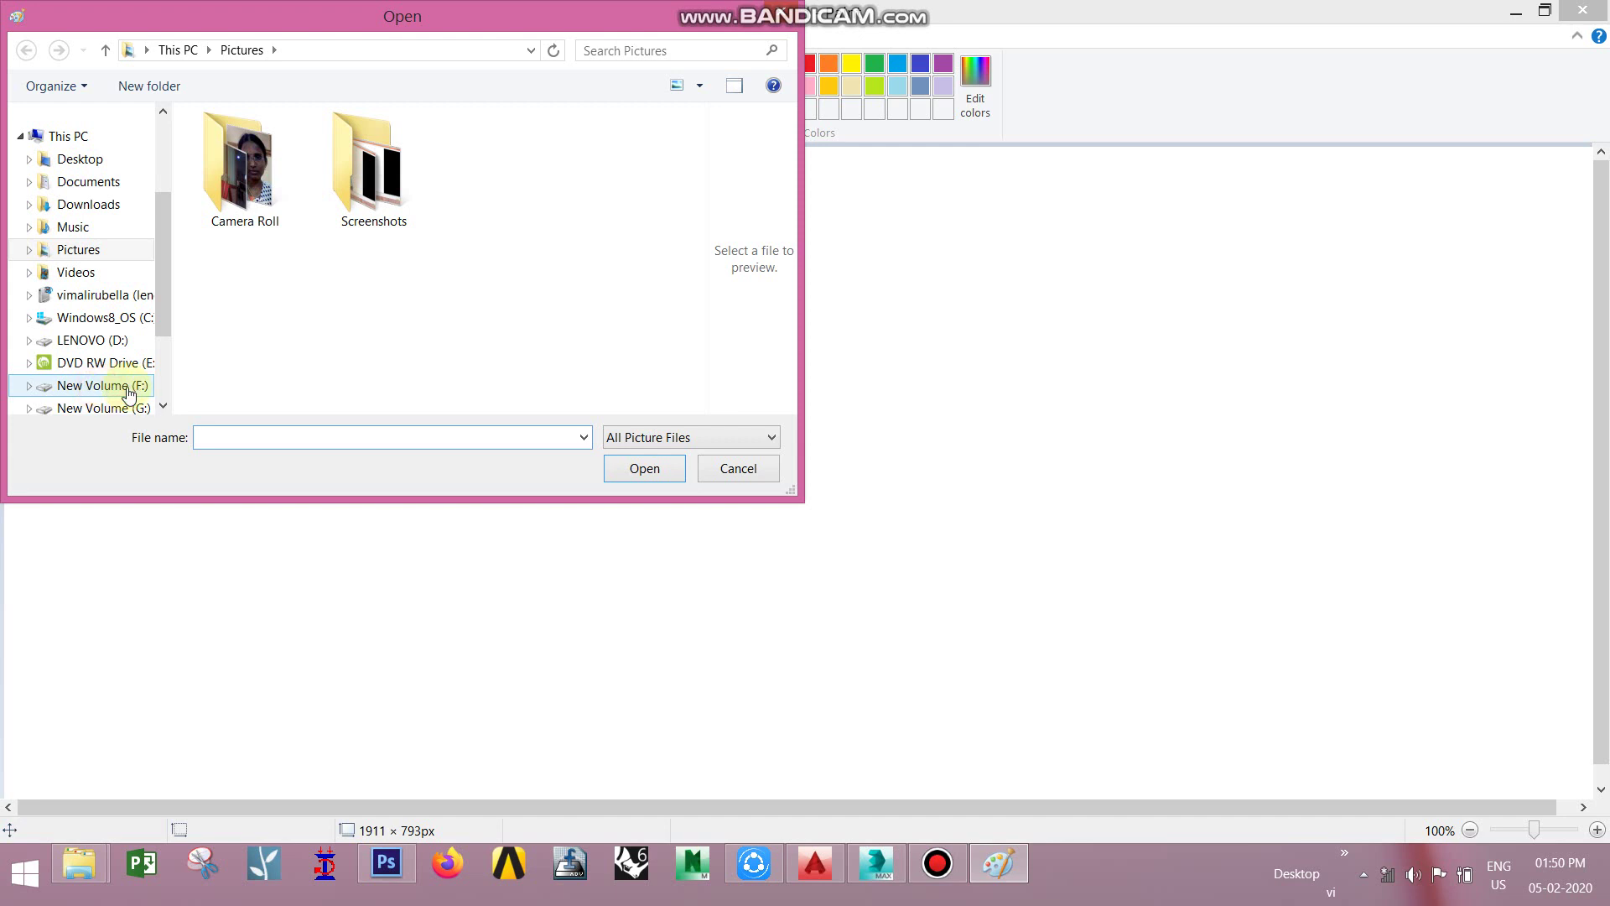
left_click(125, 388)
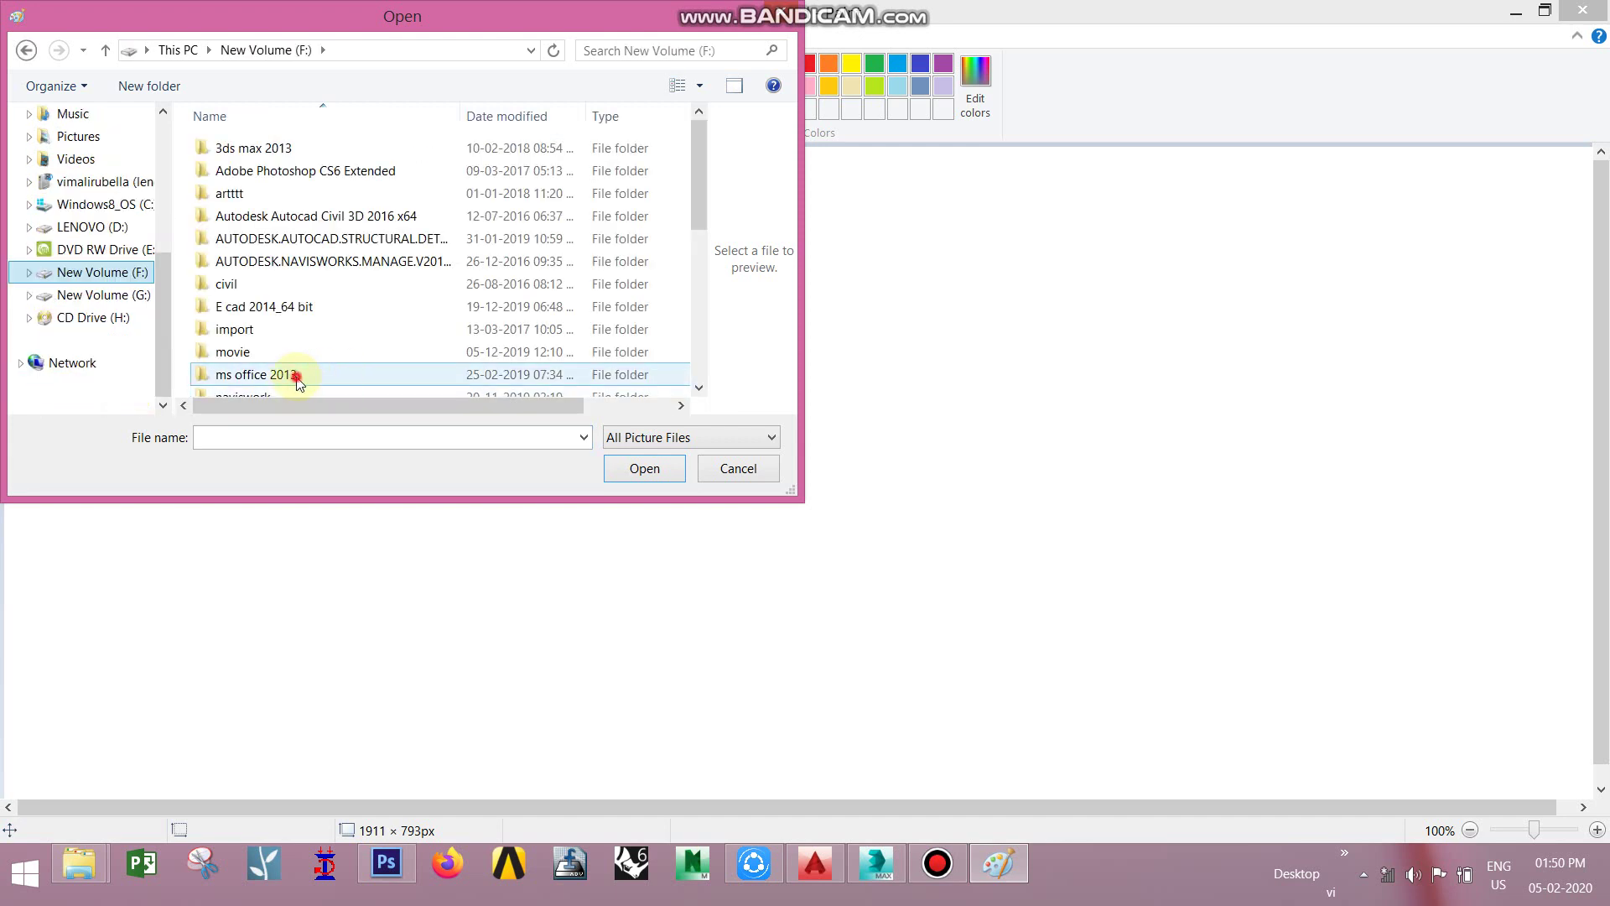
scroll(296, 375, "down", 5)
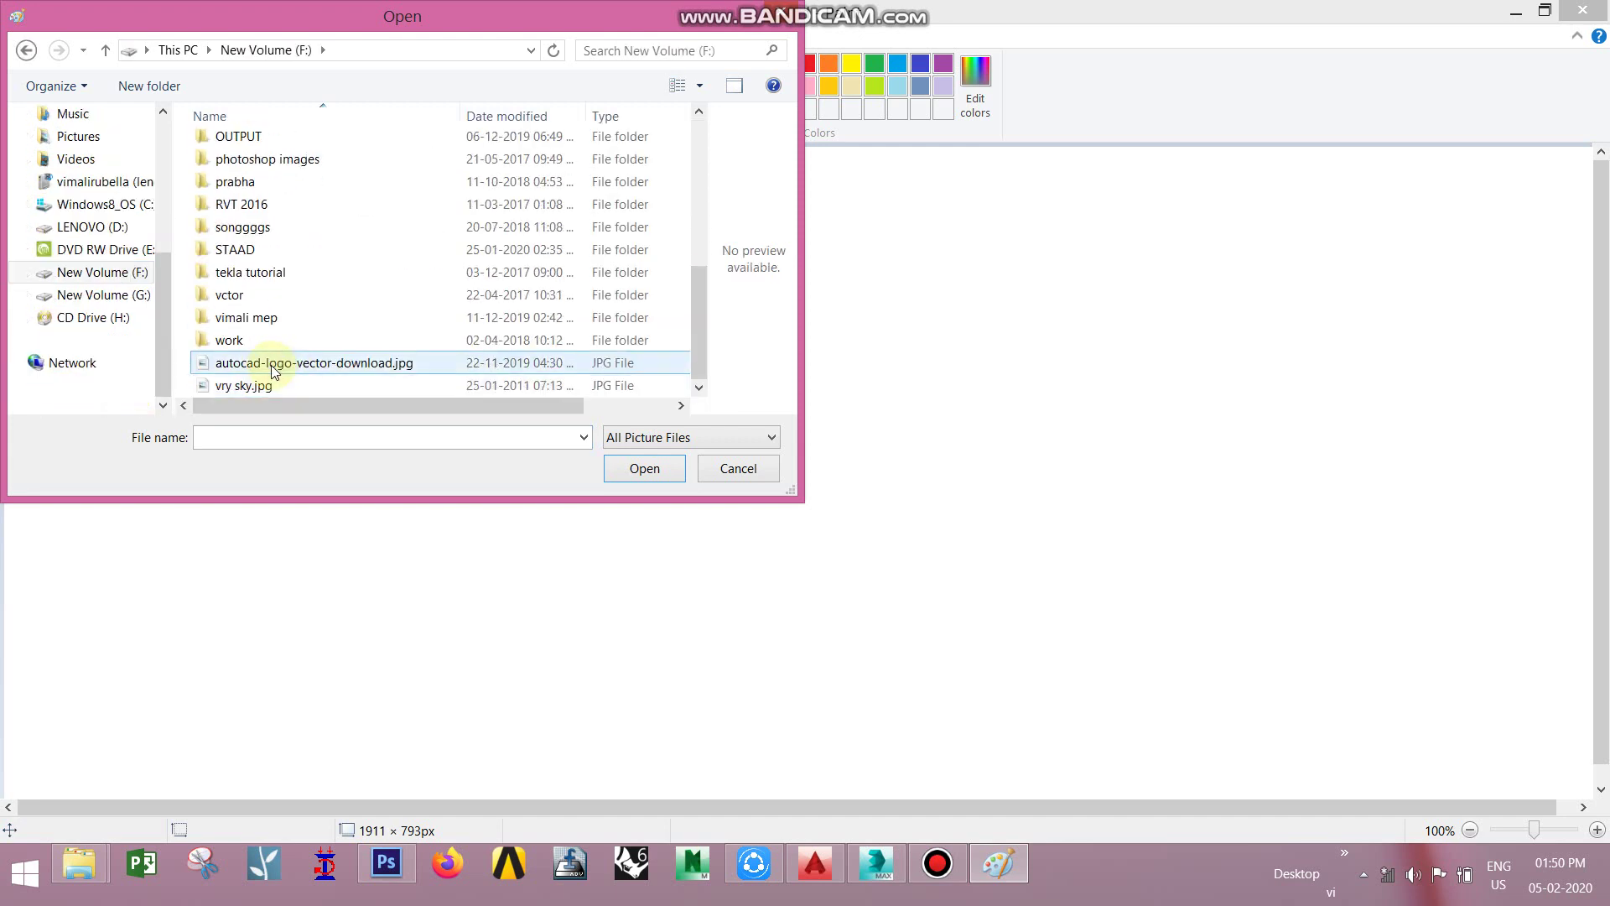
left_click(114, 273)
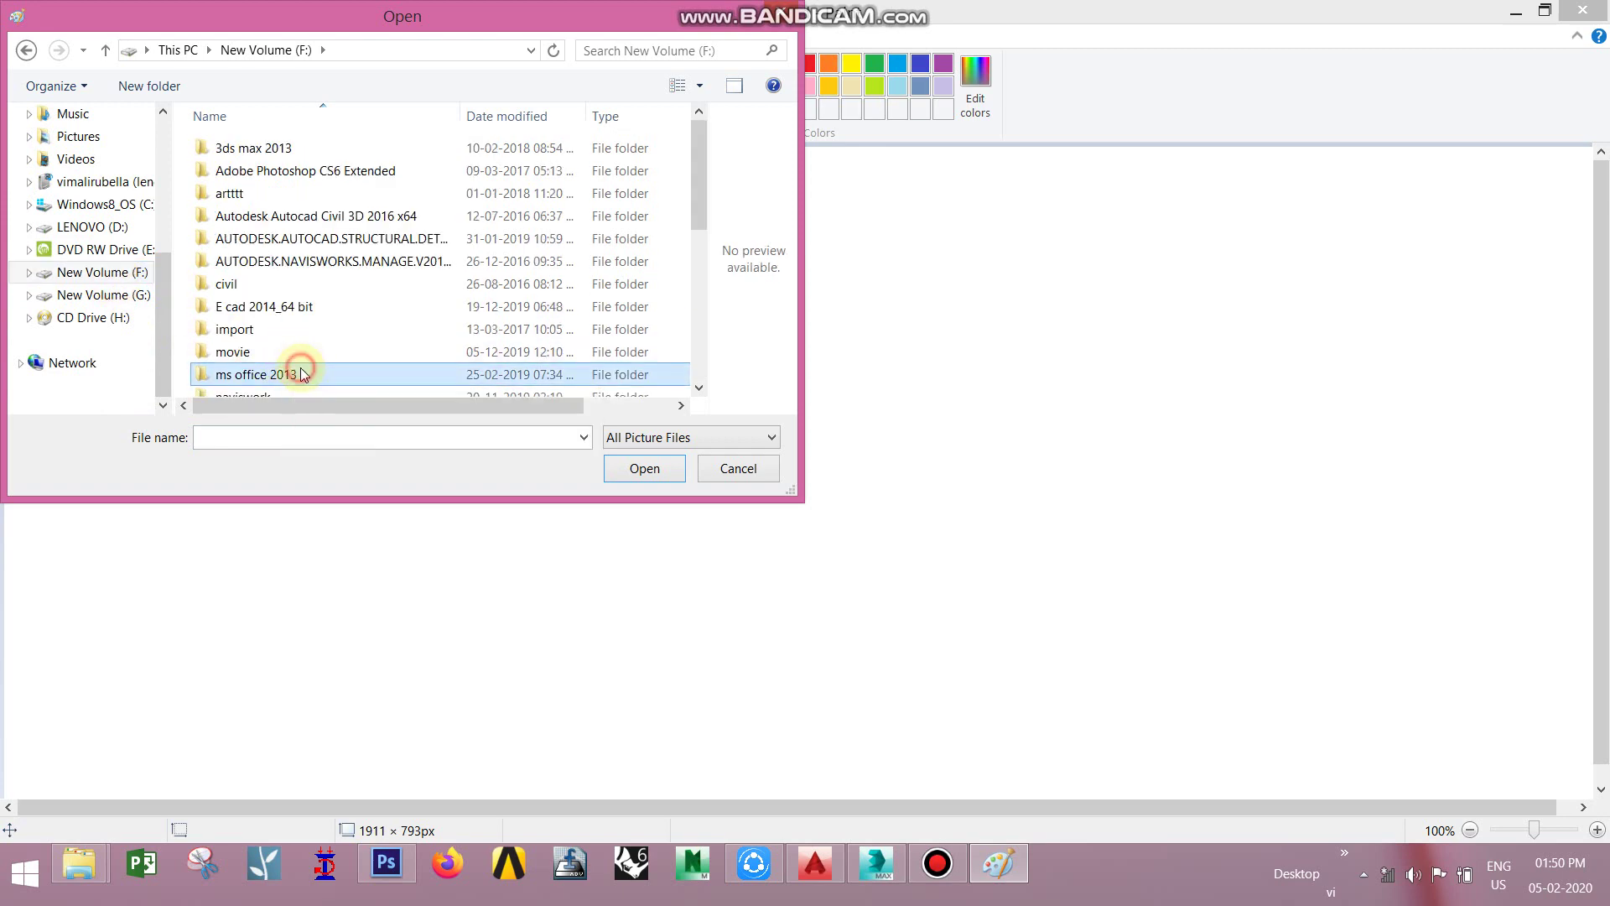
scroll(294, 369, "down", 5)
left_click(114, 295)
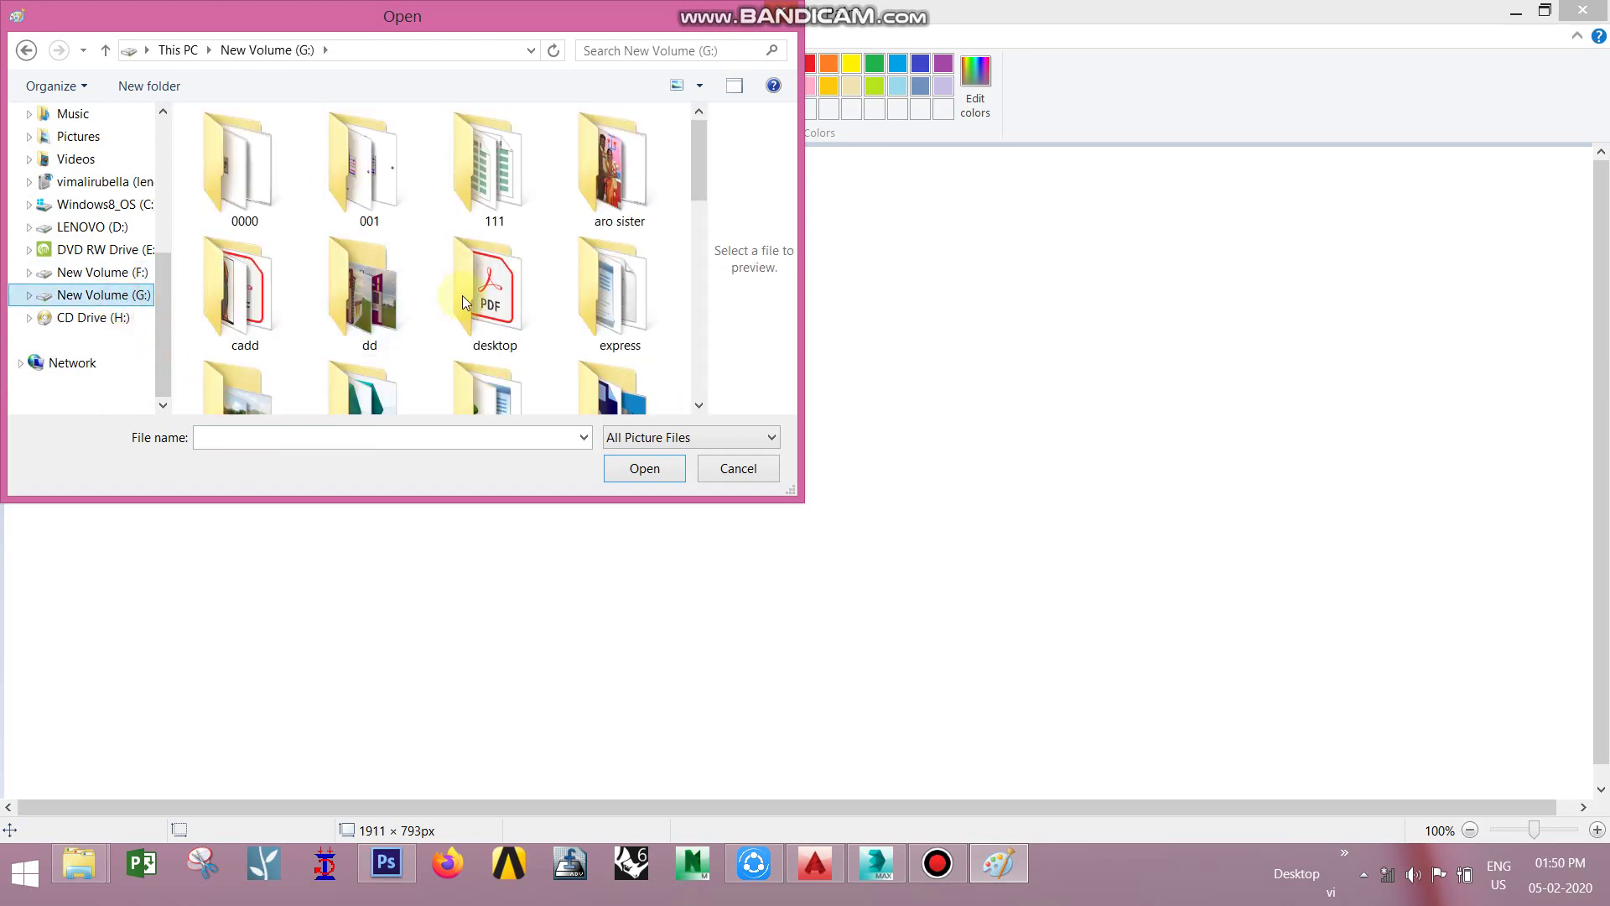
- Select the photo RVS_7277.JPG on New Volume (G:) as the file to open
scroll(466, 311, "down", 2)
scroll(468, 327, "down", 5)
scroll(467, 337, "down", 3)
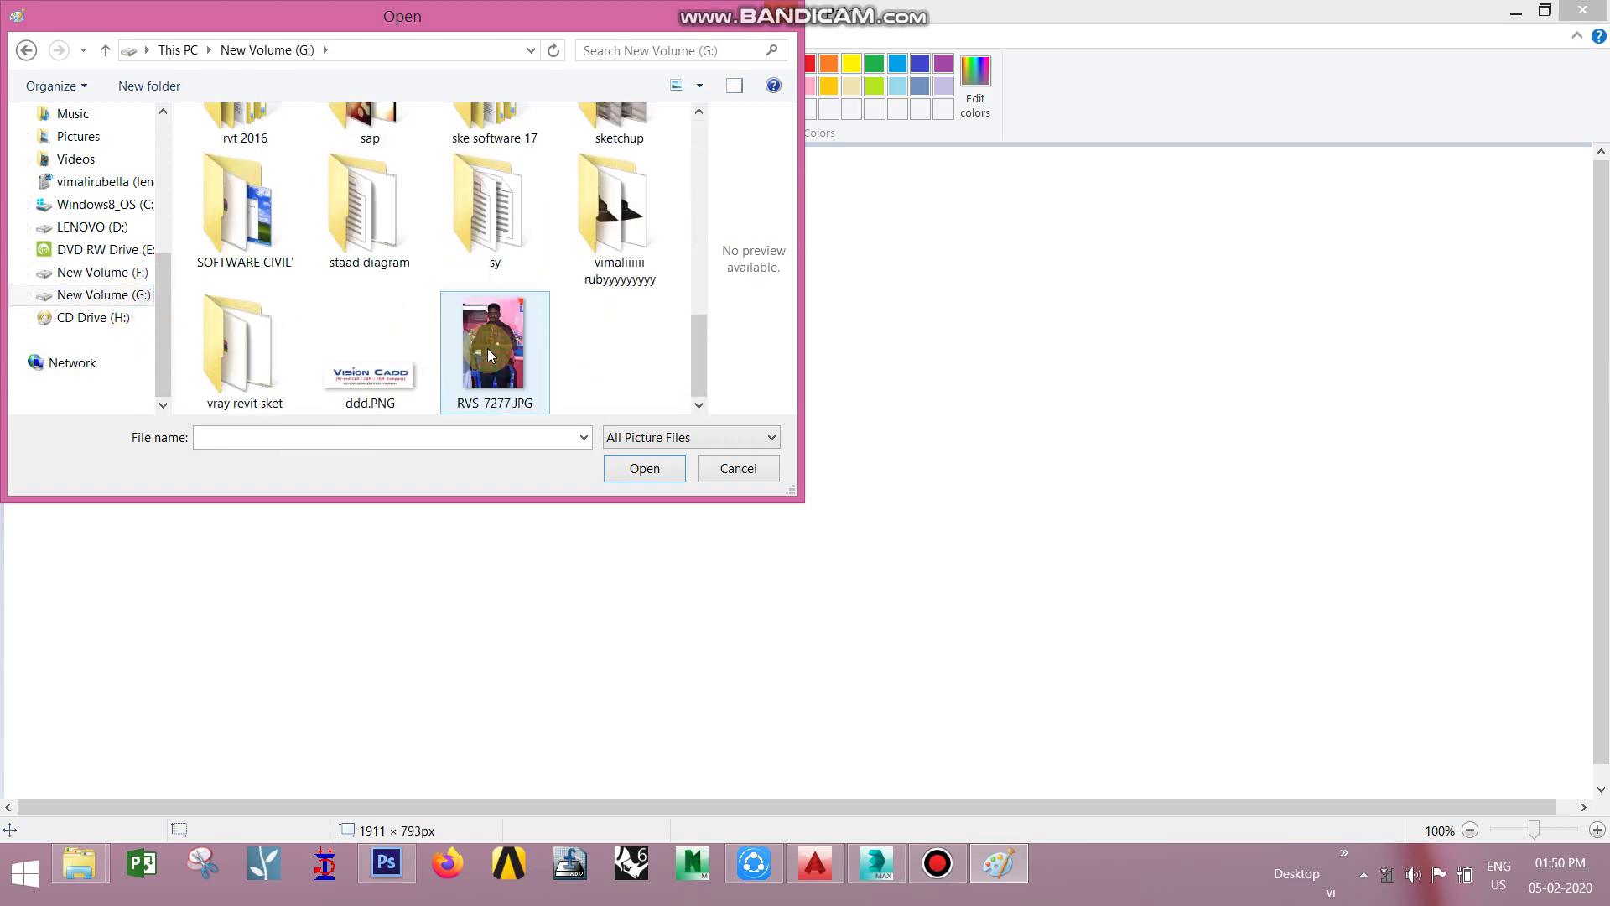
left_click(468, 339)
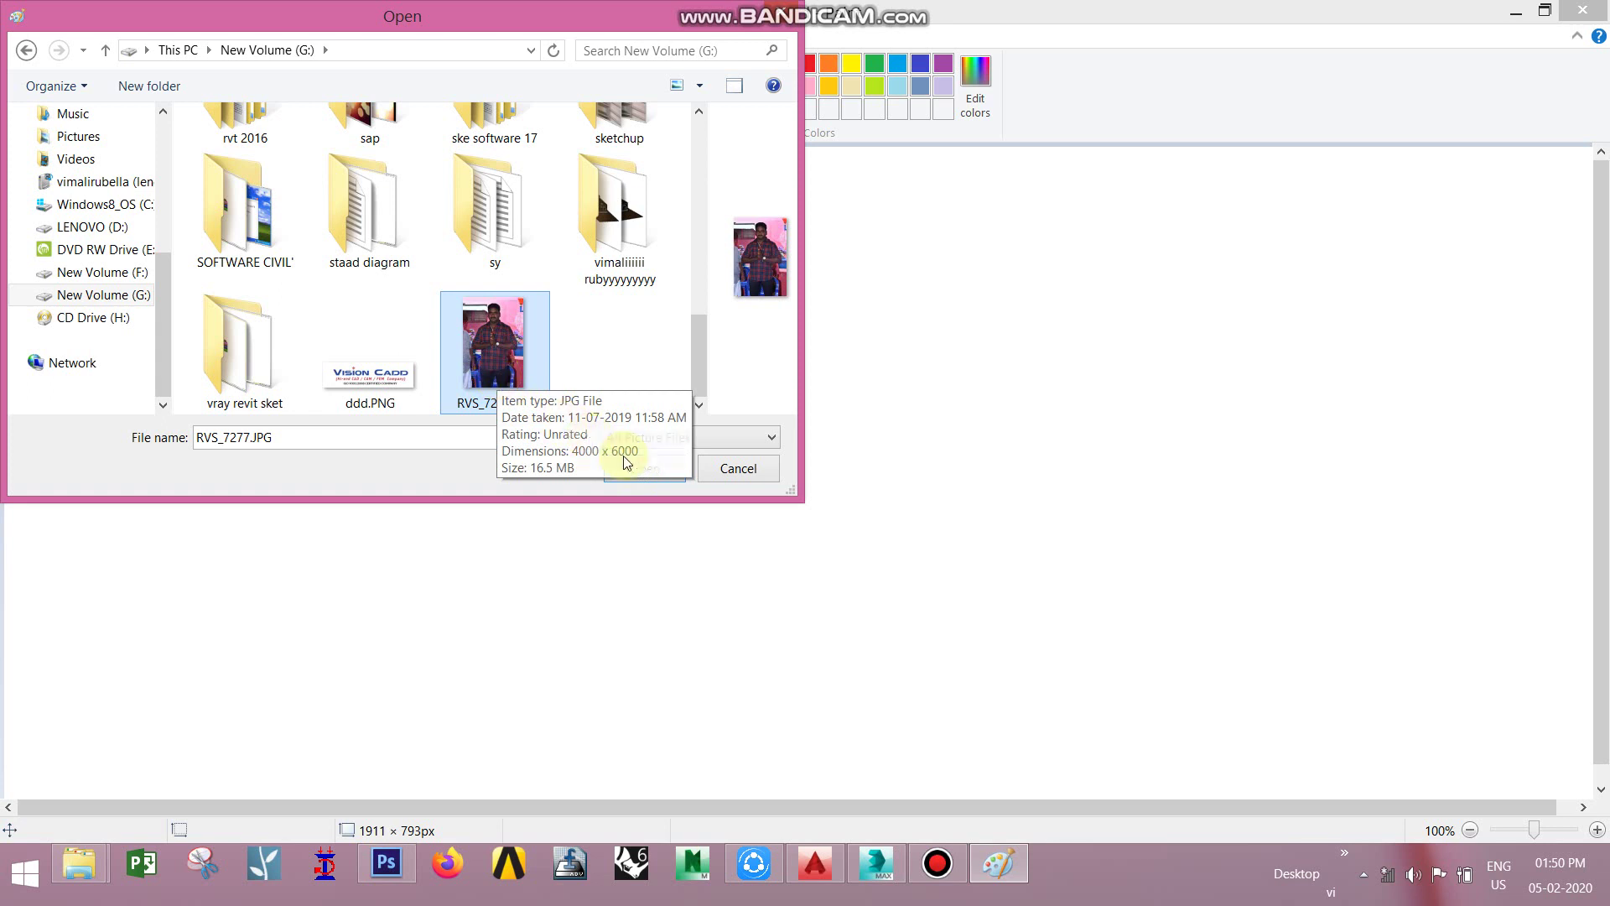
left_click(640, 470)
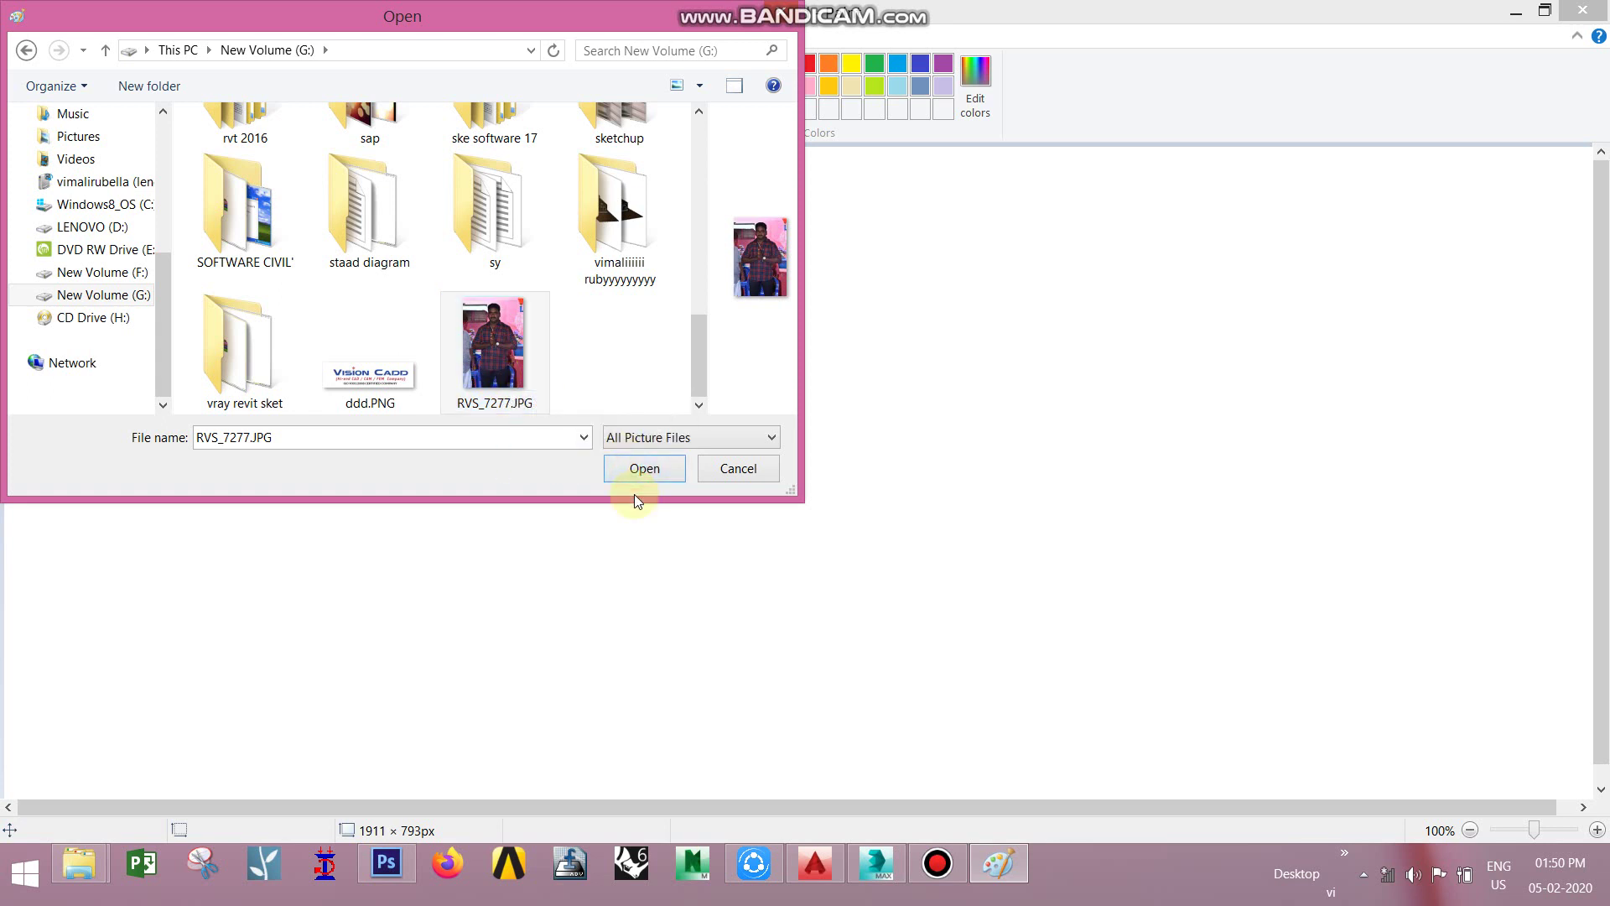
- Open RVS_7277.JPG and zoom out to 12.5% so the whole 4000 × 6000 photo fits
left_click(638, 470)
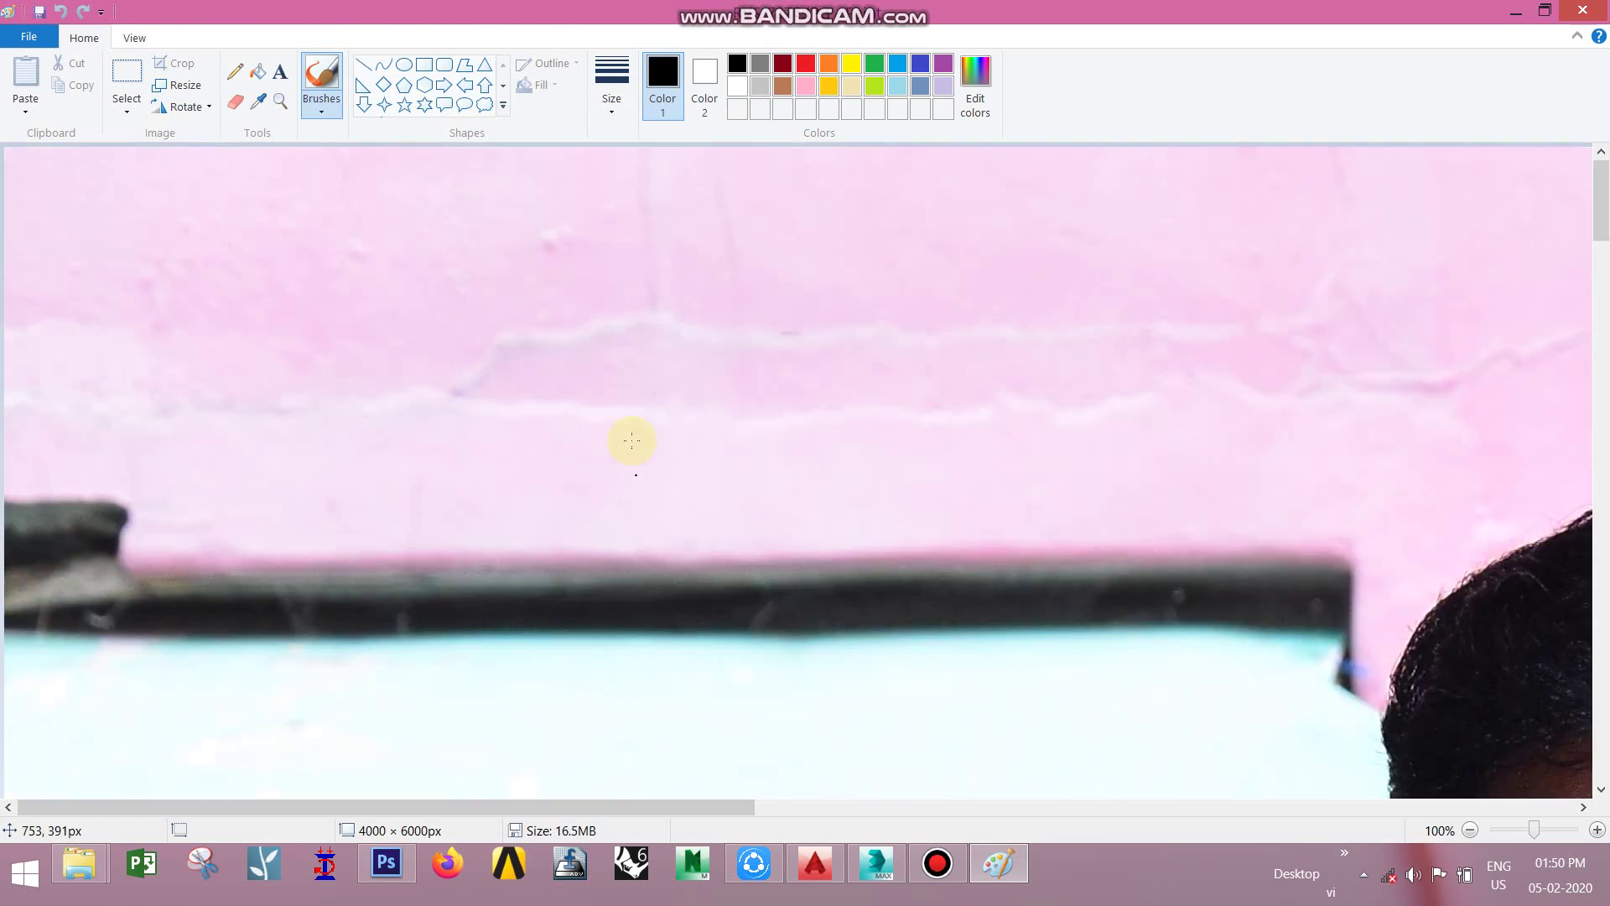
left_click(135, 38)
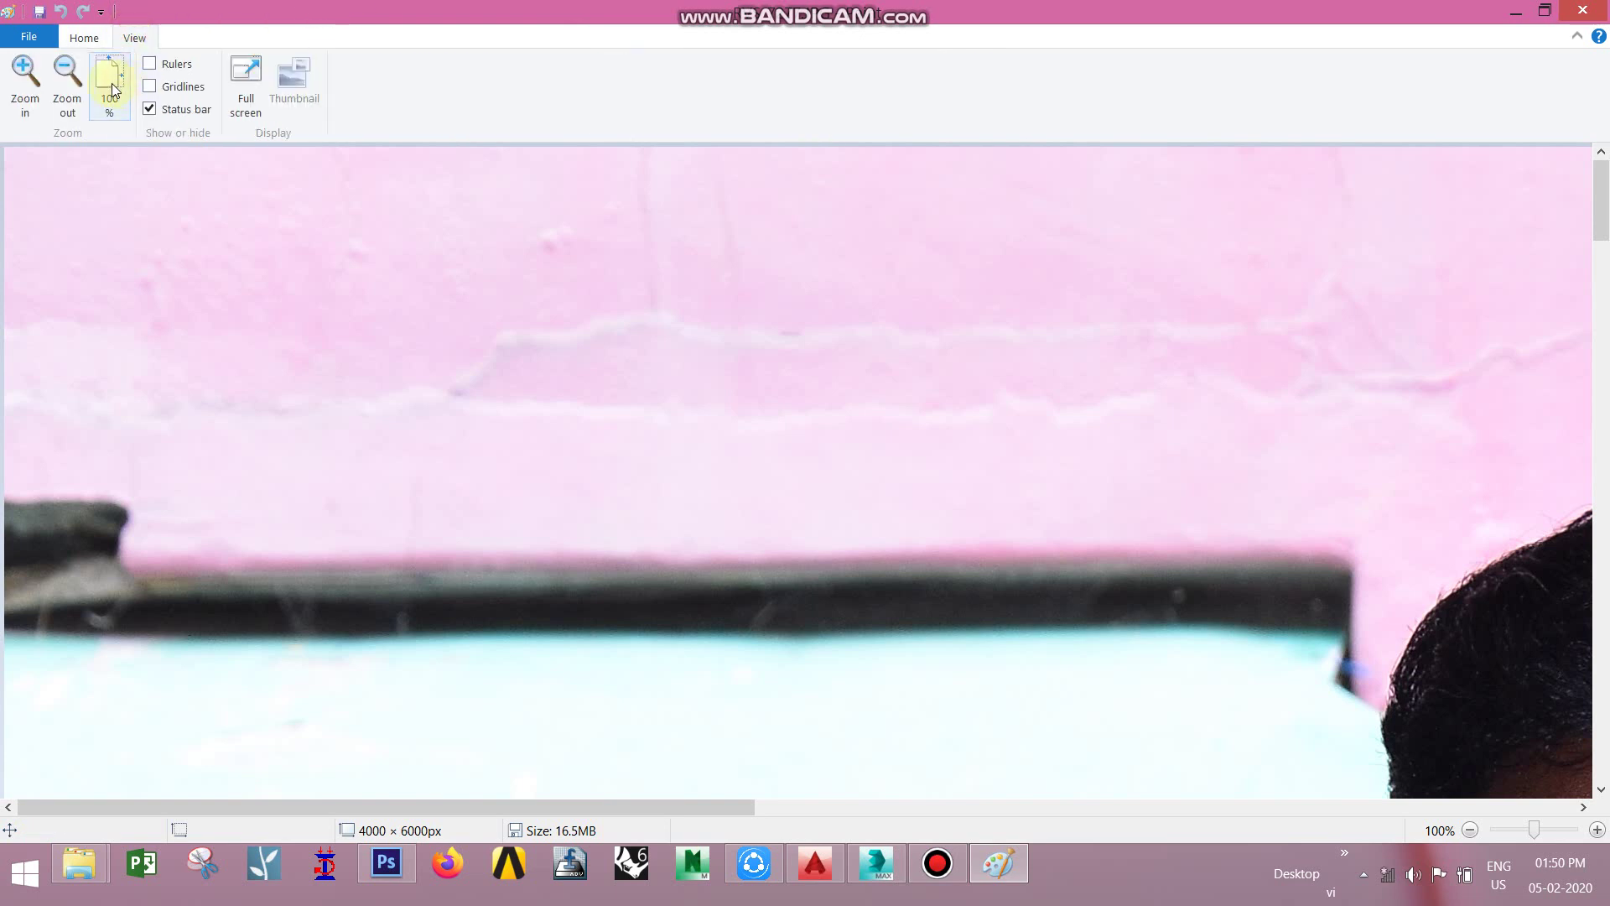
left_click(25, 79)
left_click(66, 88)
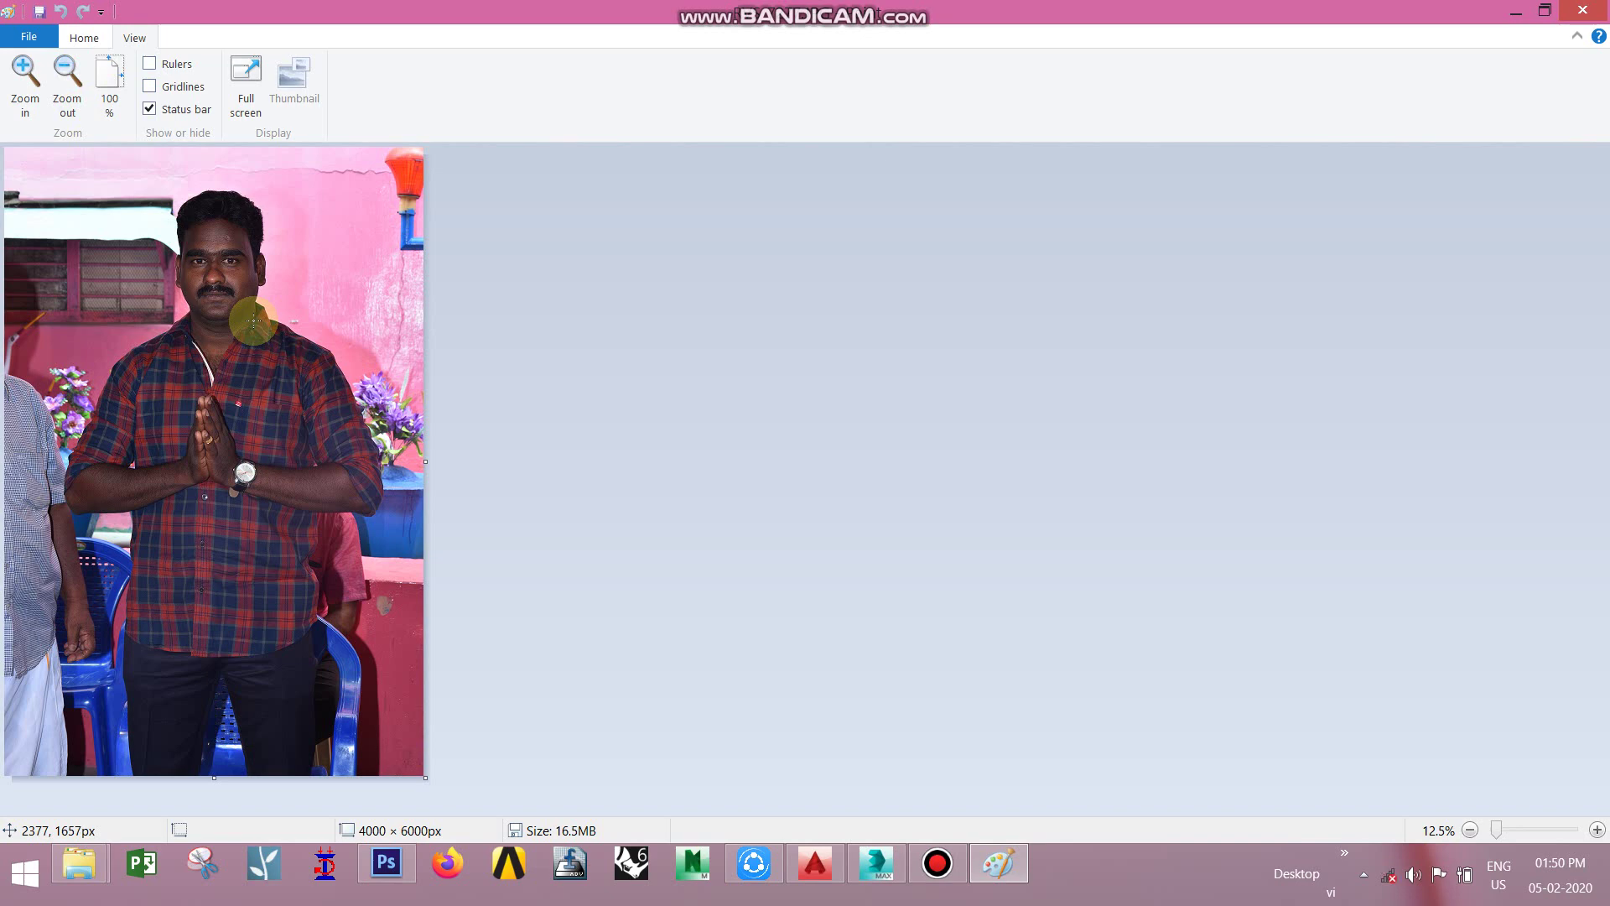
left_click(91, 39)
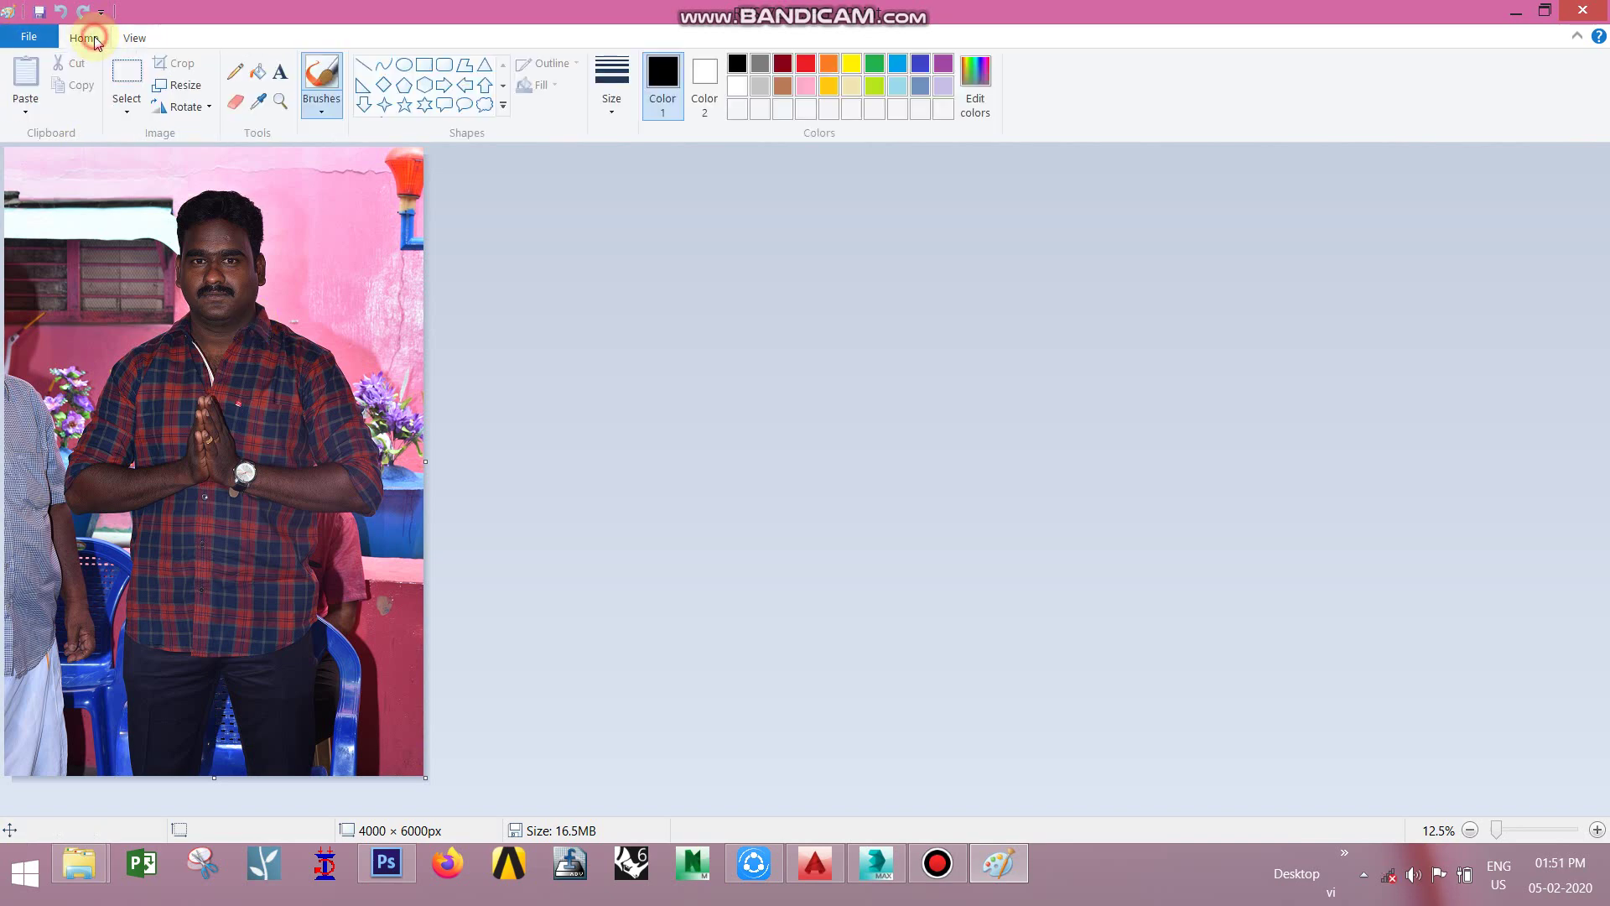
- Resize the photo by percentage to 30, keeping aspect ratio, making it 1200 × 1800 pixels
left_click(122, 82)
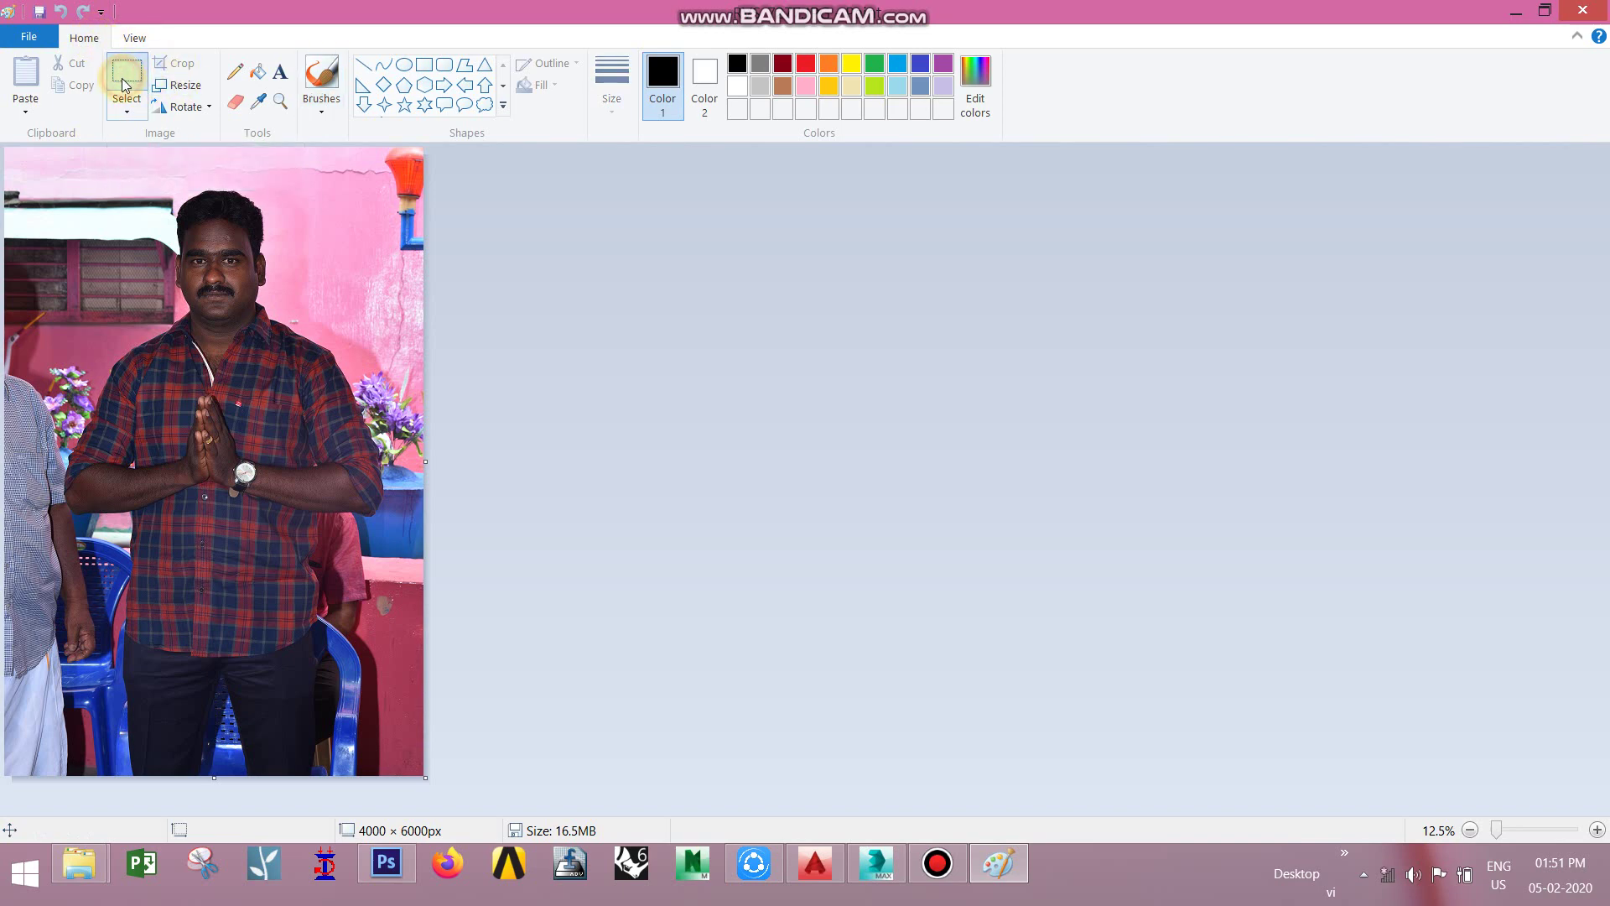
left_click(174, 89)
left_click_drag(169, 106, 826, 91)
left_click(769, 153)
left_click(879, 159)
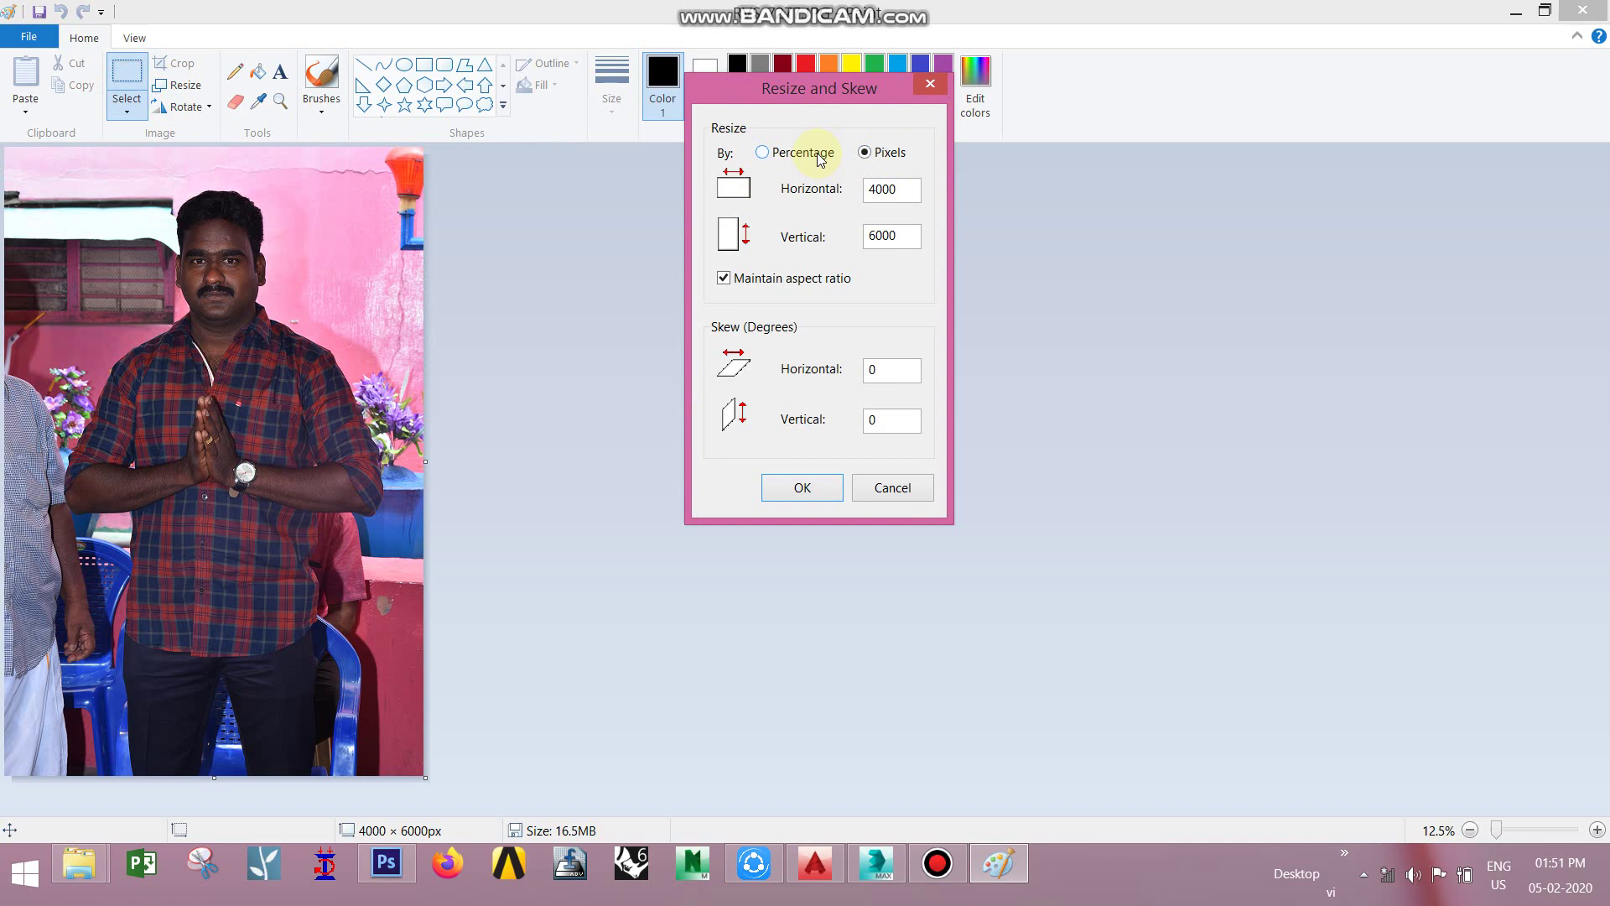
left_click(821, 156)
left_click_drag(910, 187, 847, 209)
type("30")
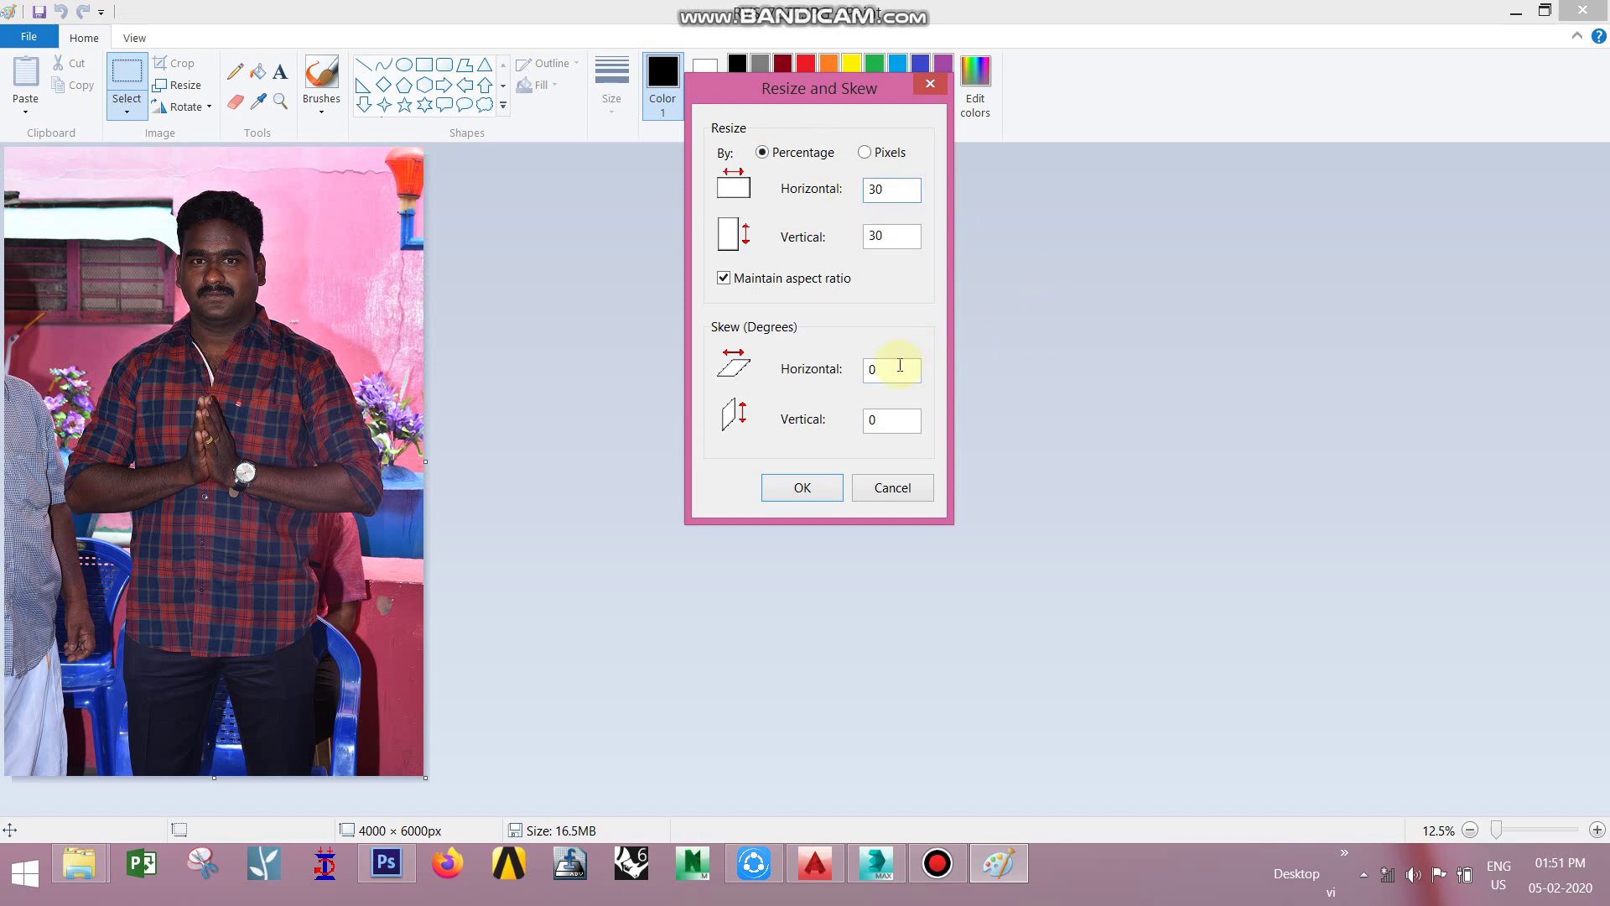
left_click(821, 488)
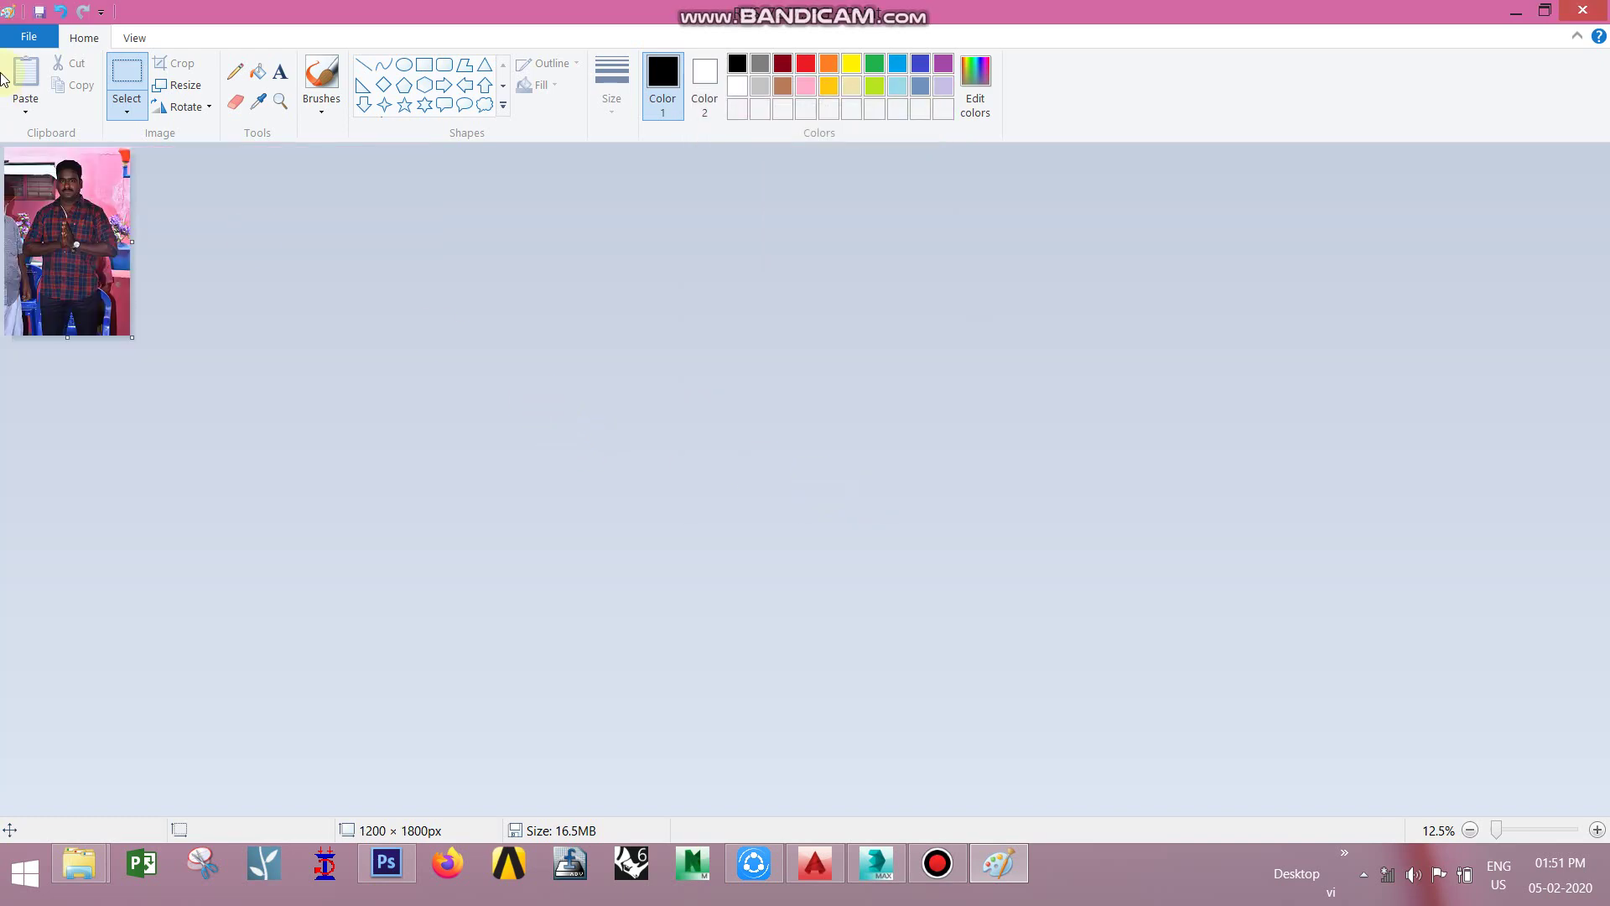
- Save the 1200 × 1800 photo as the JPEG tt on New Volume (G:)
left_click(28, 36)
left_click(55, 205)
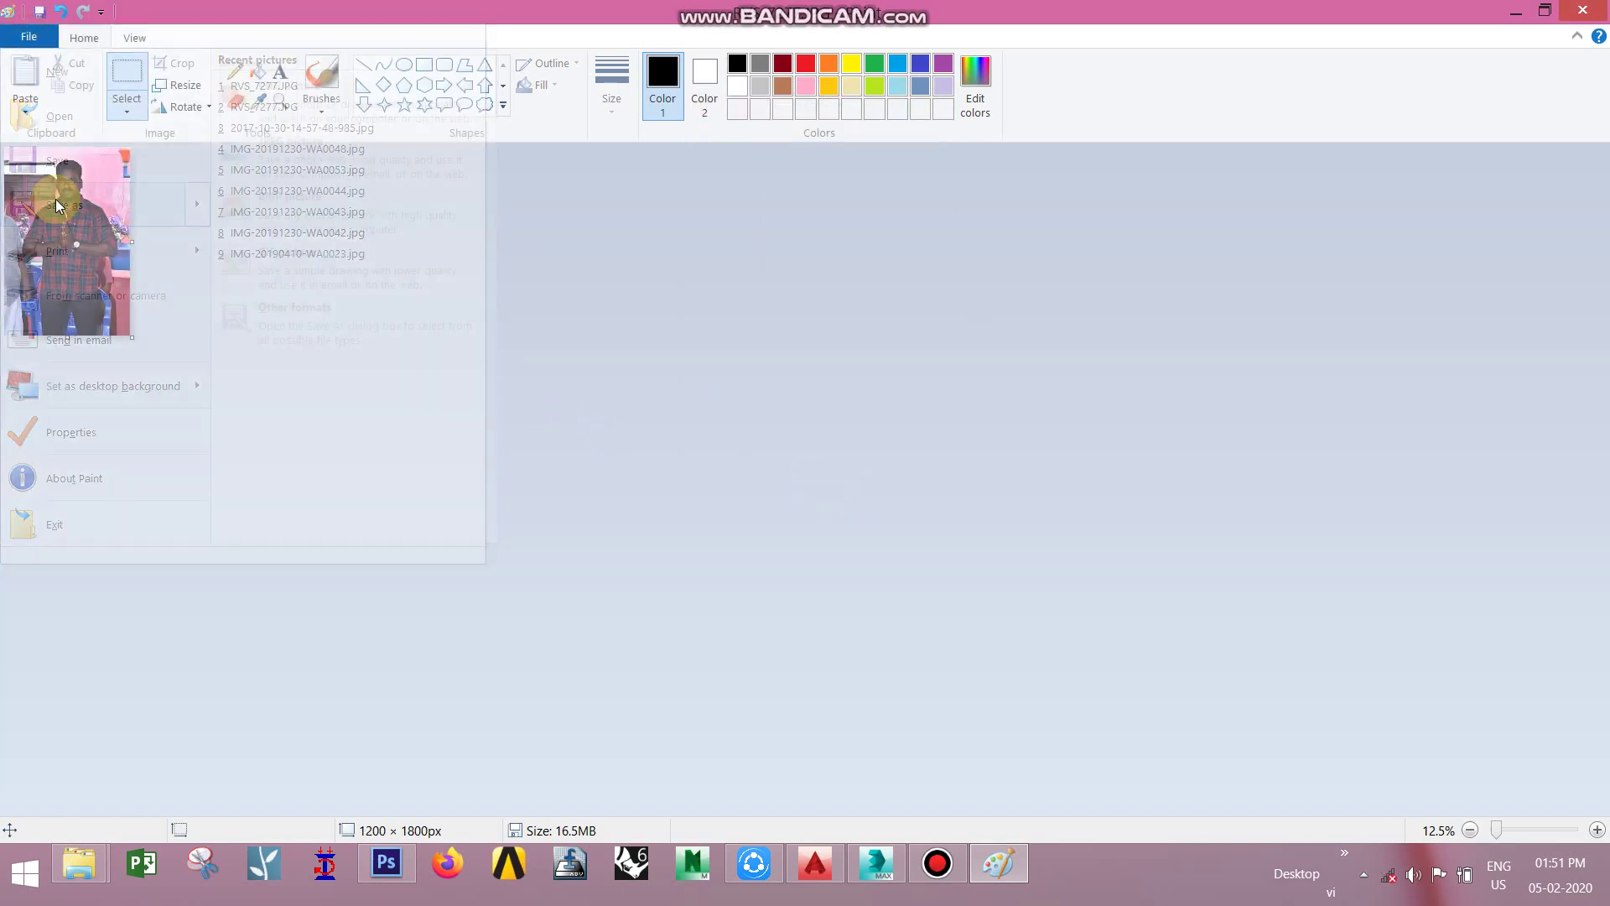
left_click(80, 205)
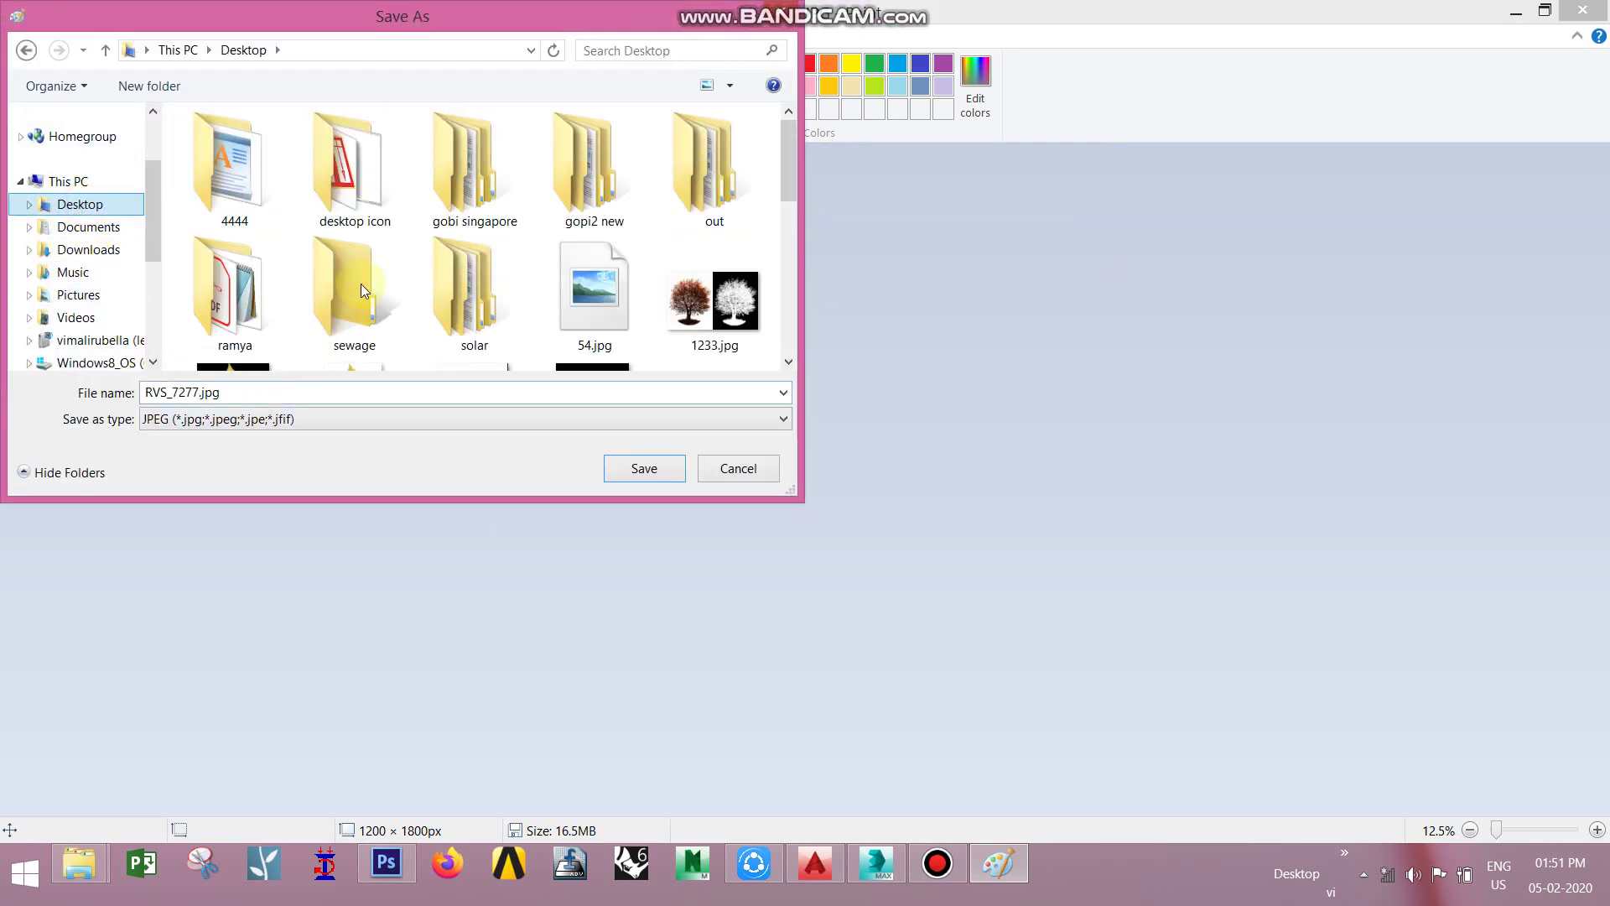
left_click(156, 269)
left_click(107, 250)
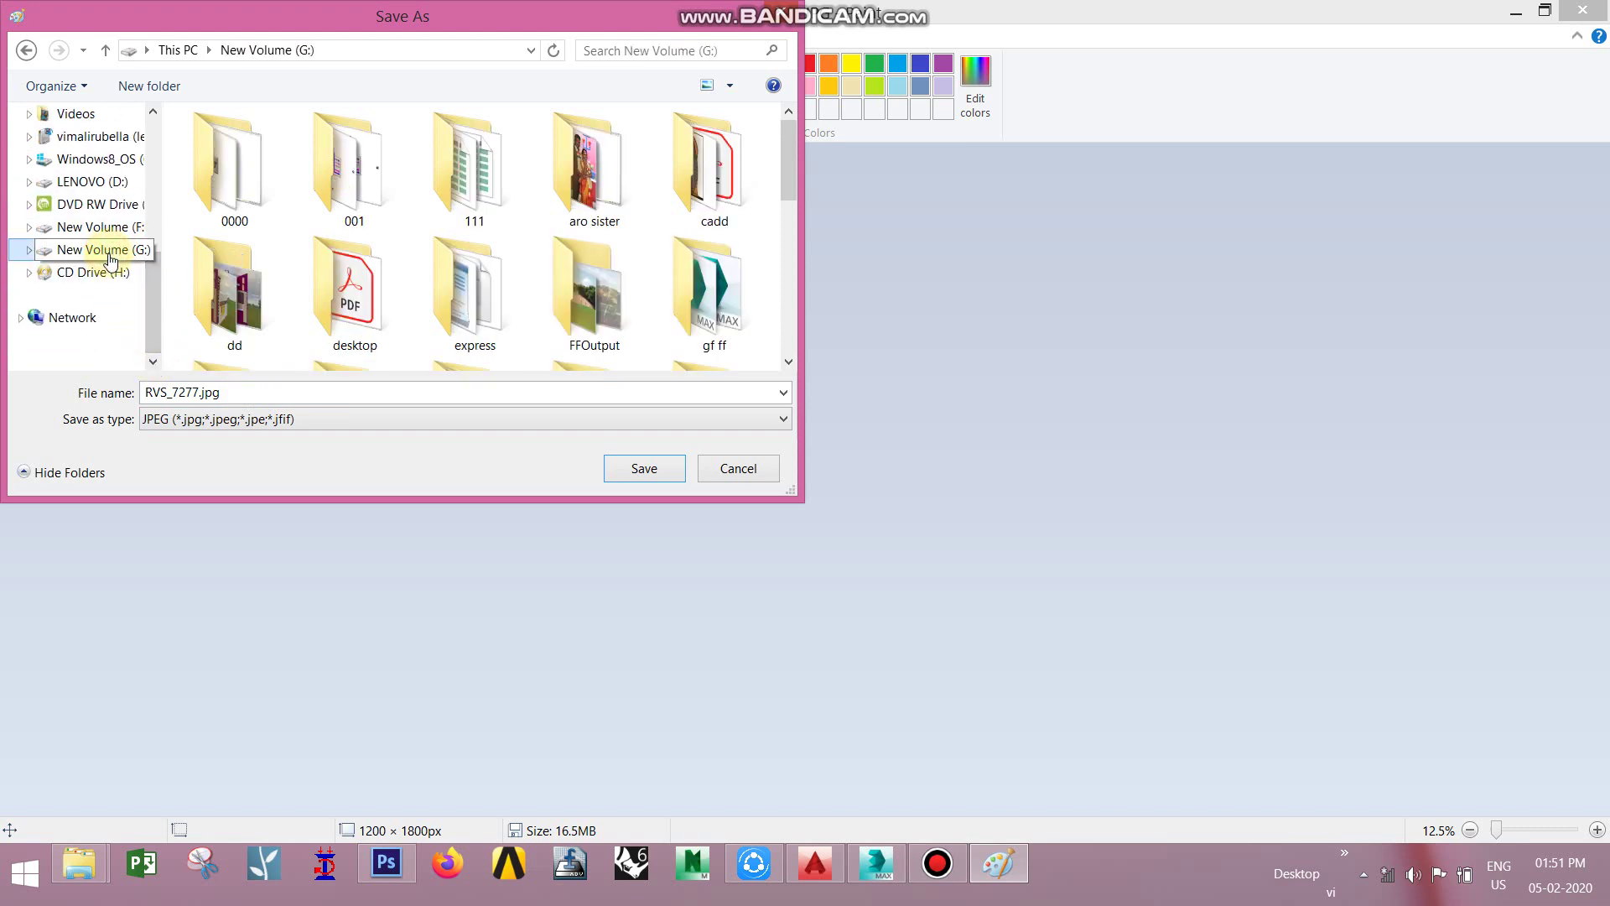
left_click_drag(780, 179, 787, 335)
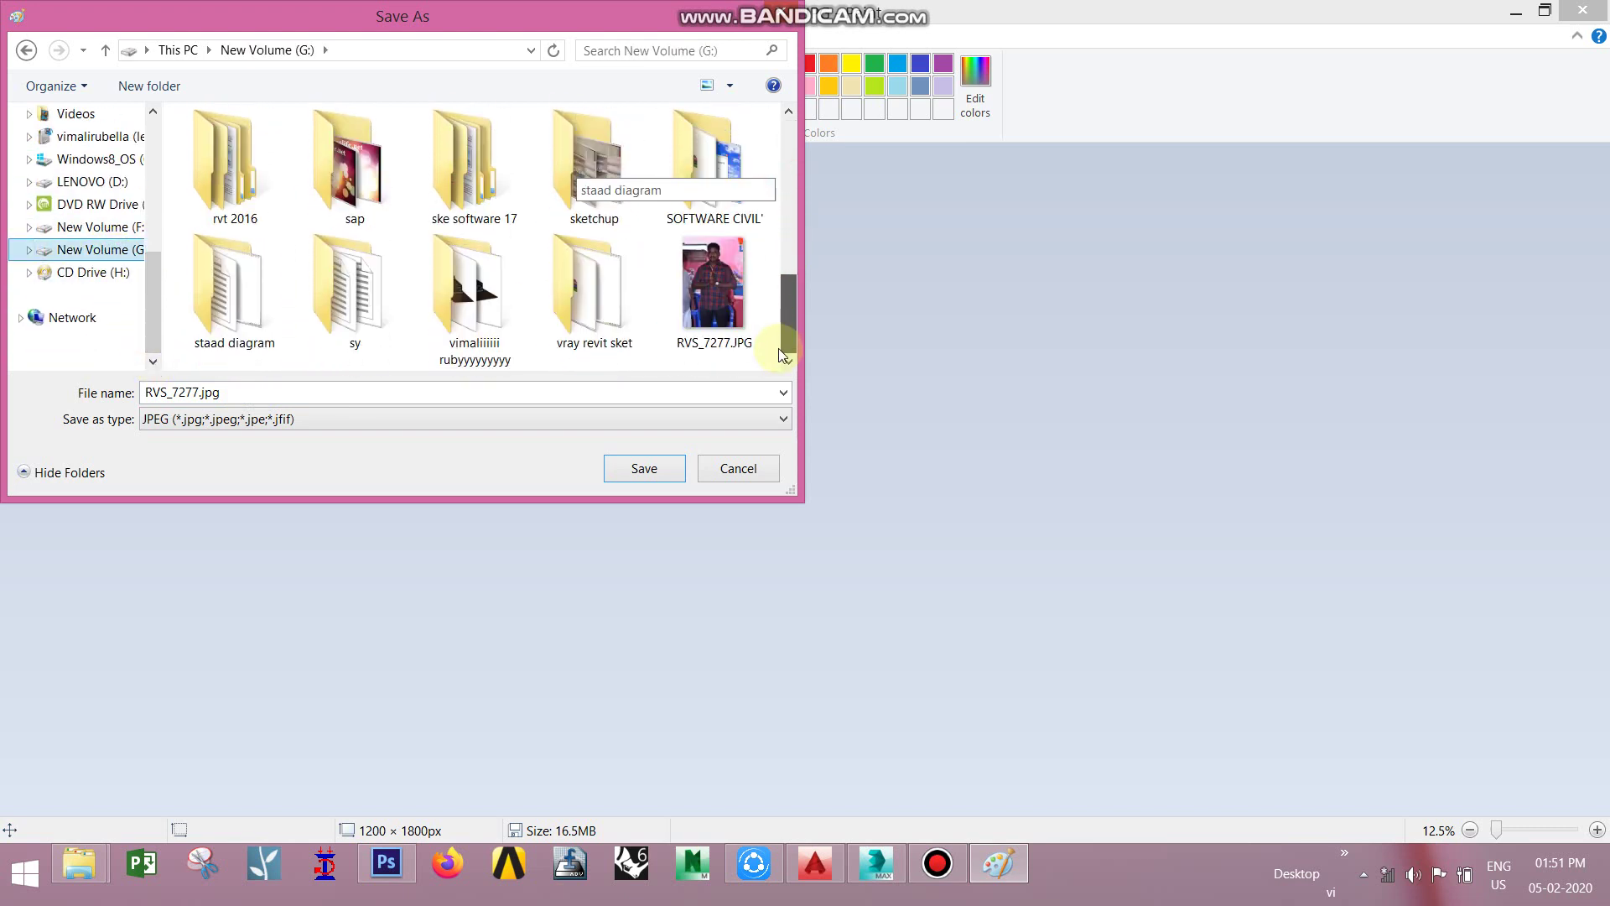
double_click(312, 393)
type("tt")
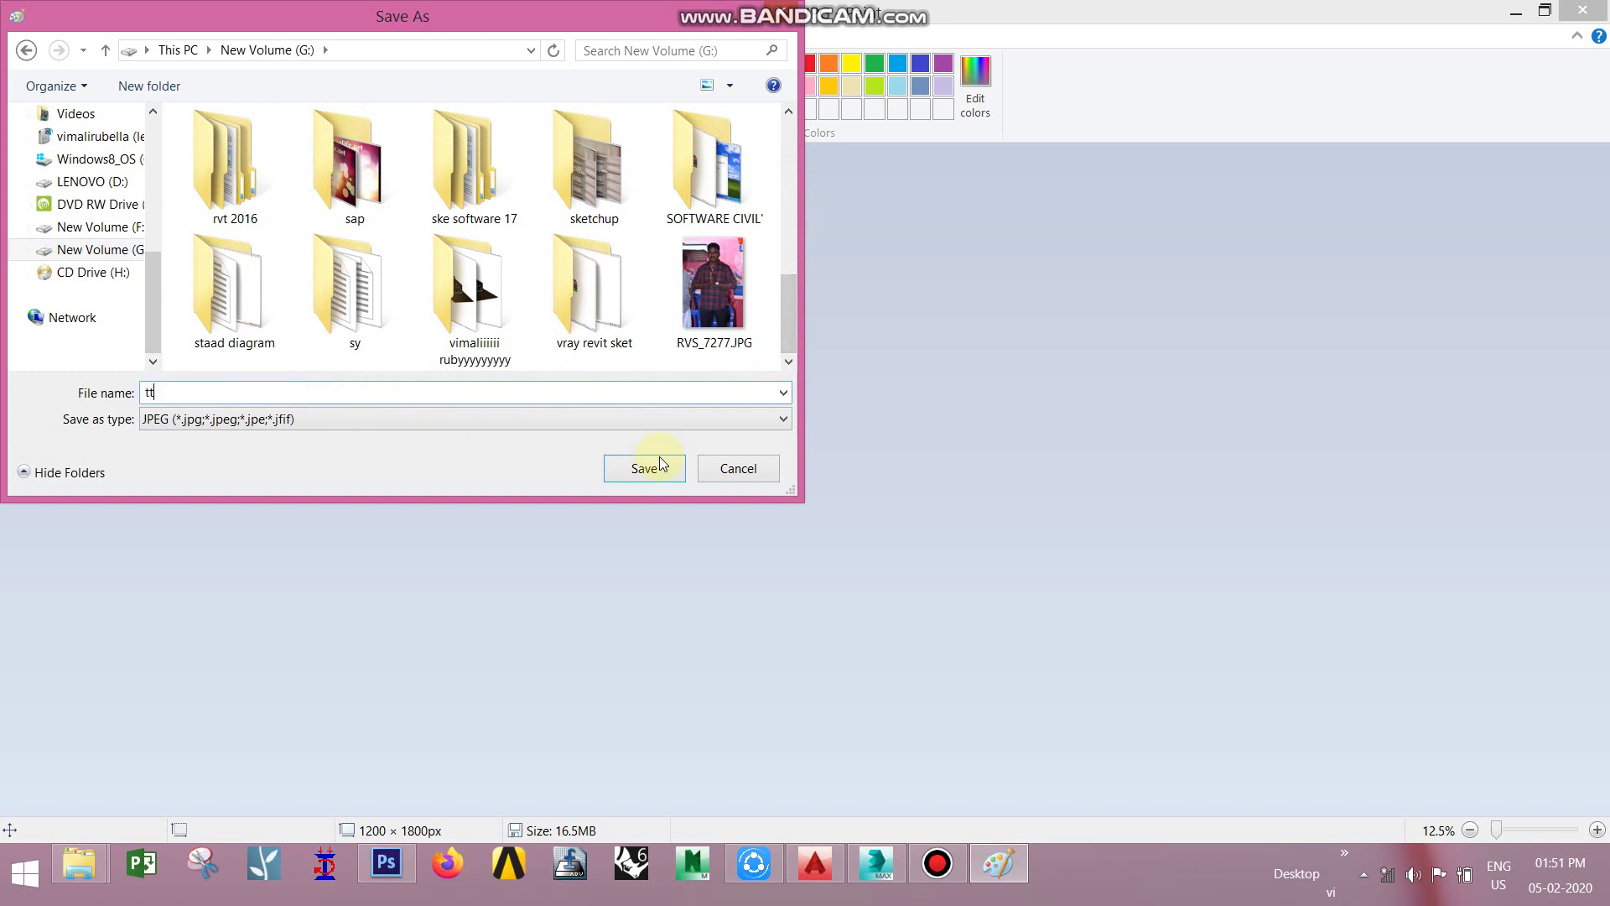
left_click(647, 467)
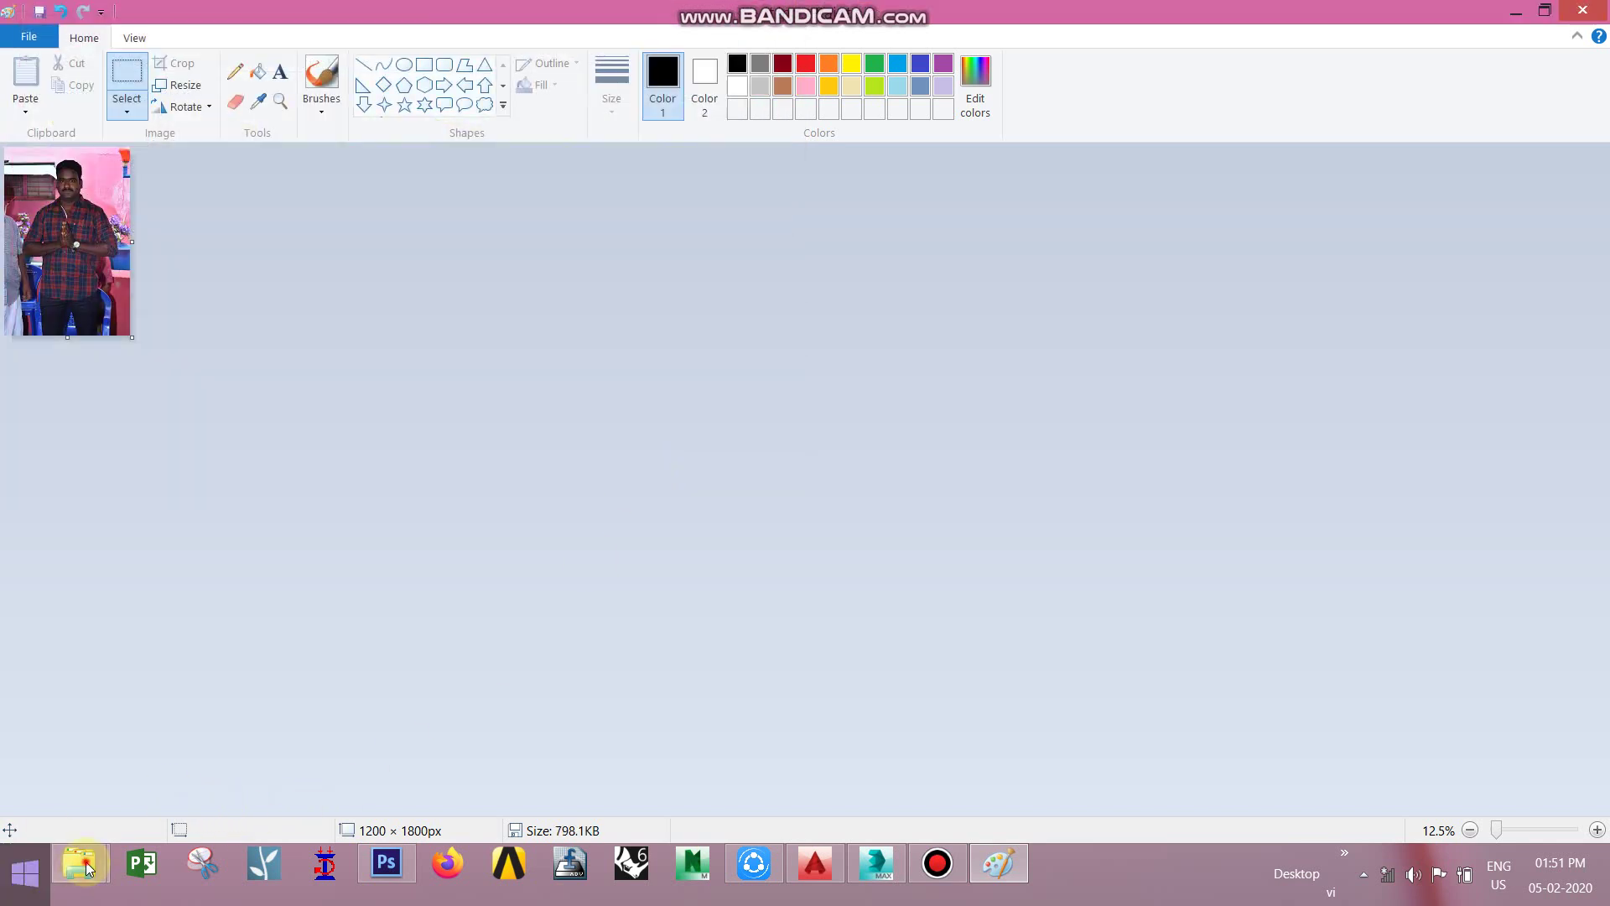
- In Explorer, check tt.jpg's Properties, showing a 798 KB file size
mouse_move(78, 864)
left_click(346, 761)
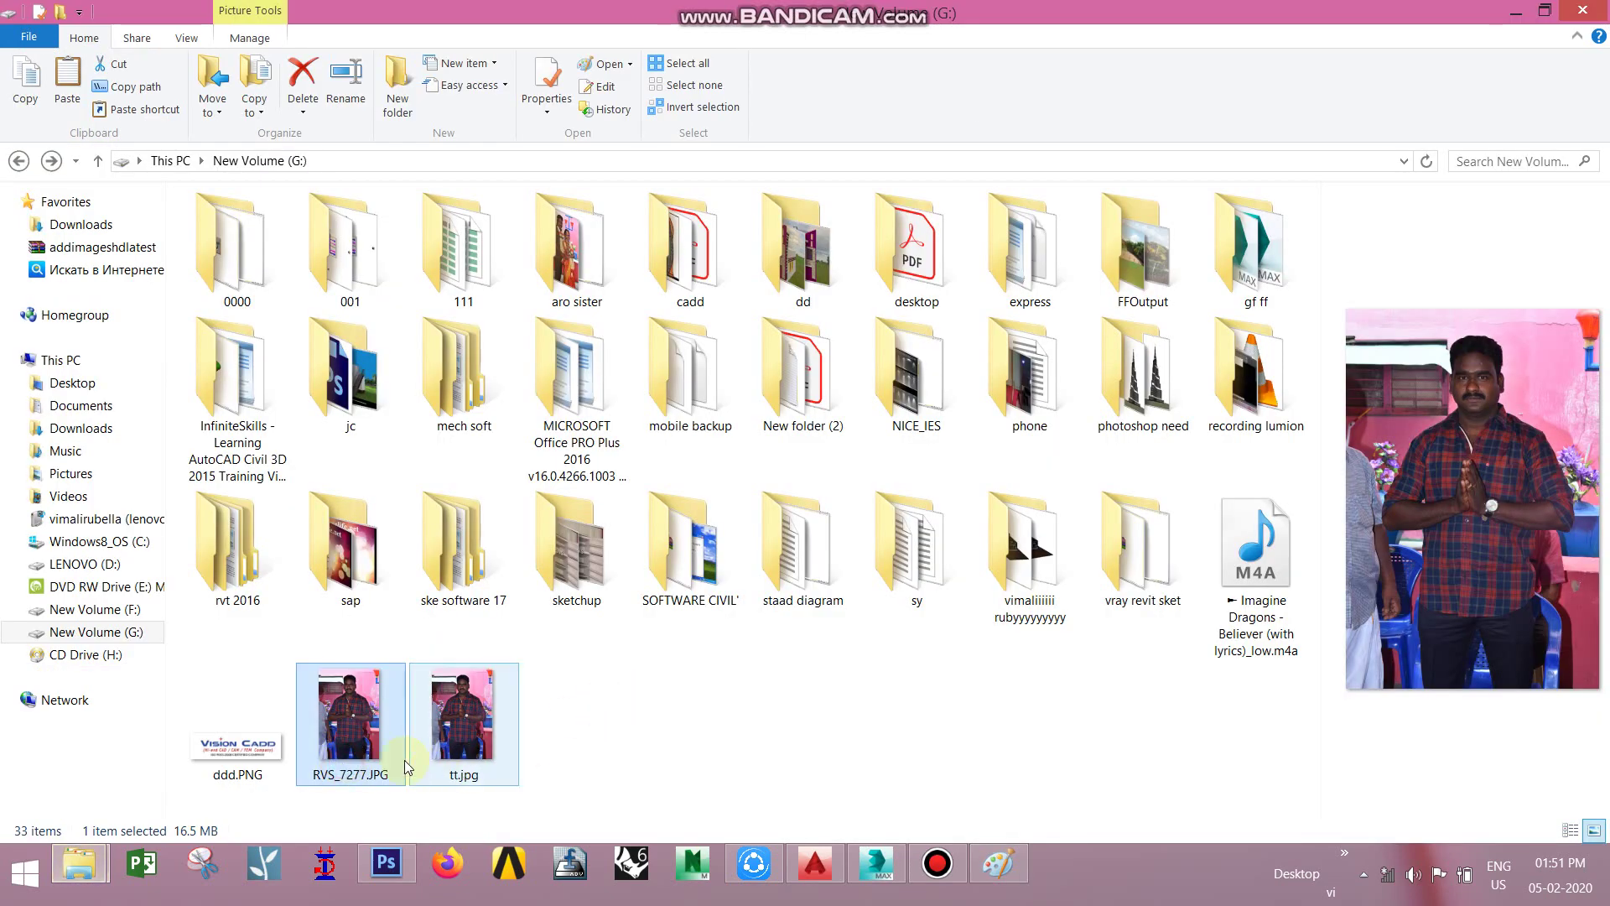
left_click(350, 744)
mouse_move(350, 723)
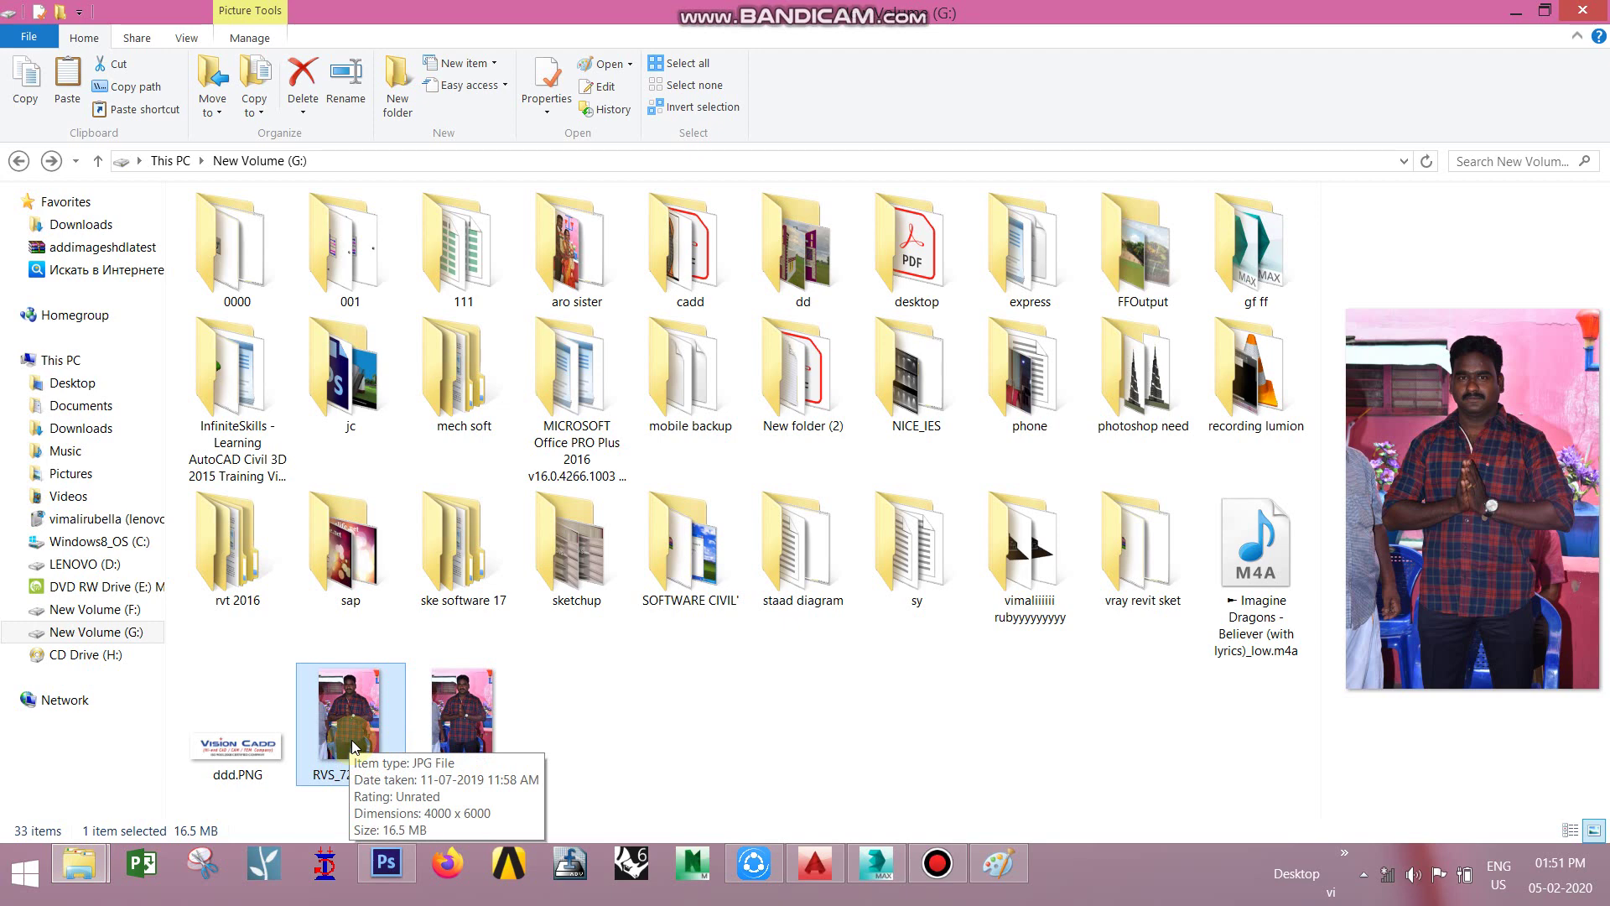
left_click(488, 737)
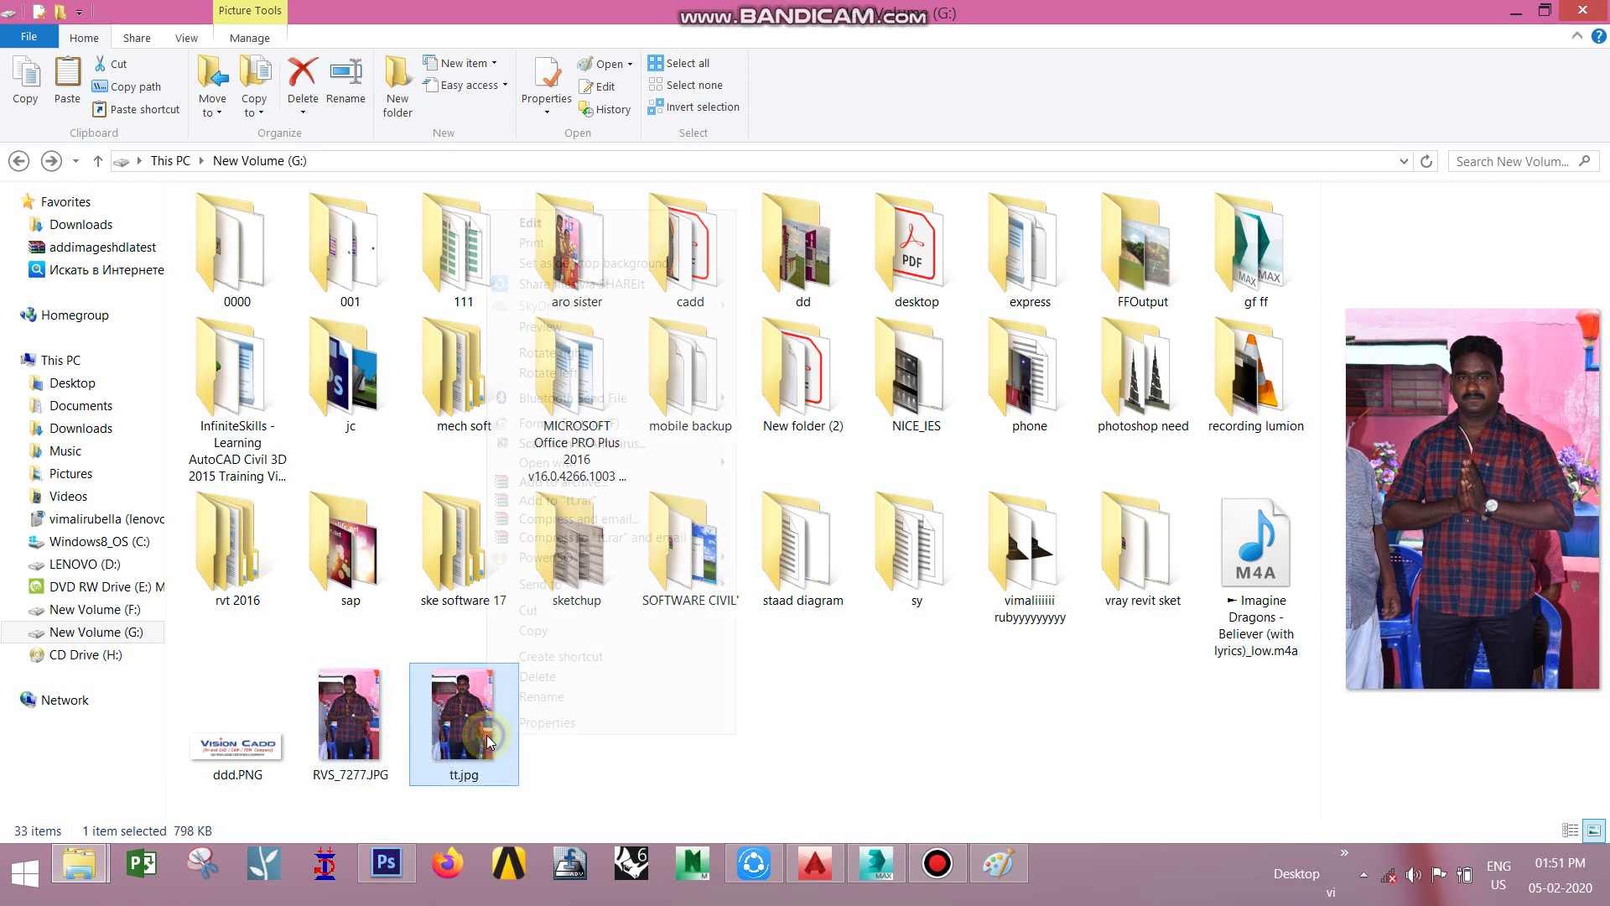
right_click(487, 734)
left_click(551, 724)
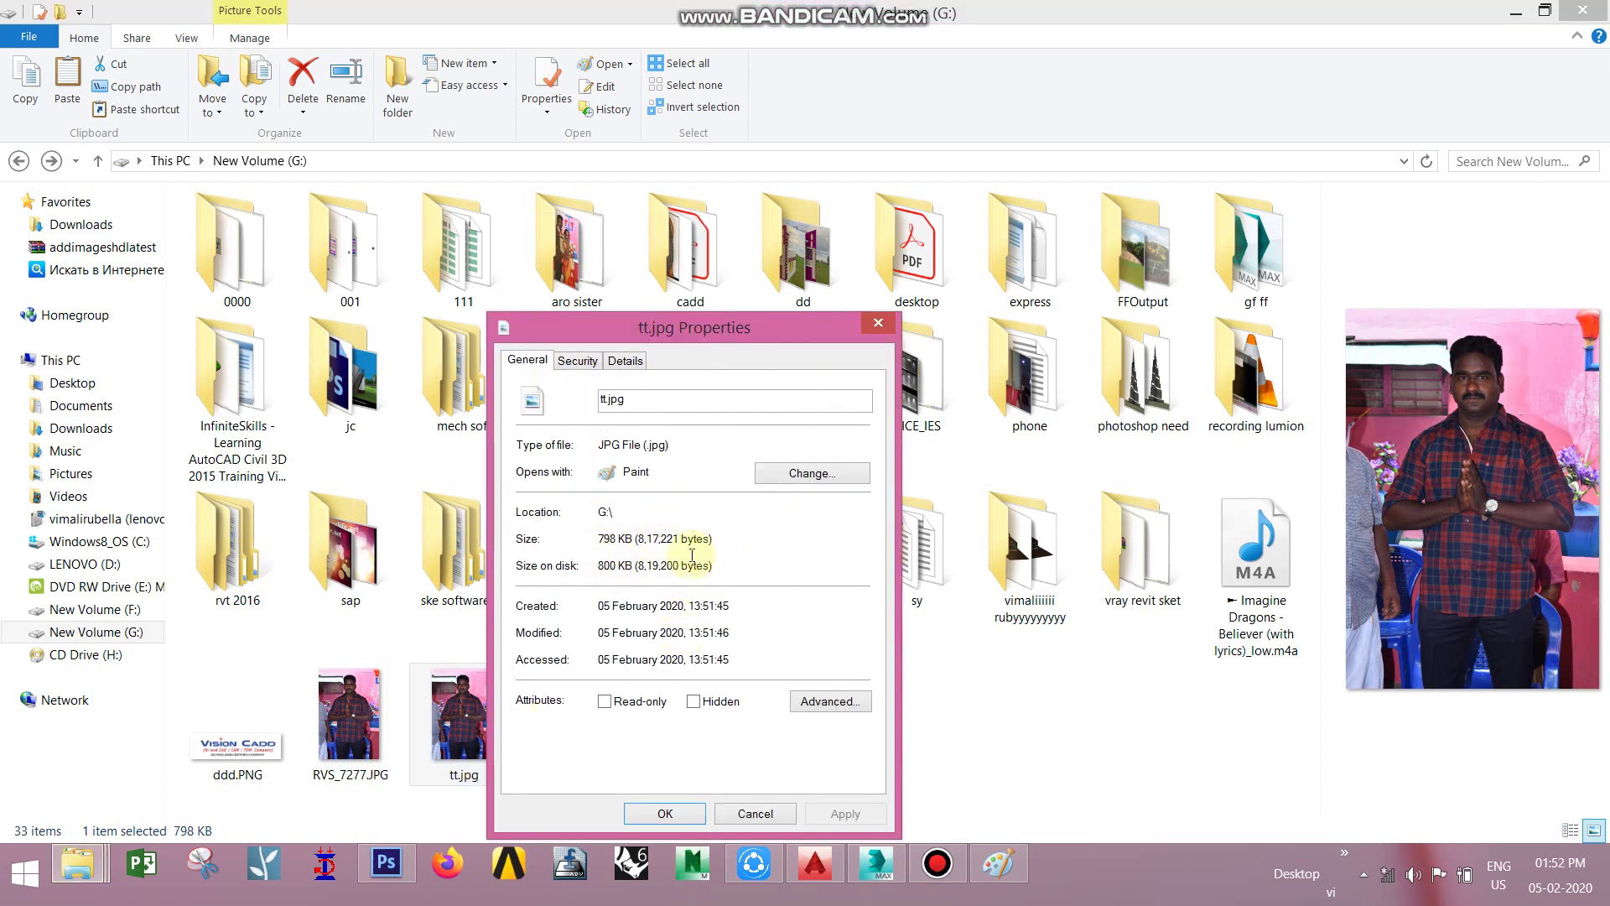
left_click(731, 810)
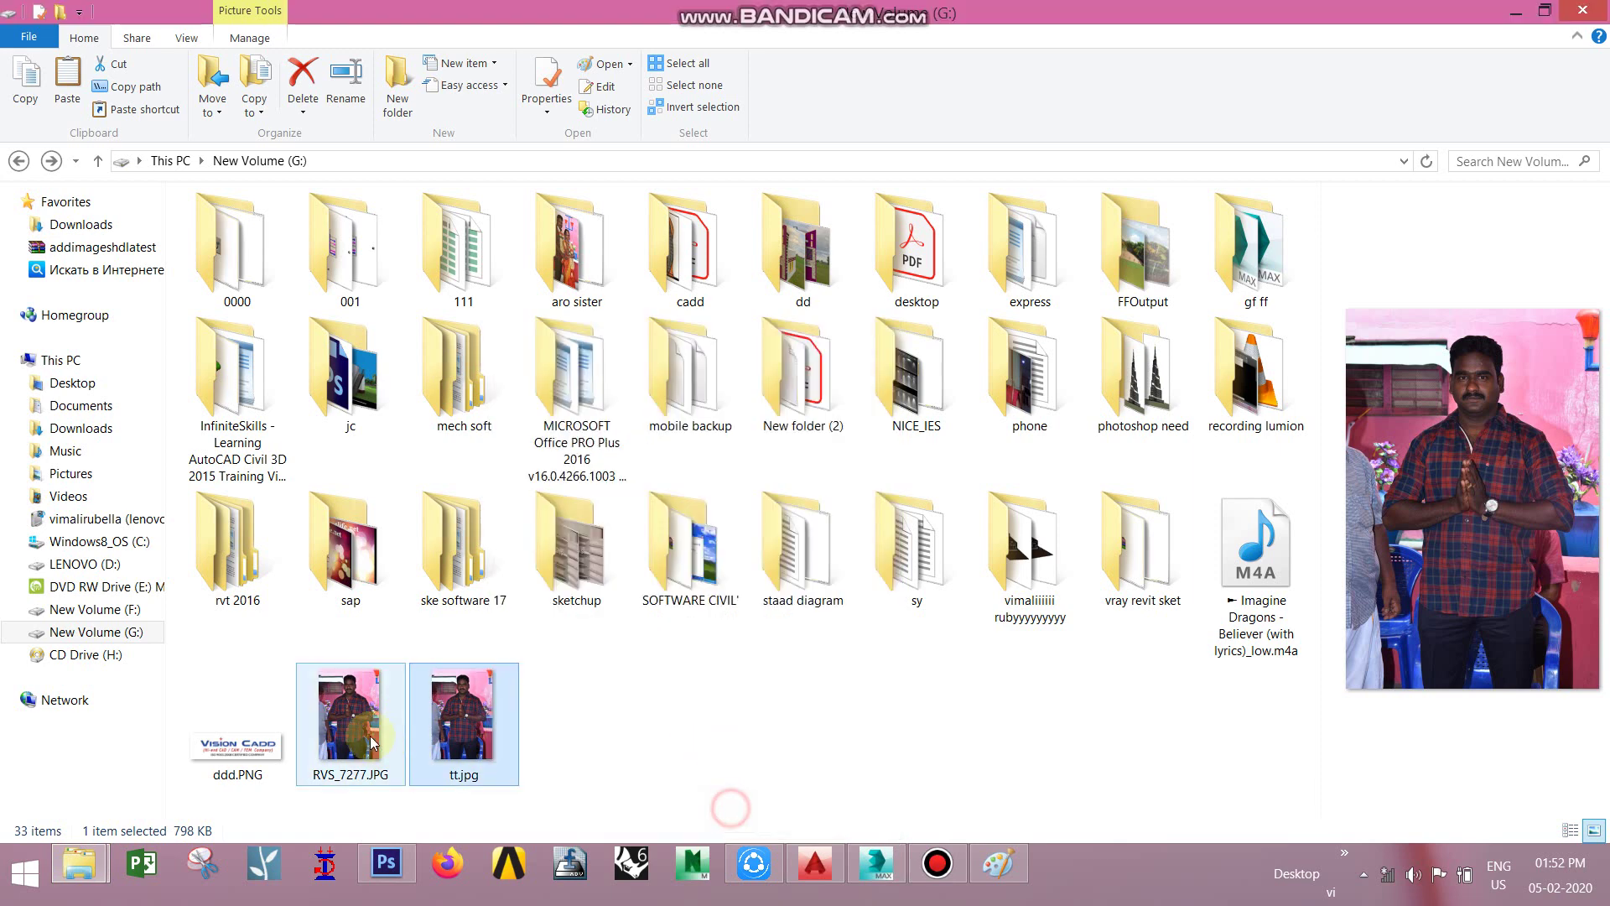
- Compare RVS_7277.JPG's 16.5 MB size against tt.jpg, then return to Paint
left_click(371, 741)
right_click(371, 741)
left_click(401, 723)
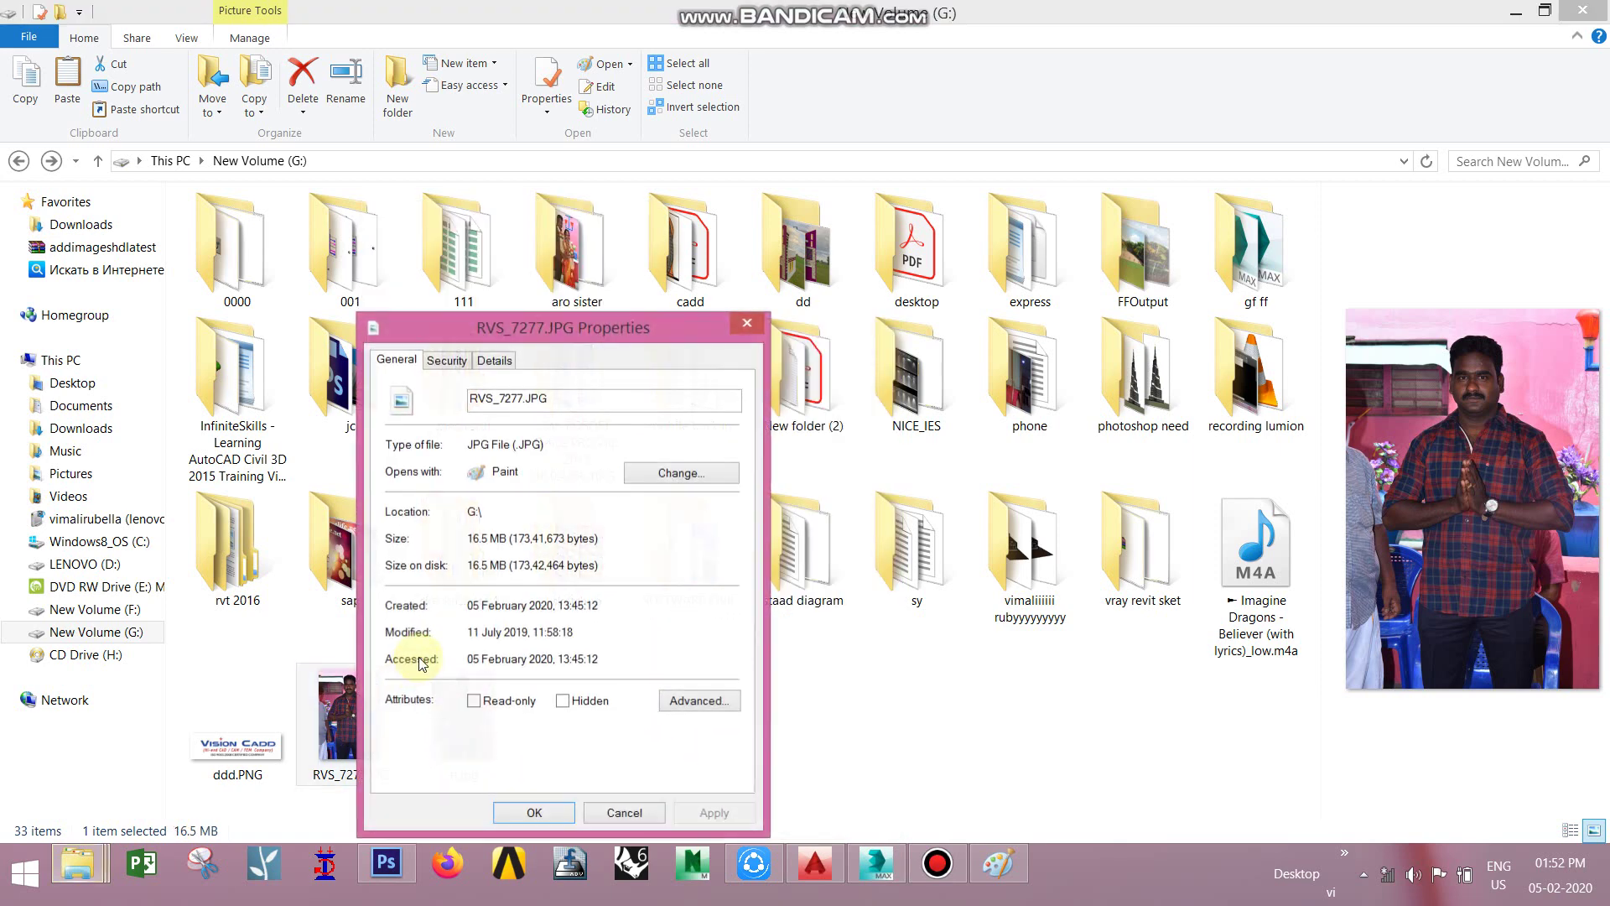
left_click_drag(628, 328, 883, 240)
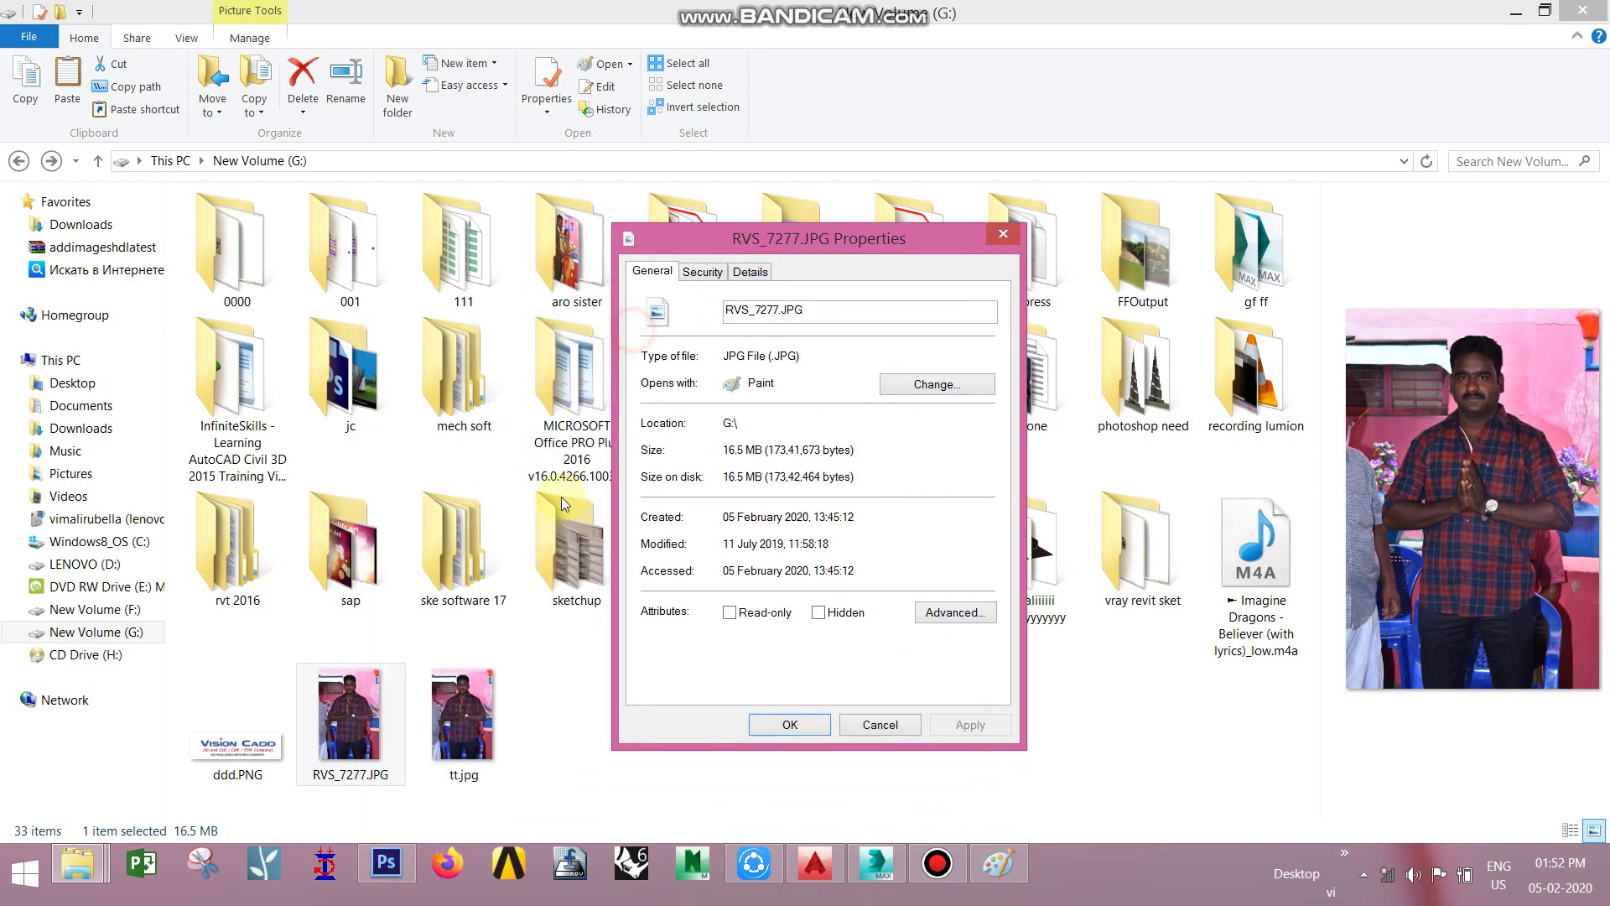
left_click(457, 722)
right_click(453, 723)
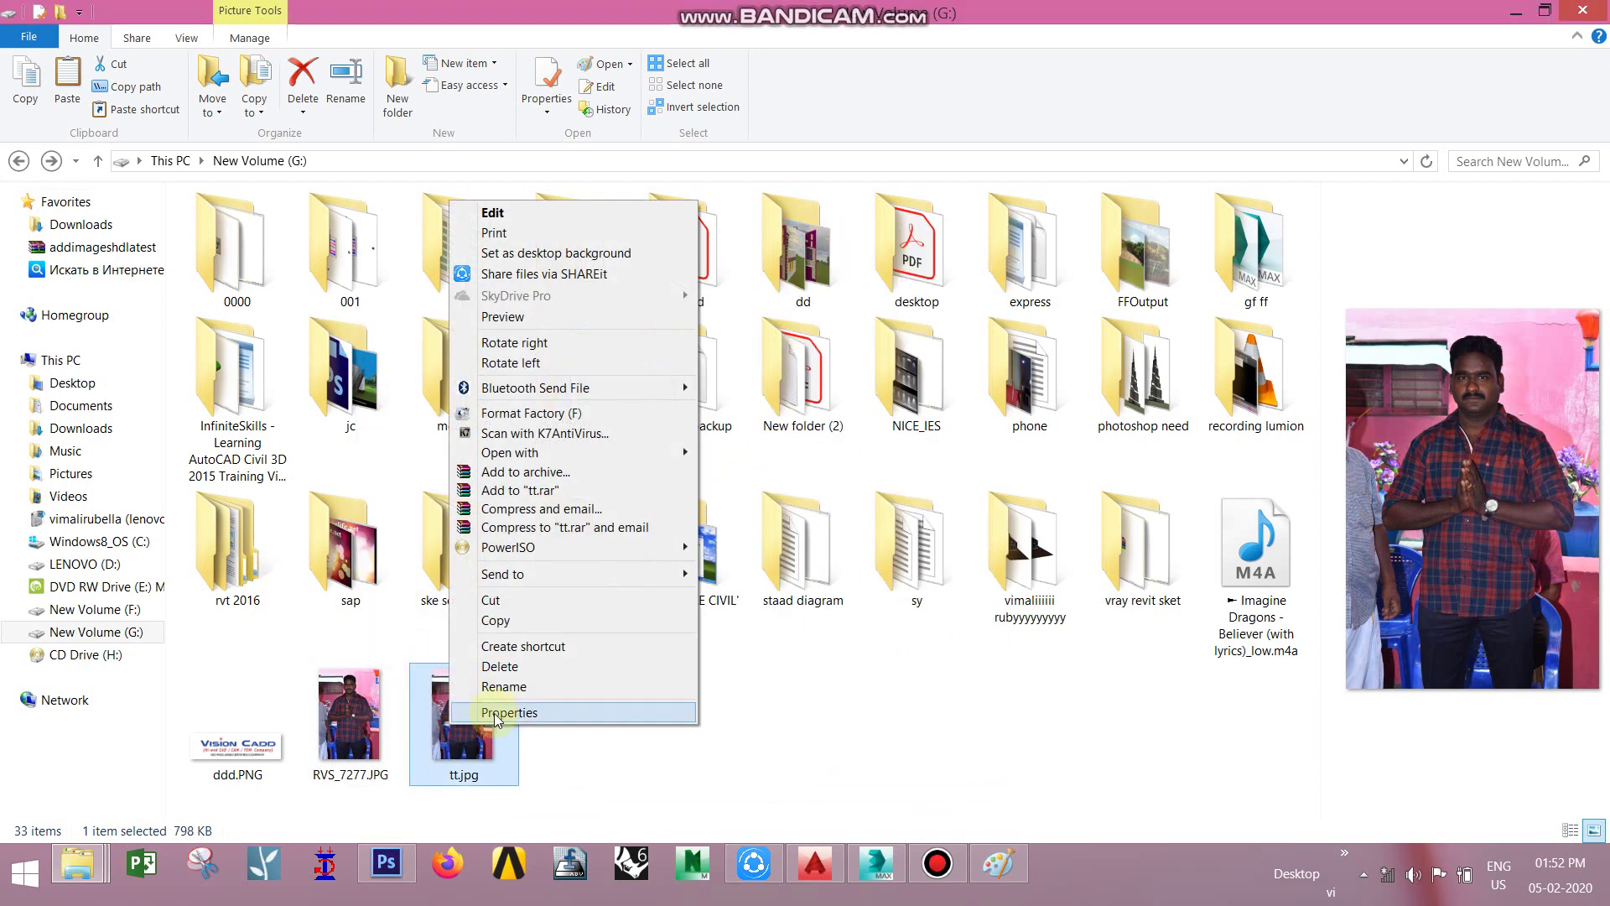
left_click(500, 713)
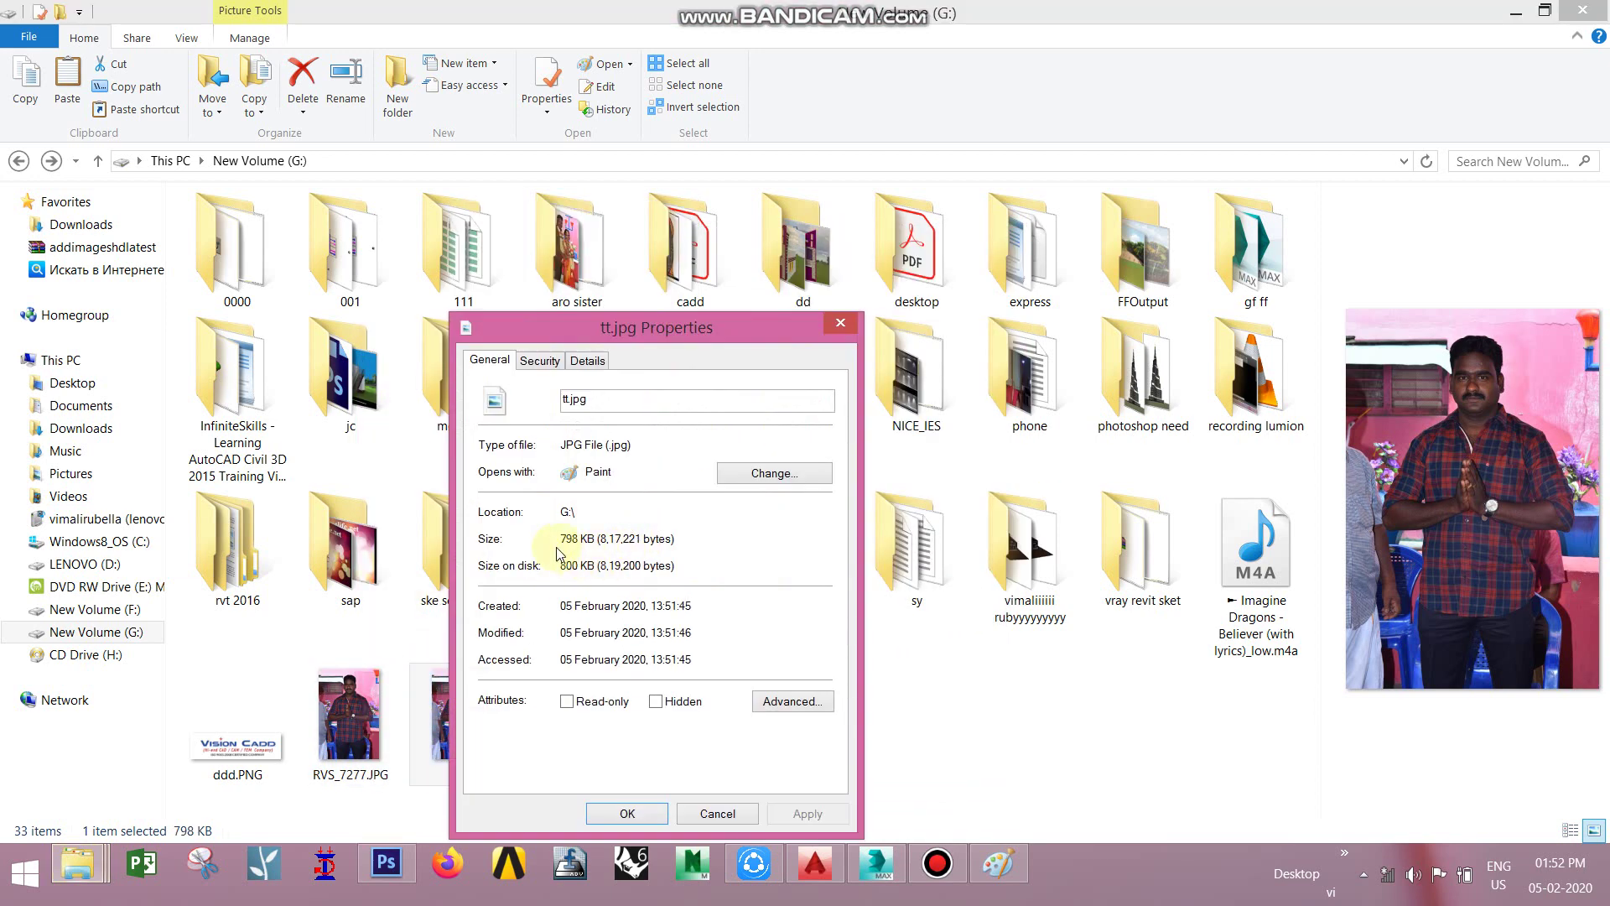
left_click(840, 323)
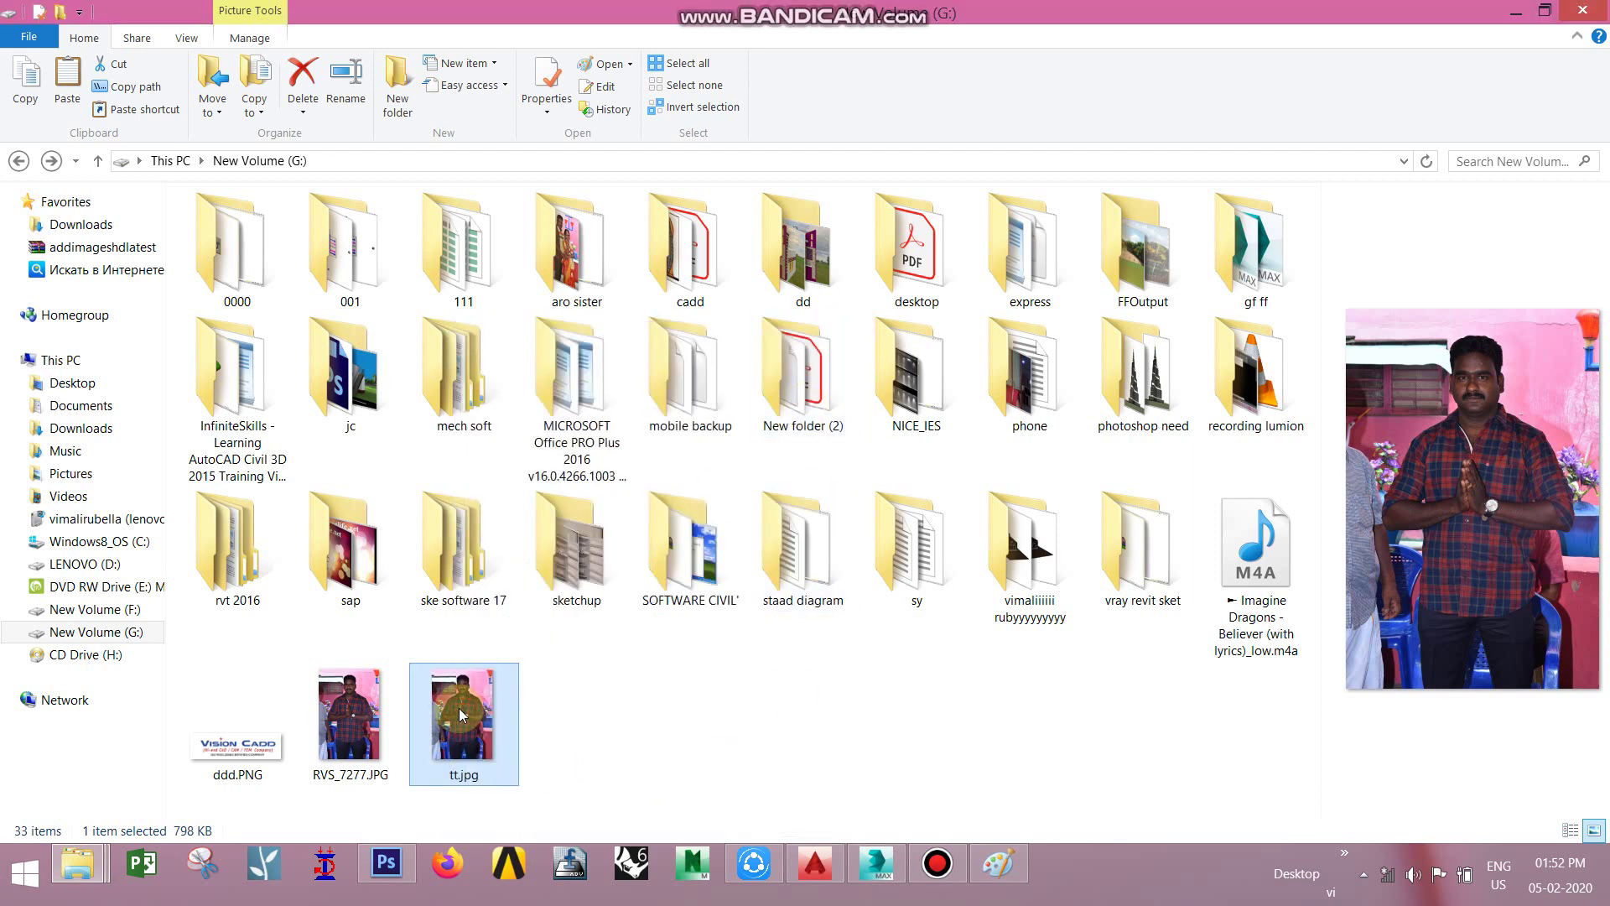
left_click(998, 864)
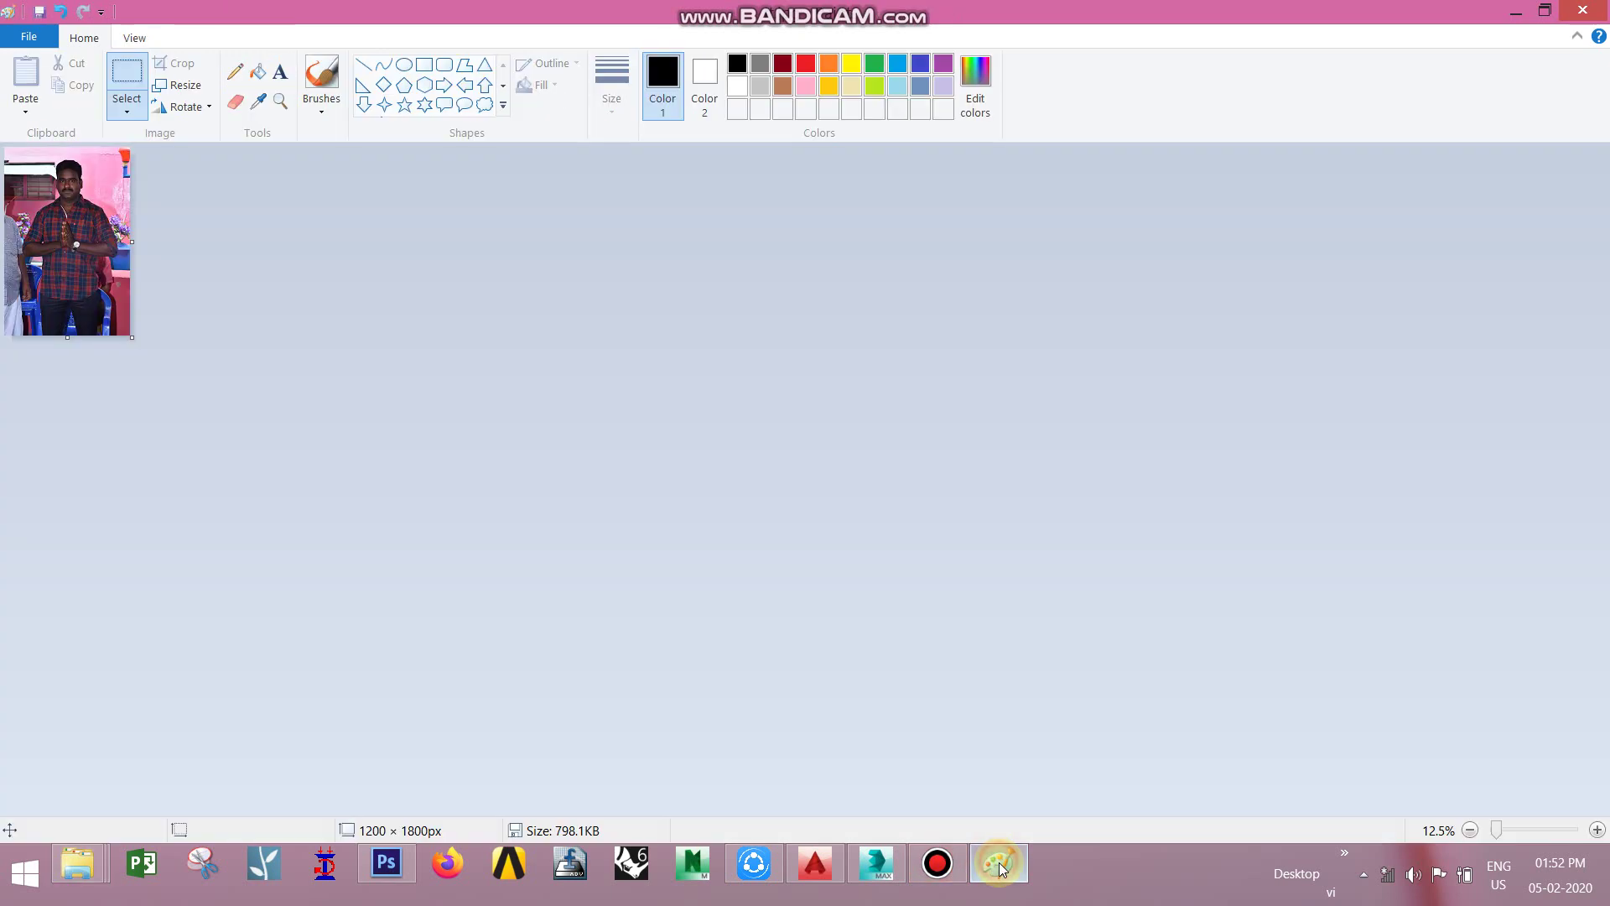
left_click(31, 36)
- Resize the picture to 10 percent, giving 120 × 180 pixels
left_click(795, 417)
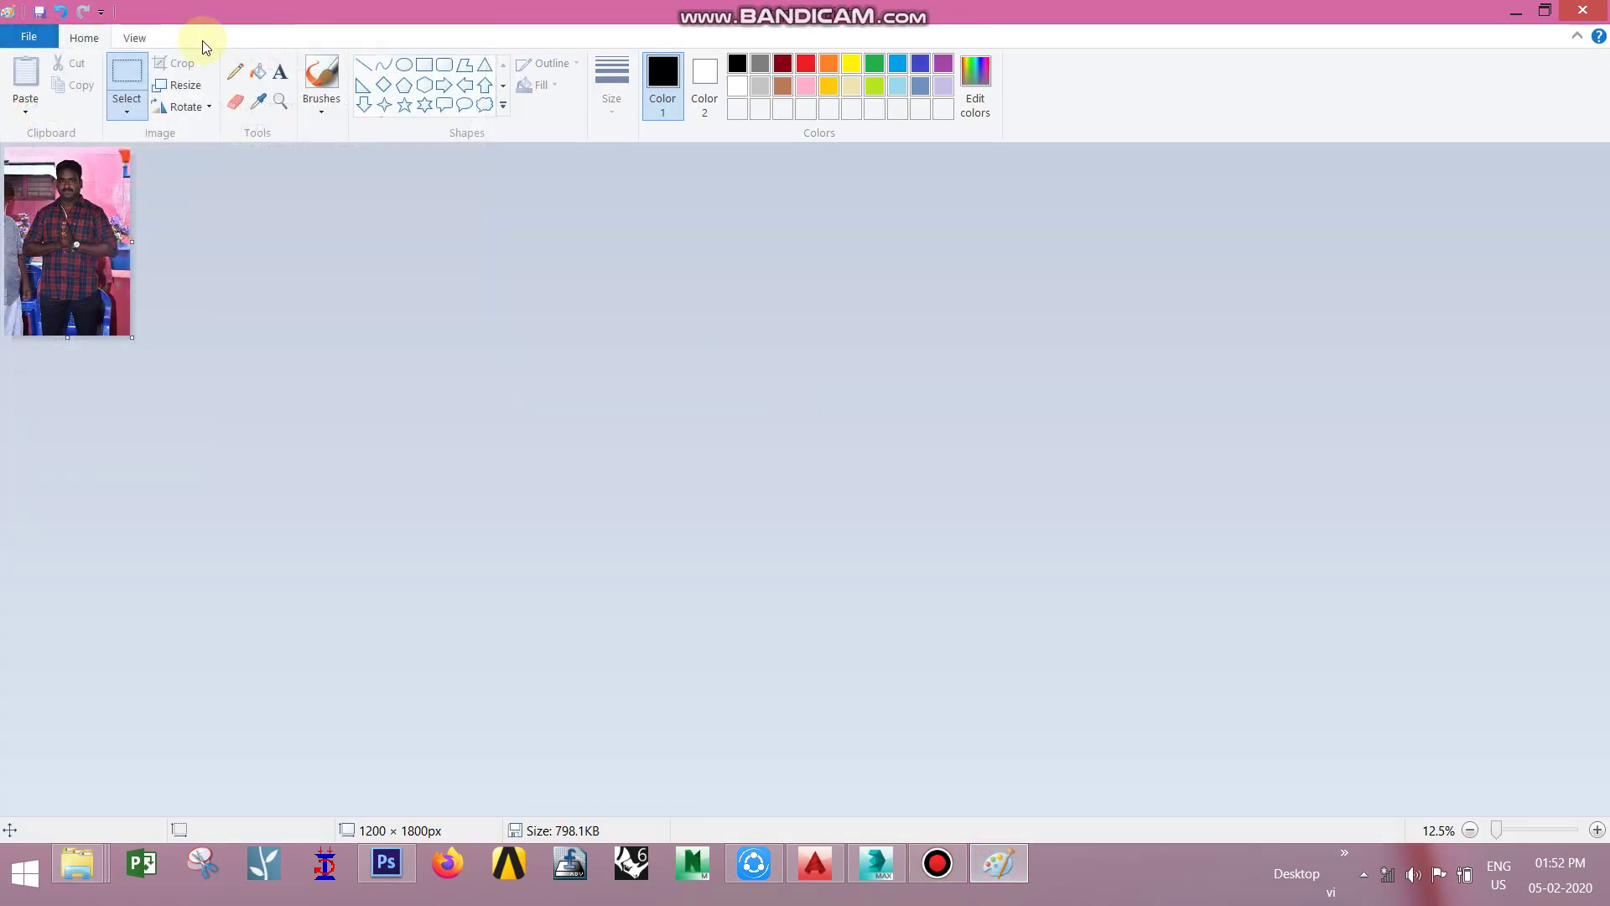
left_click(195, 87)
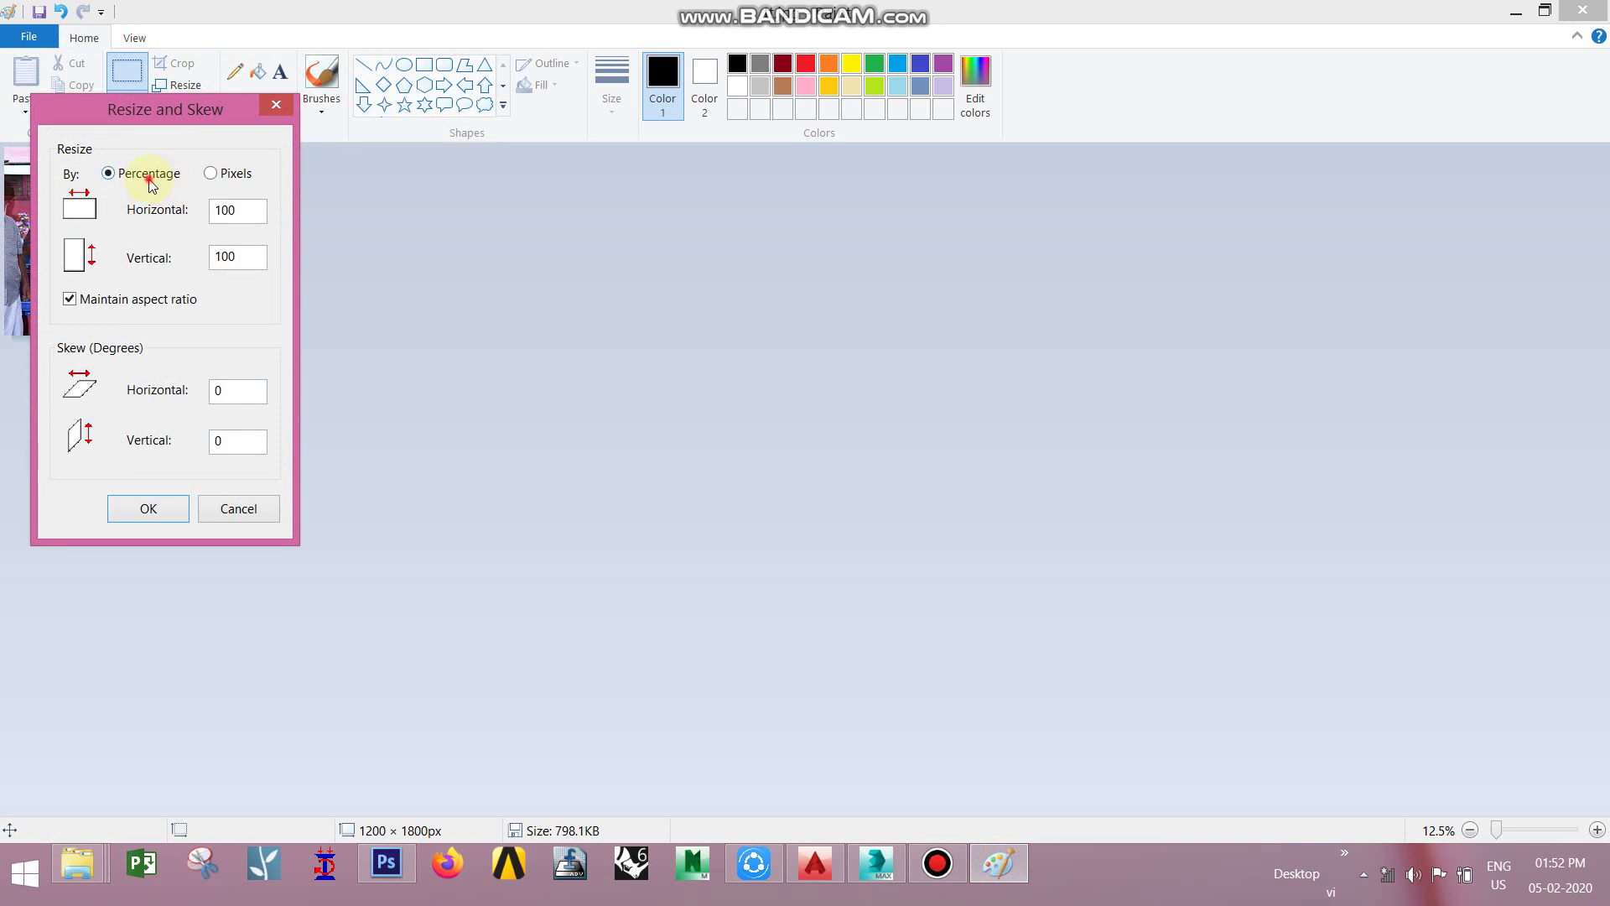
double_click(223, 211)
type("1")
type("0")
key("Return")
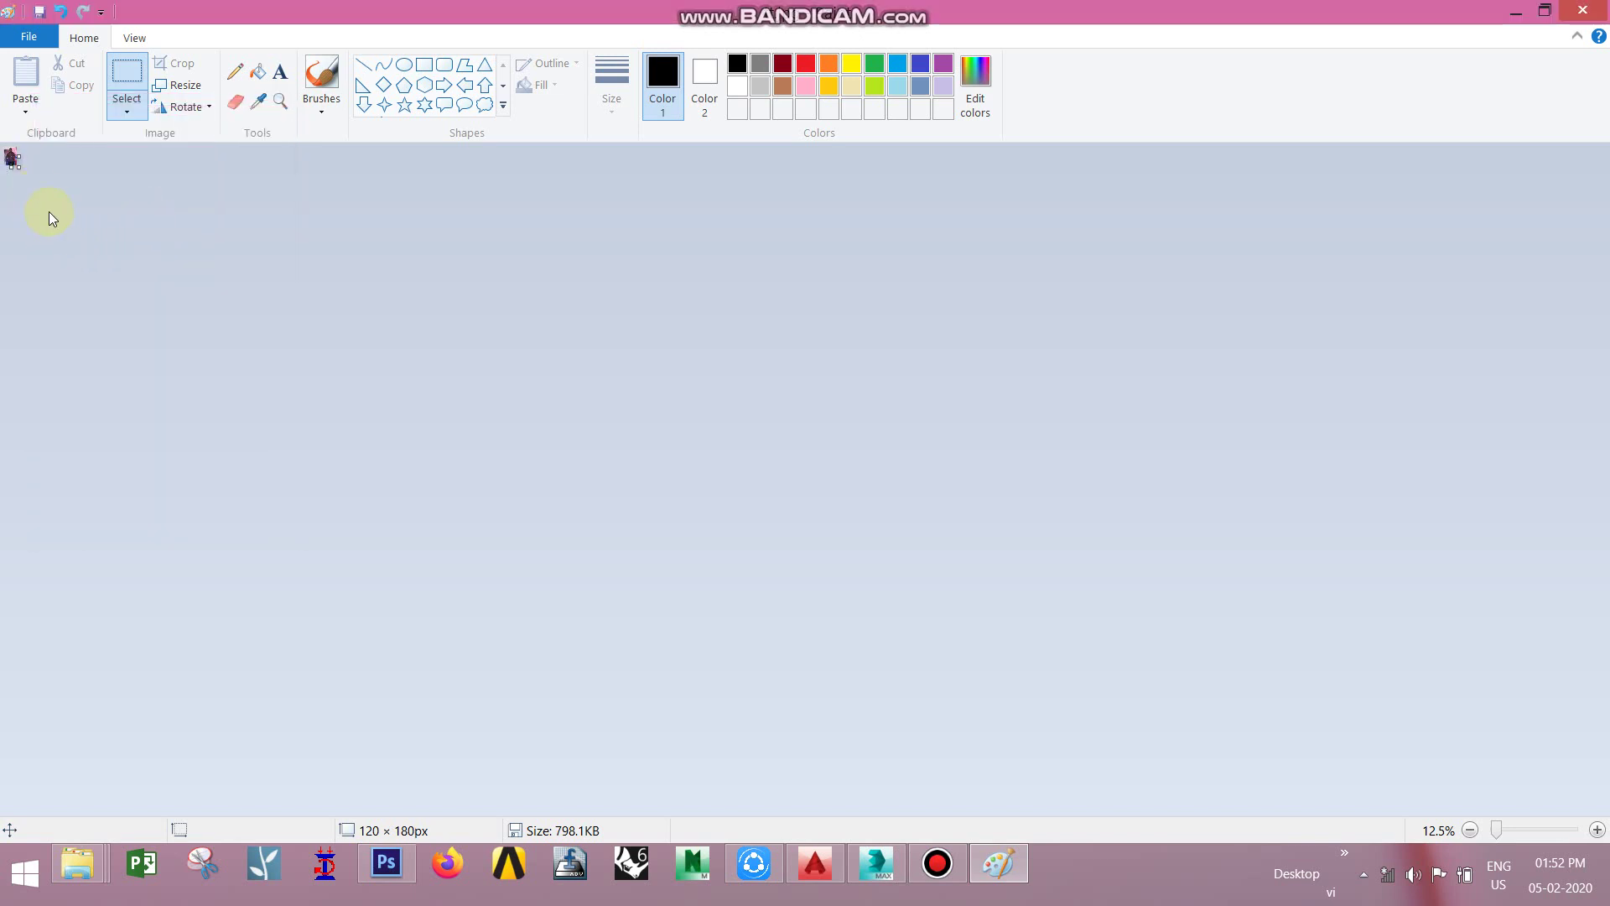
- Save the shrunken picture as a new JPEG named 888
key("alt+f")
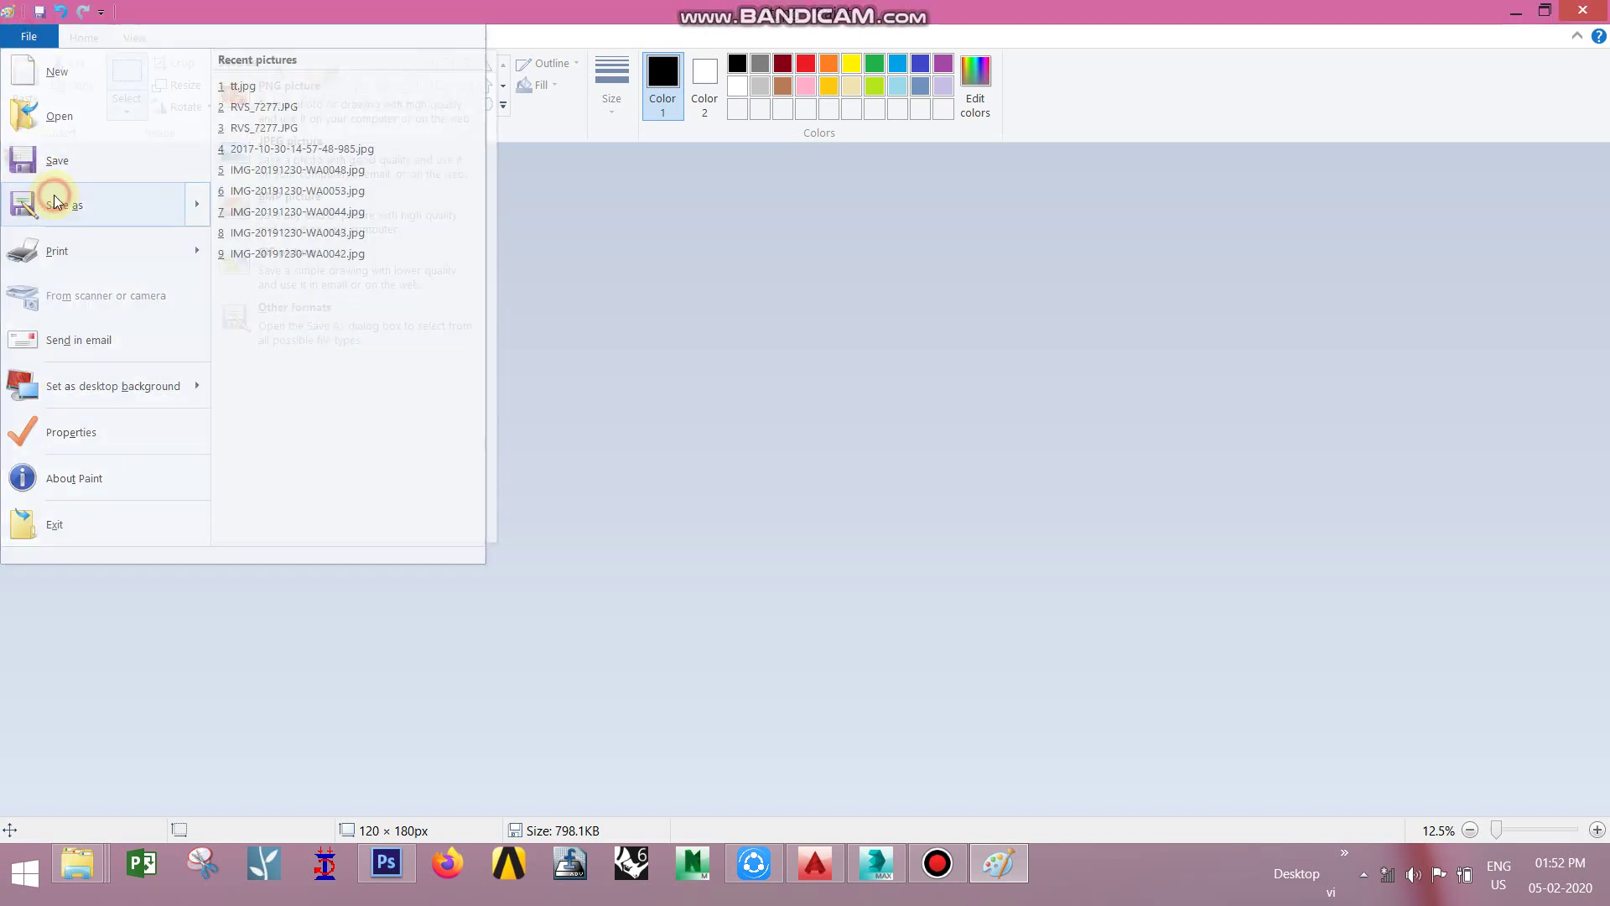
left_click(54, 201)
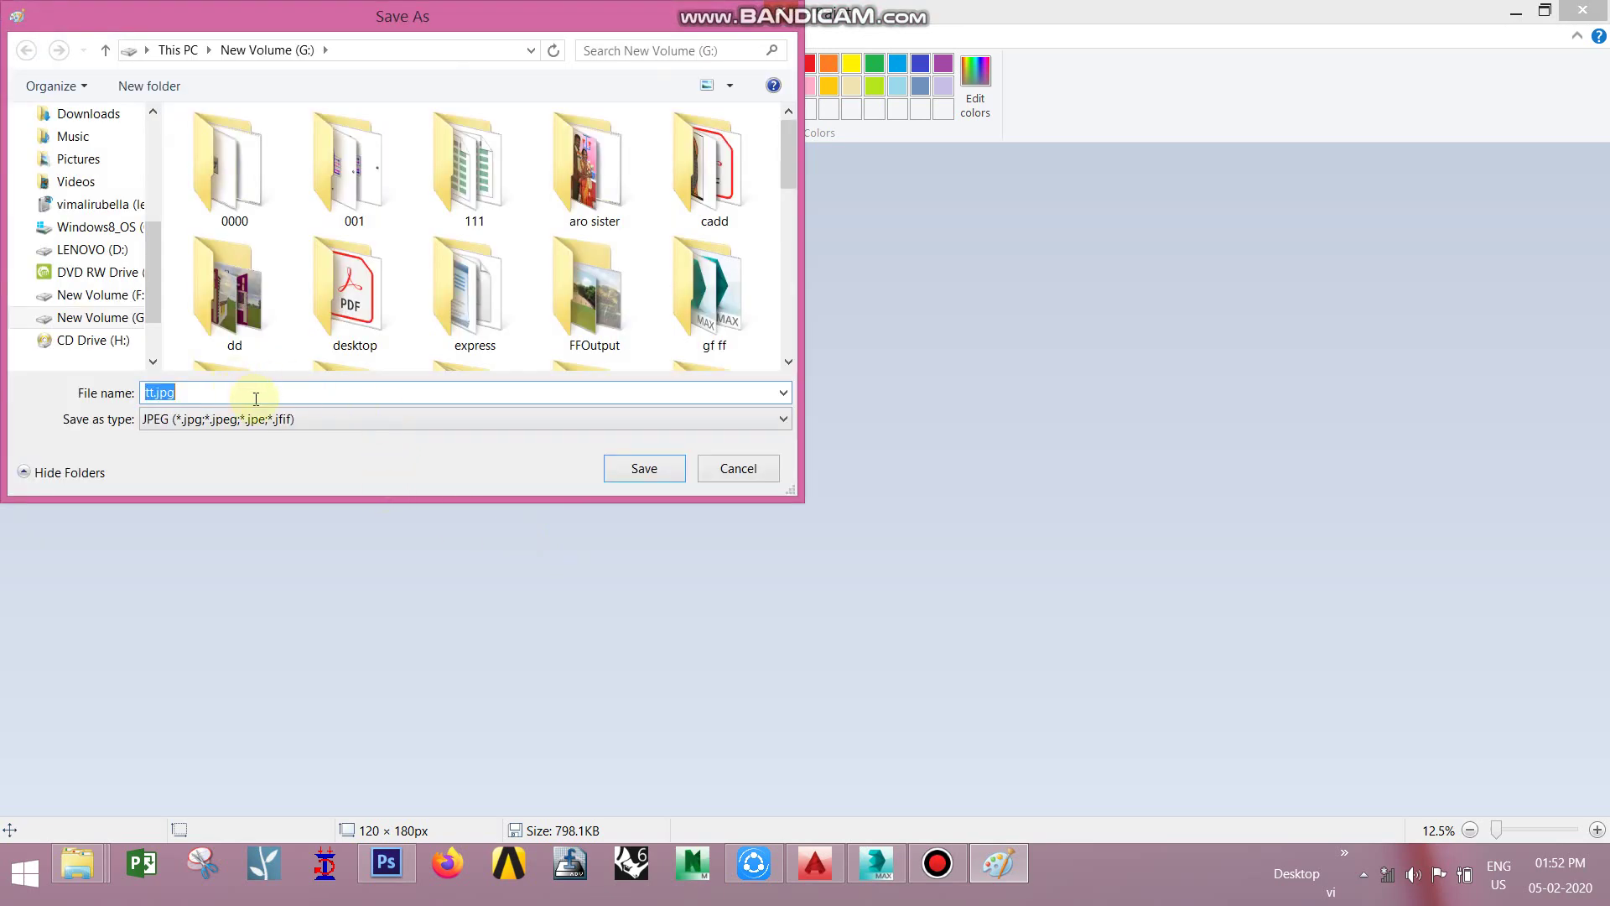
type("888")
left_click(609, 472)
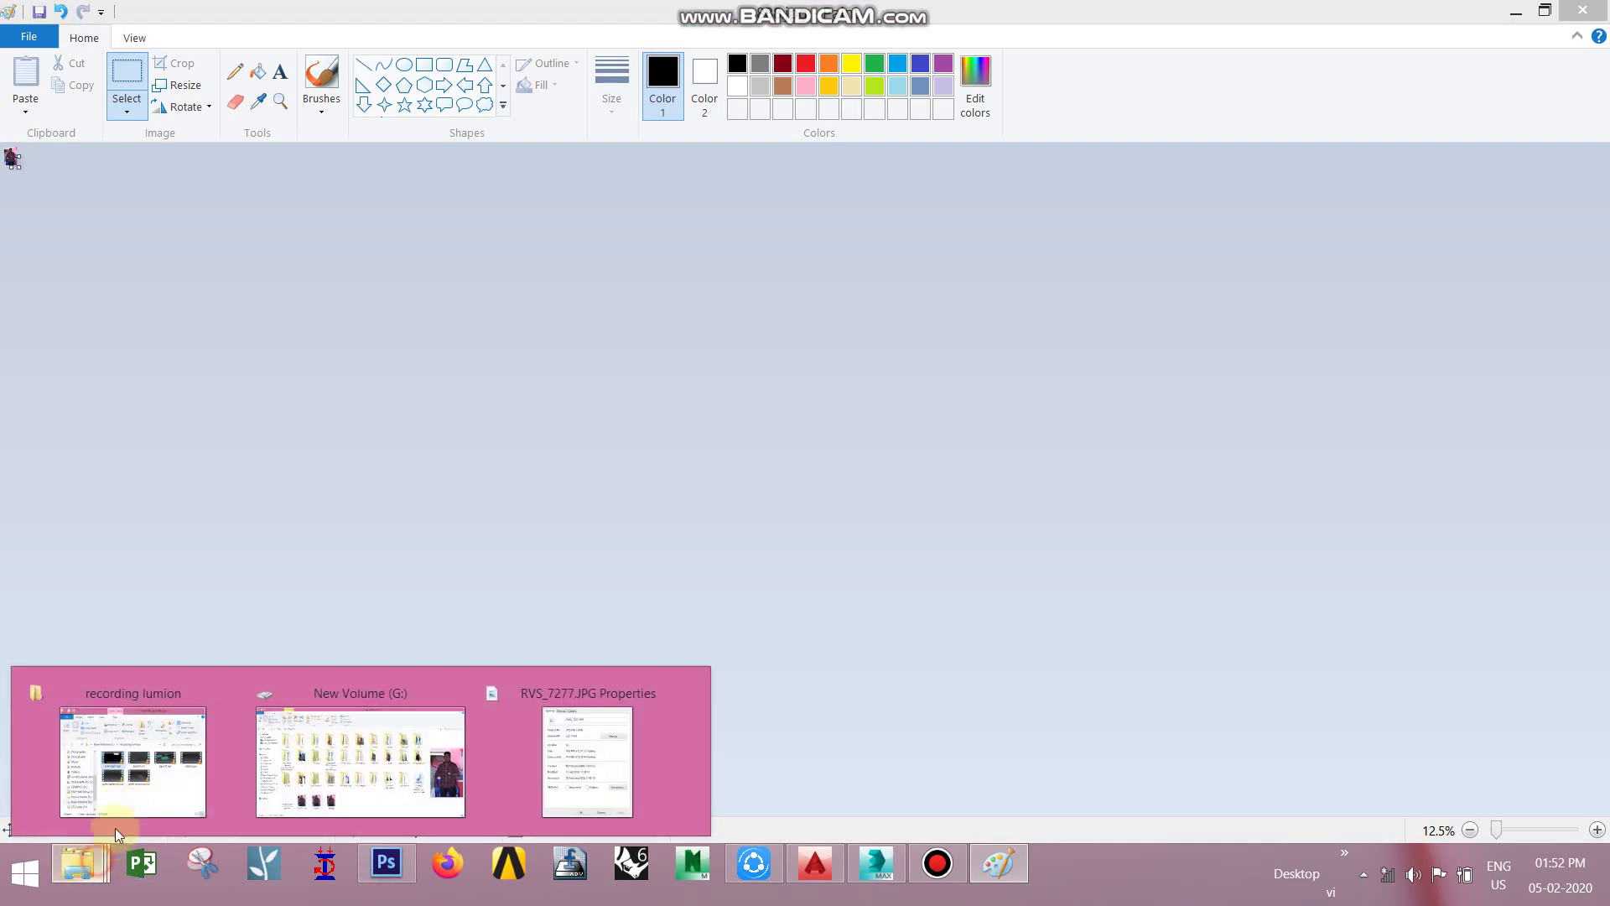
- Read 888.jpg's Properties in Explorer, confirming 51.5 KB (52,748 bytes)
left_click(375, 755)
left_click(576, 745)
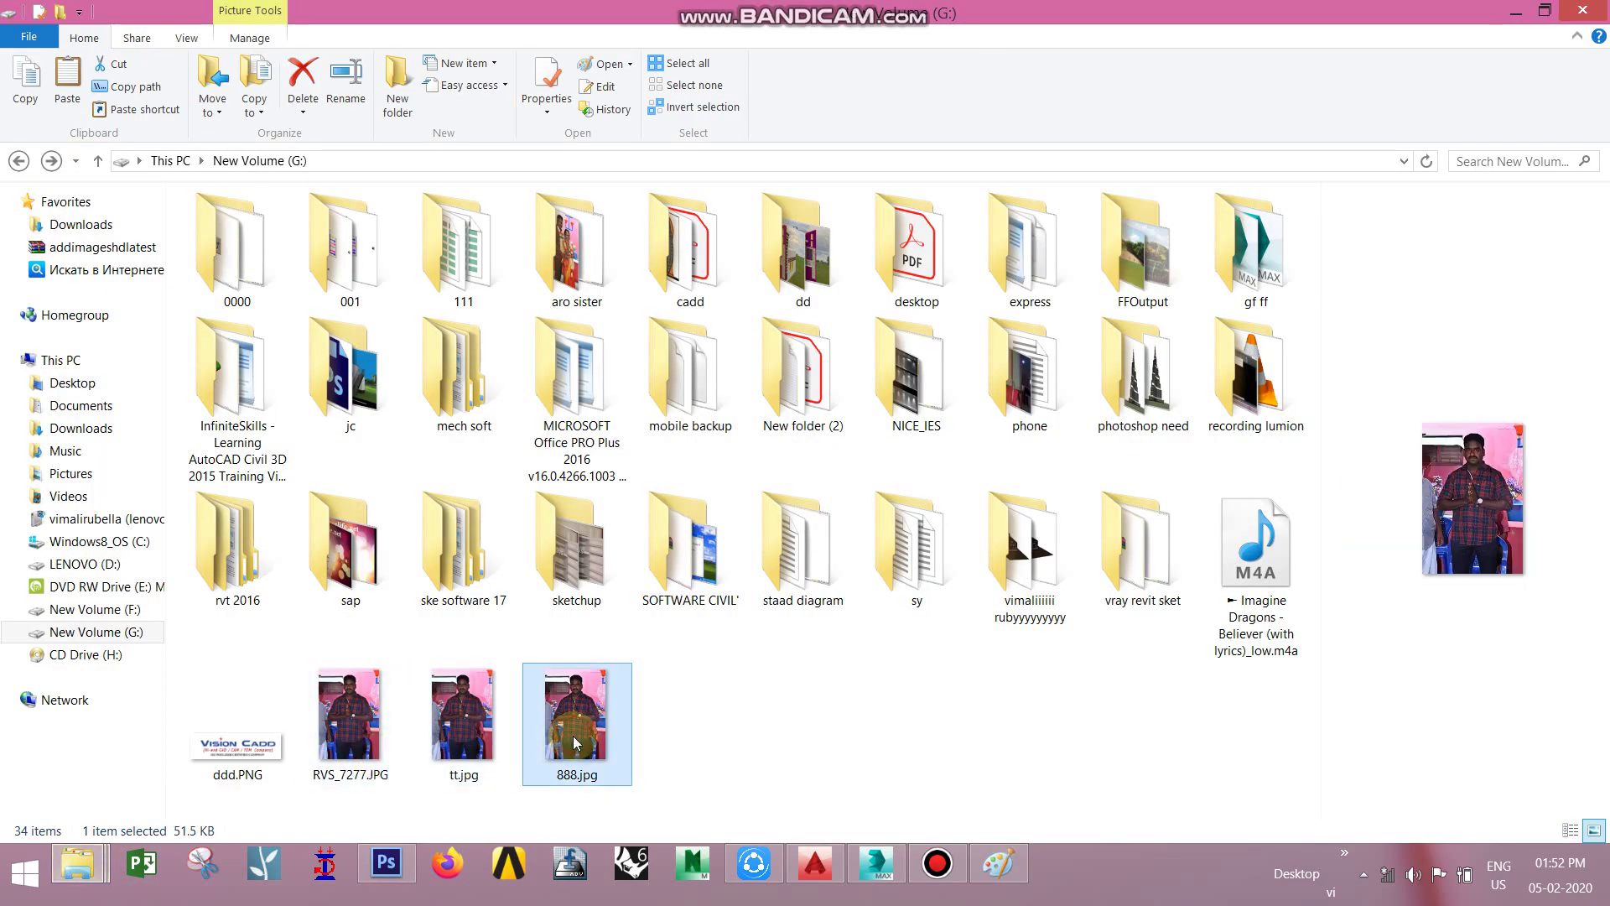
right_click(576, 744)
left_click(640, 820)
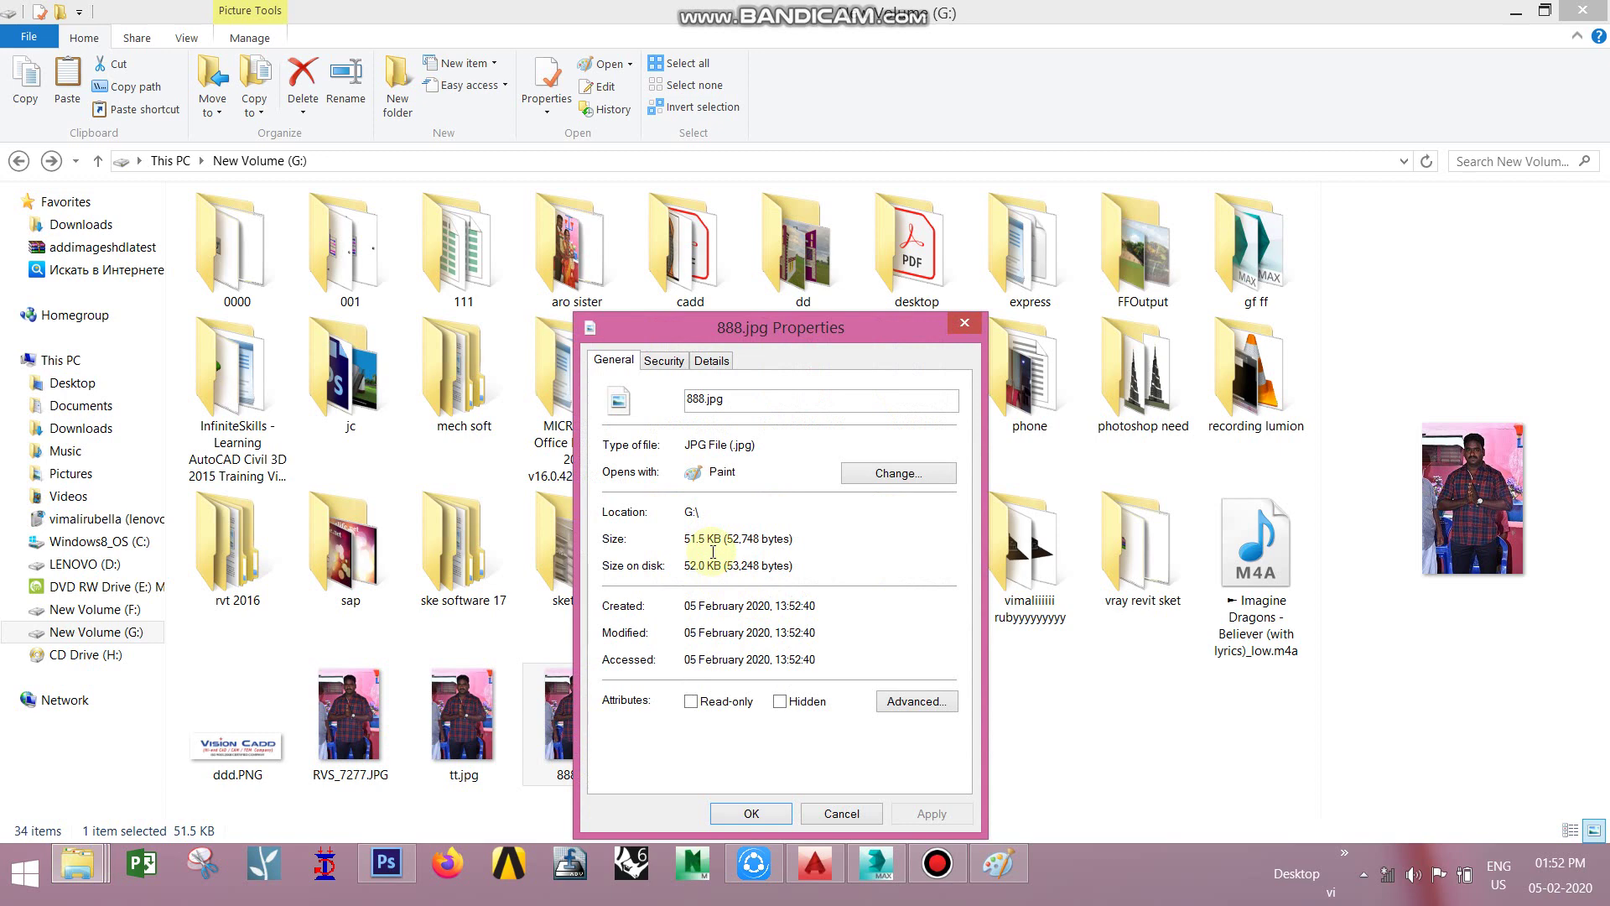
left_click(965, 323)
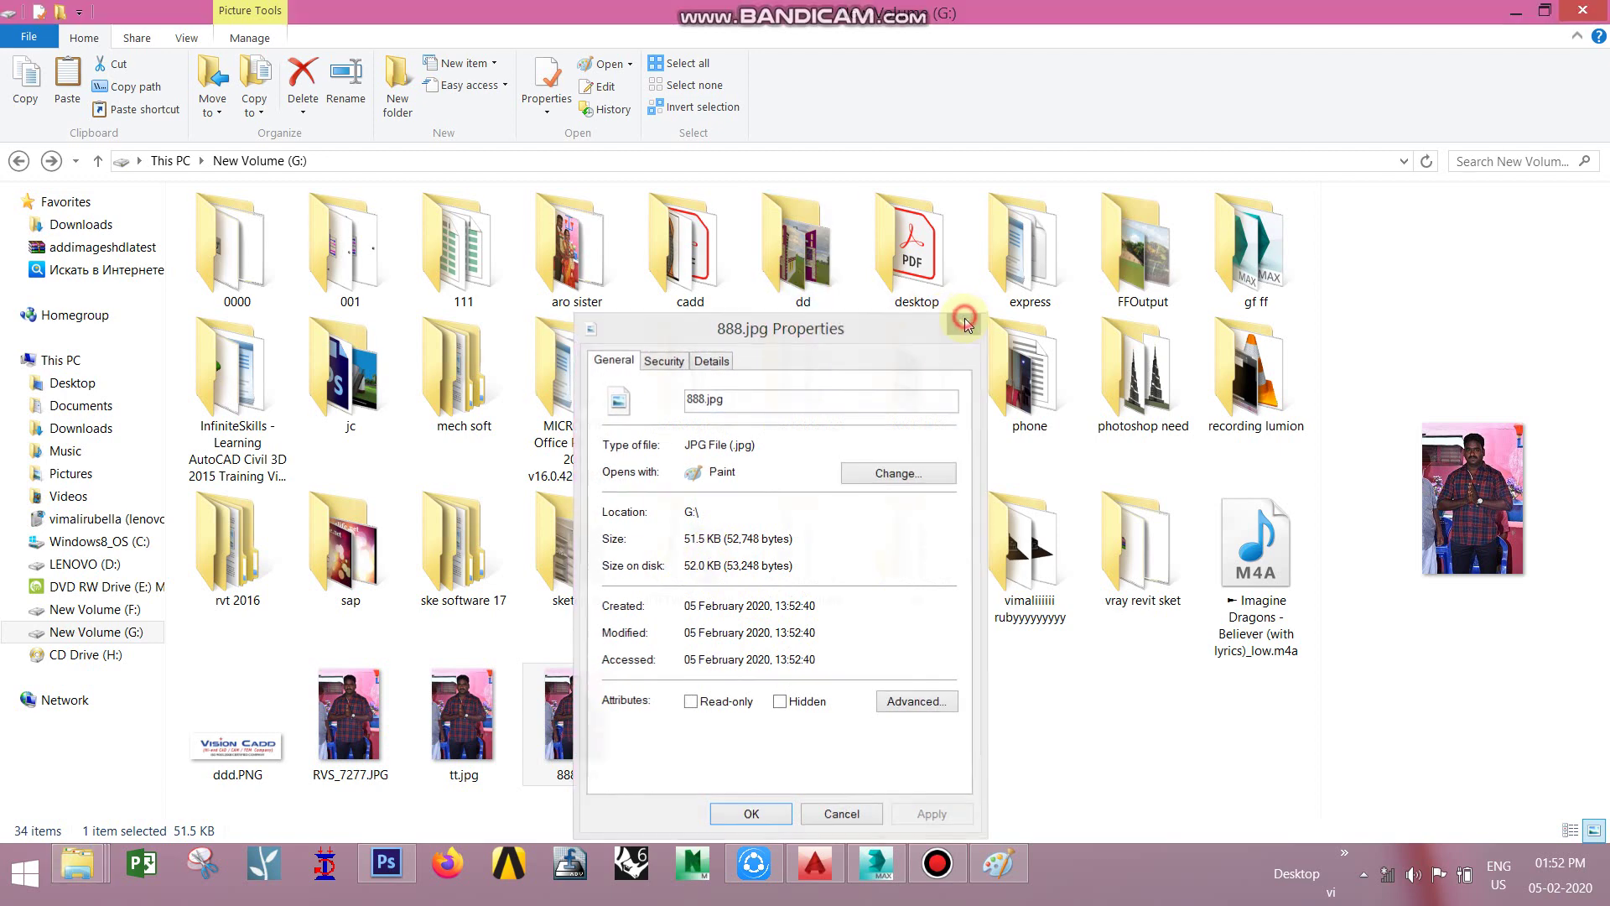
right_click(554, 744)
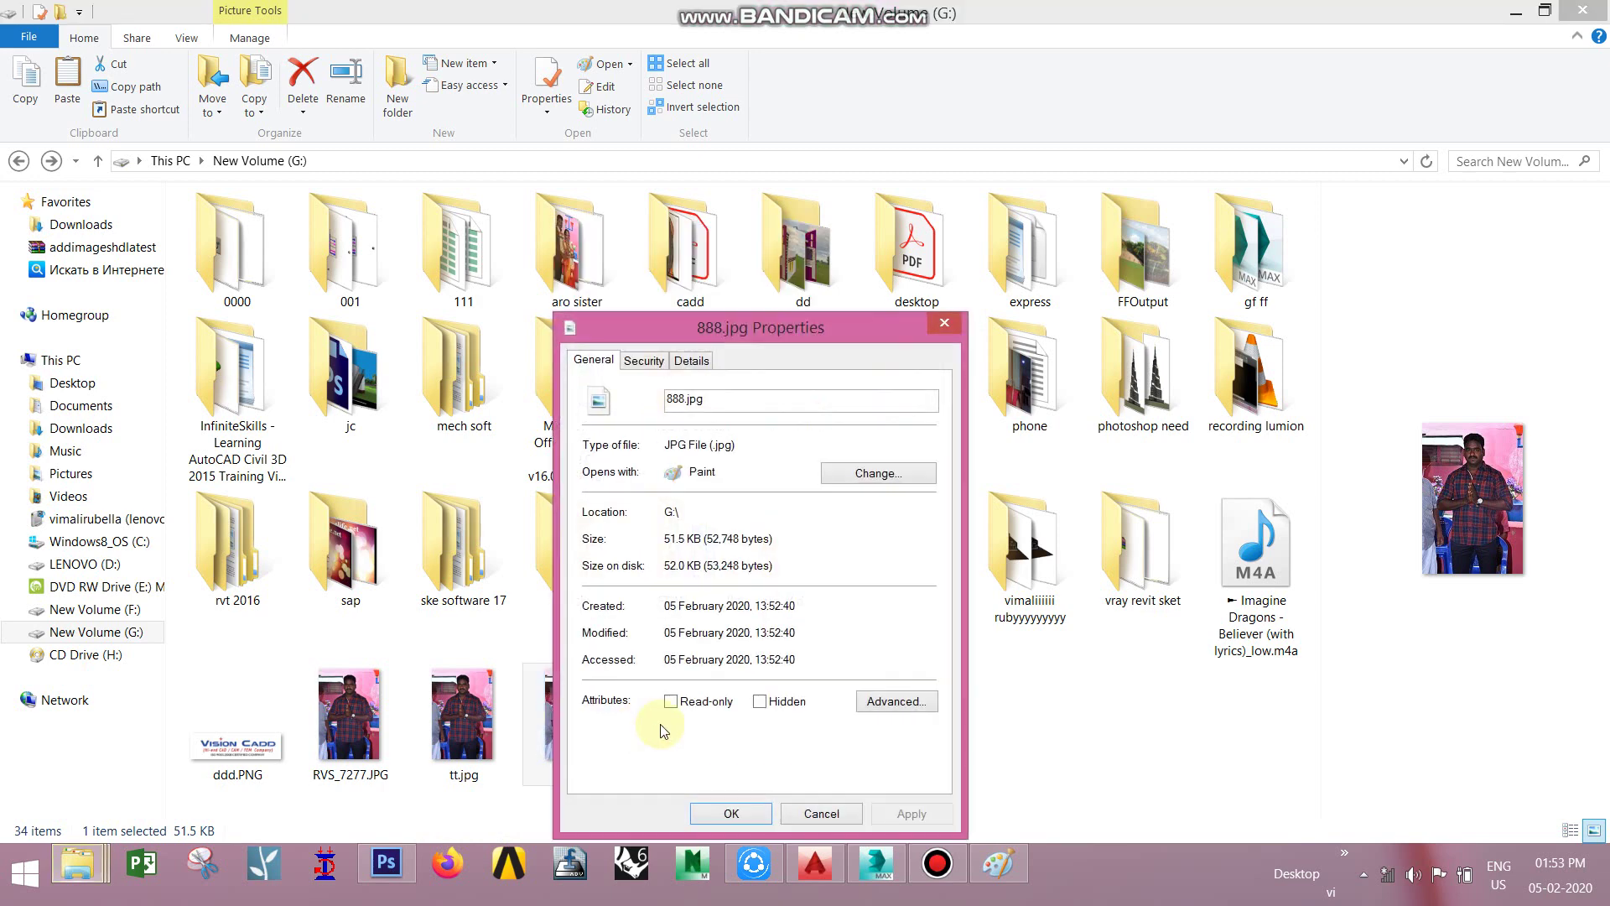
left_click(941, 327)
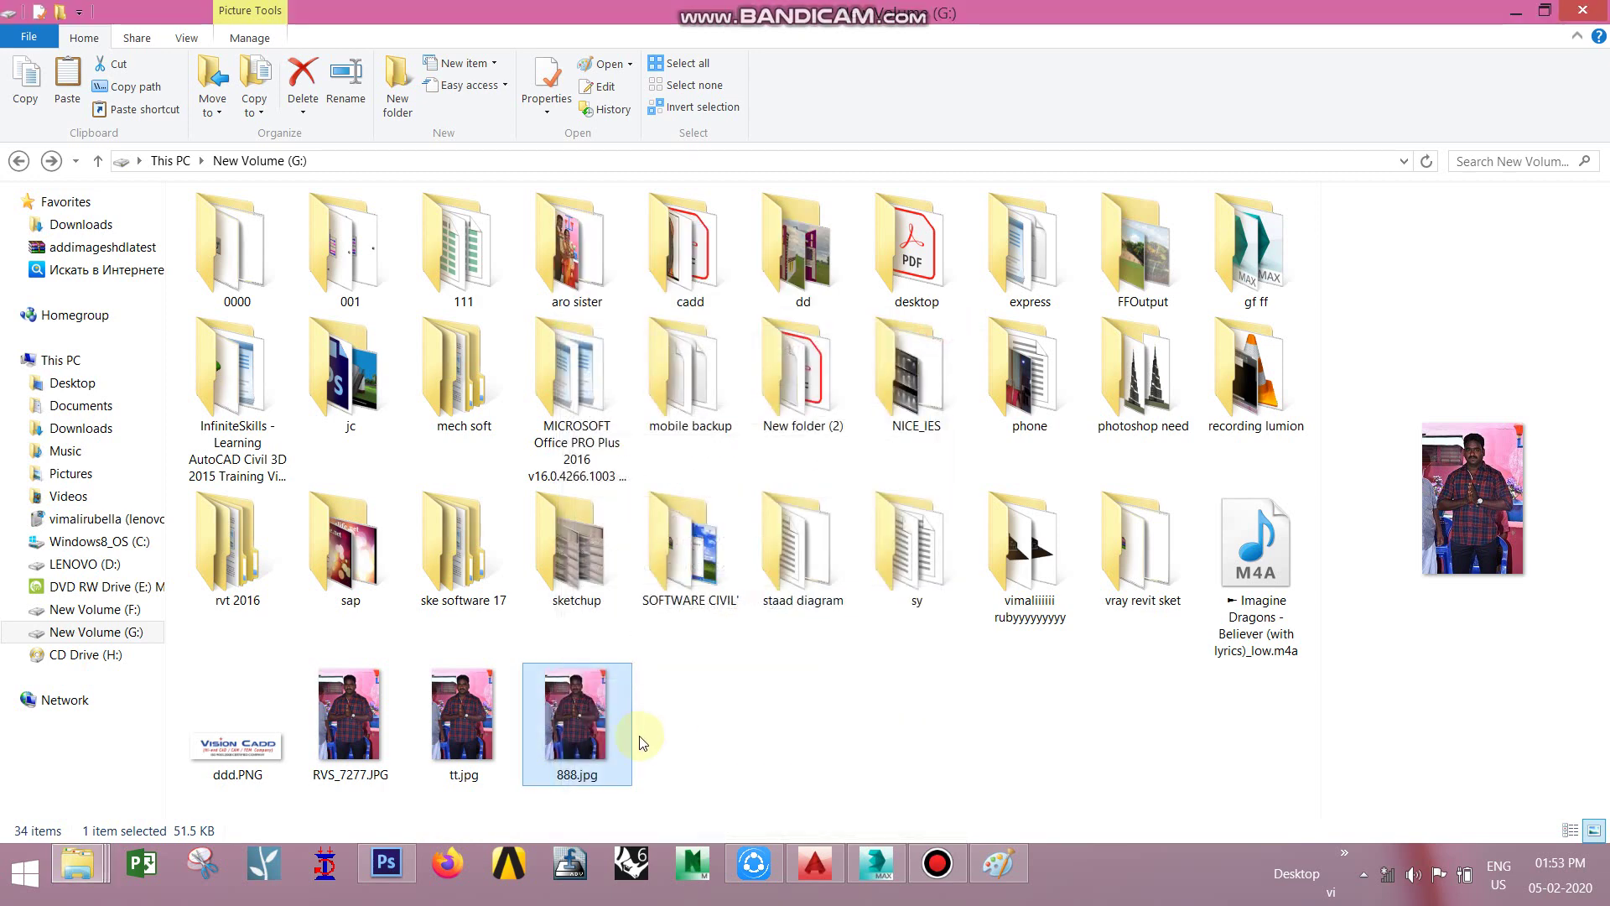
right_click(589, 736)
mouse_move(647, 463)
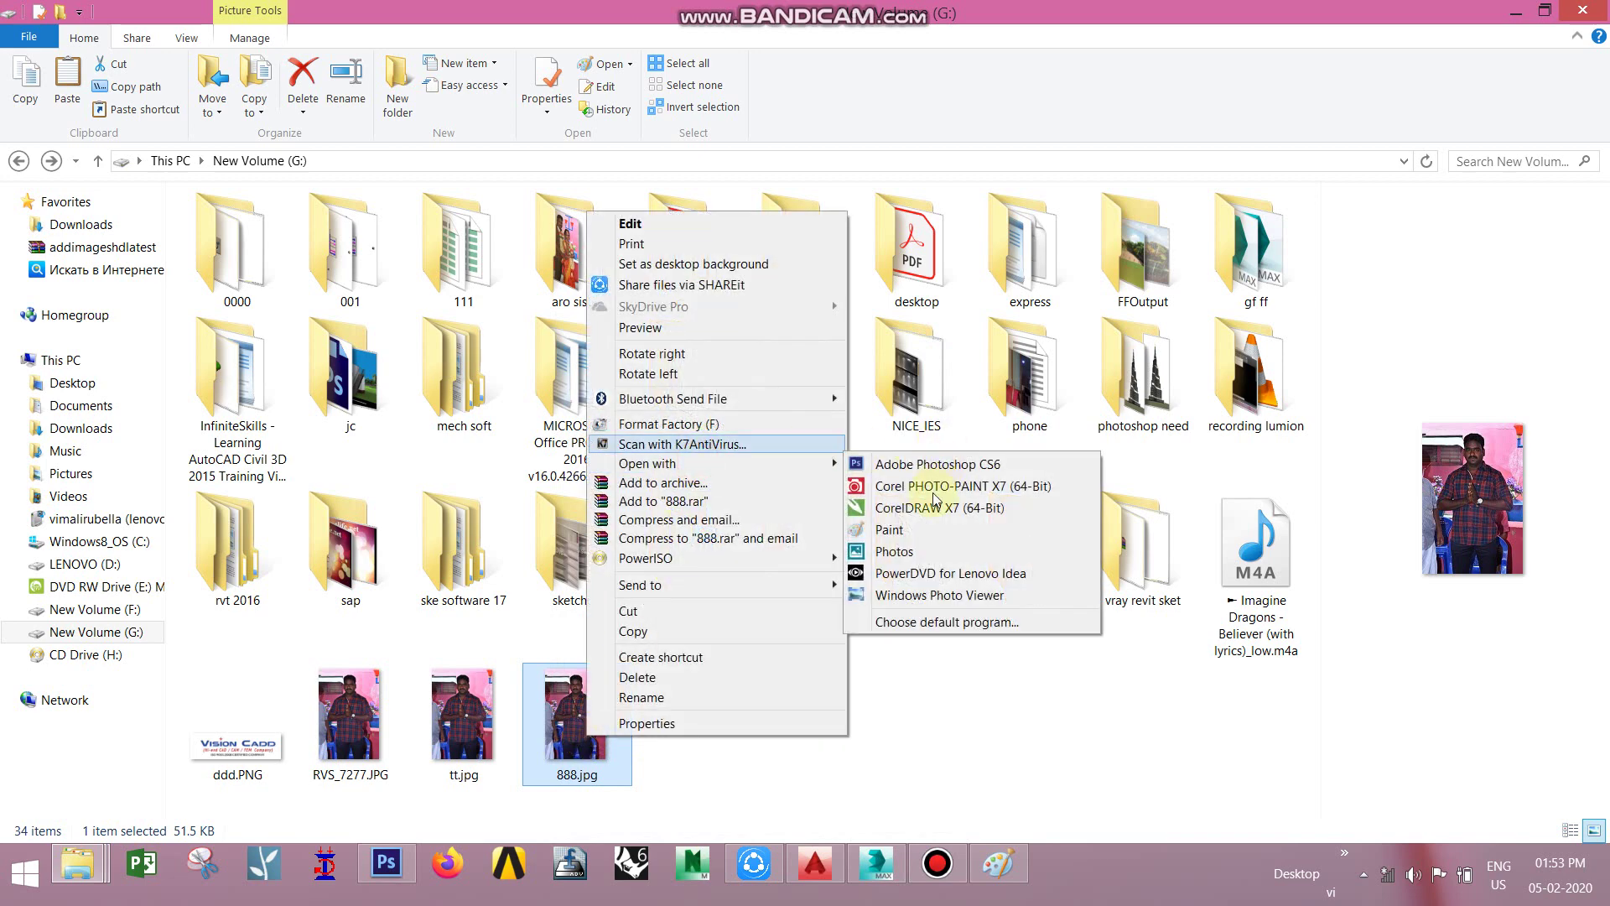
left_click(898, 597)
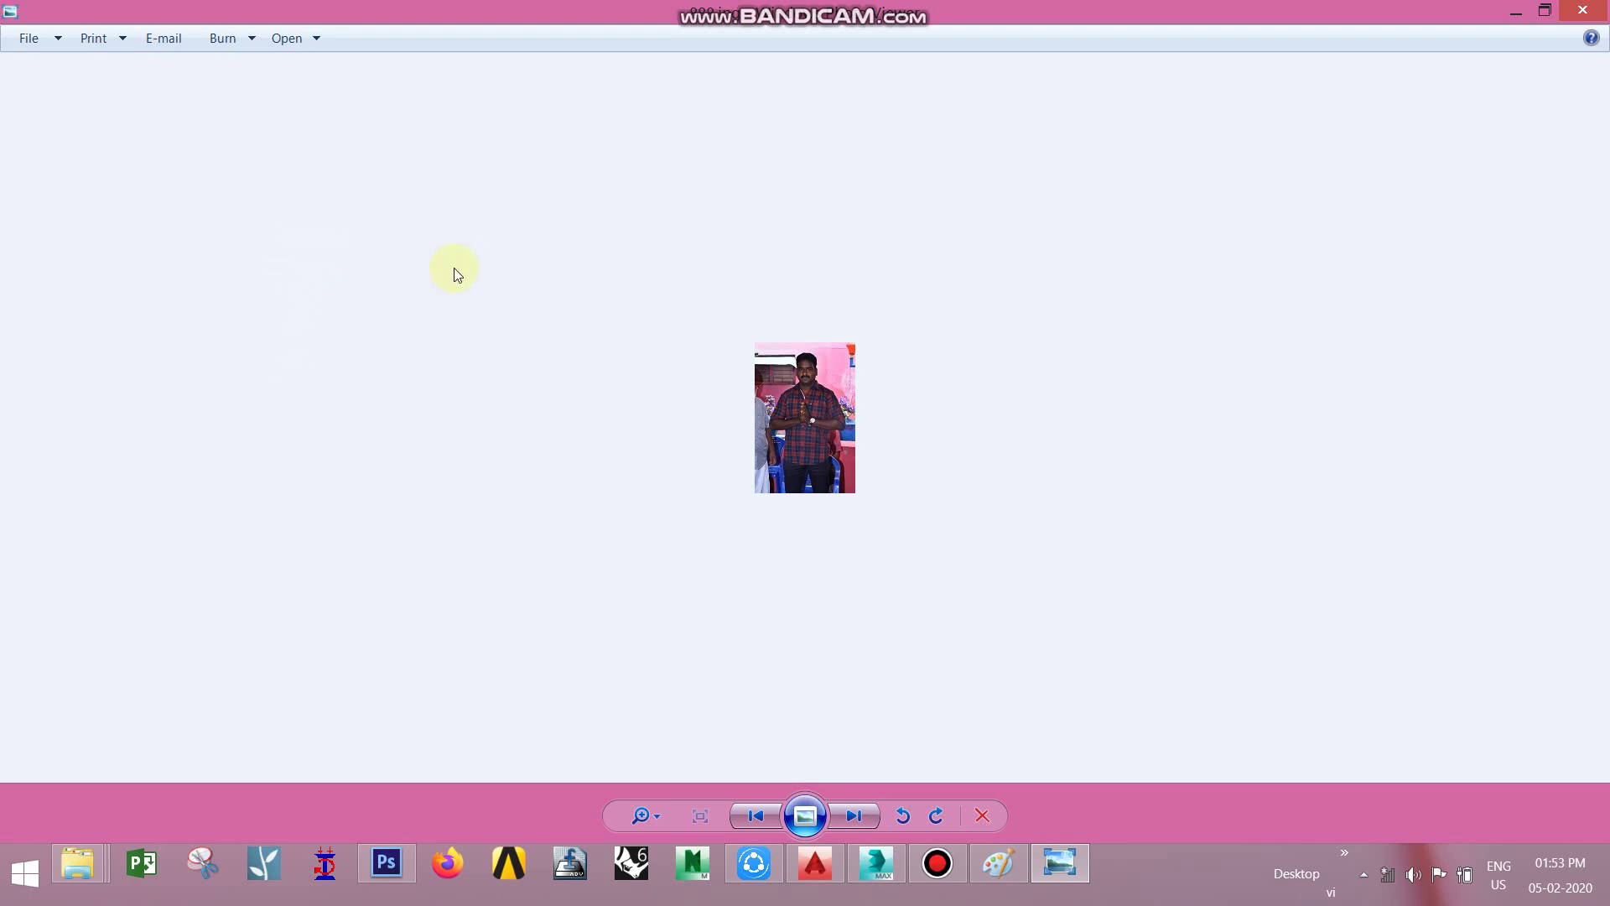
scroll(823, 400, "up", 3)
scroll(823, 399, "up", 1)
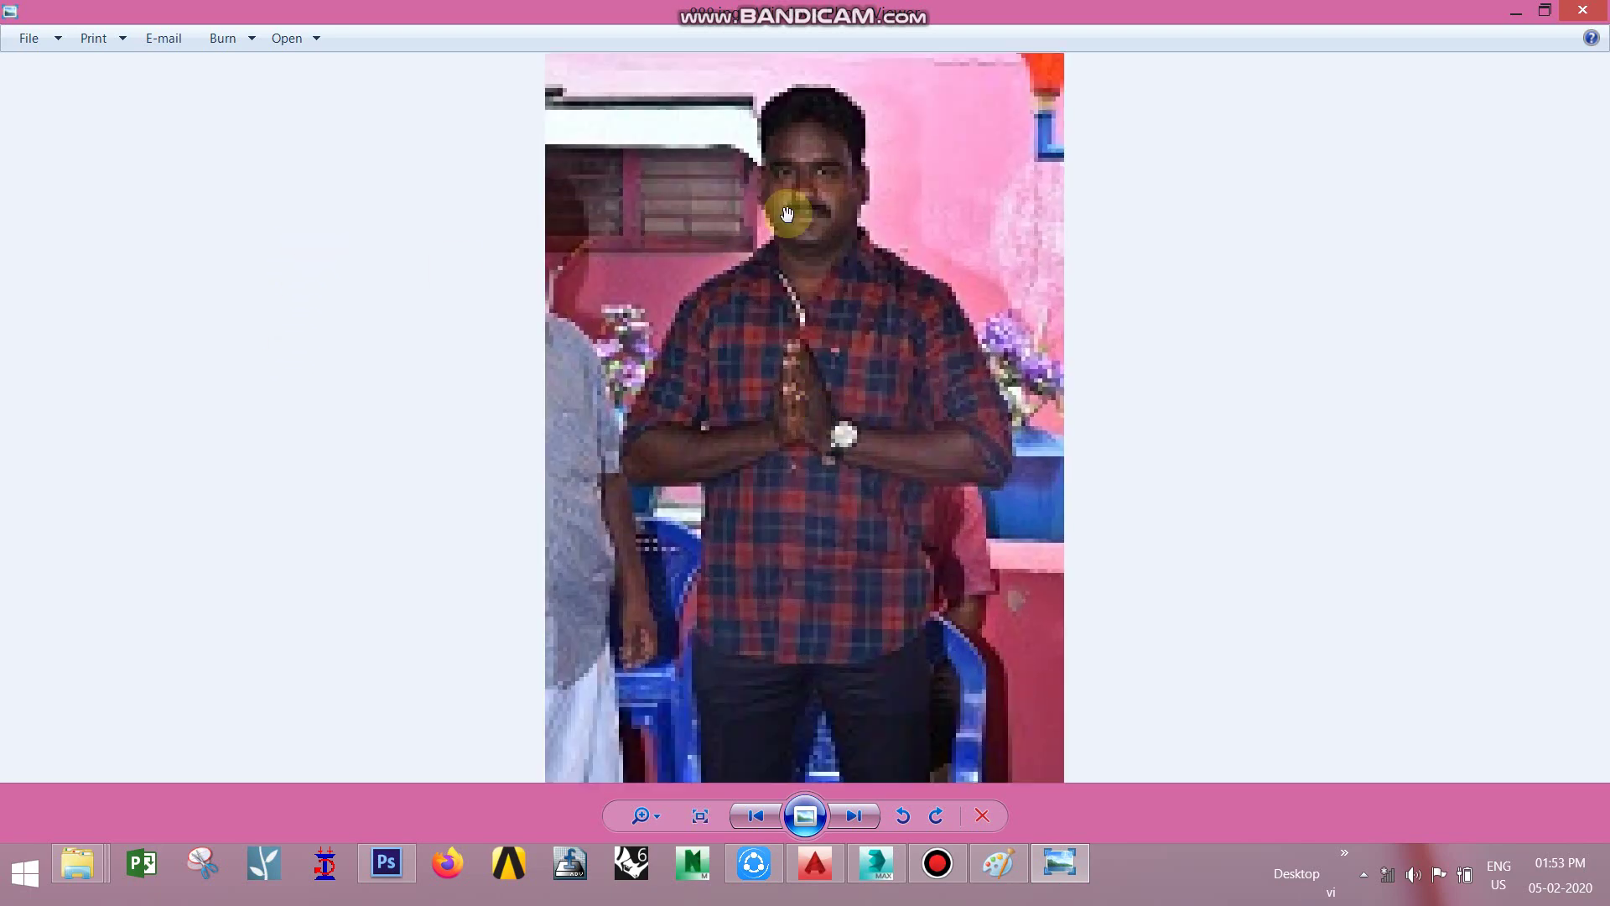
scroll(822, 209, "up", 2)
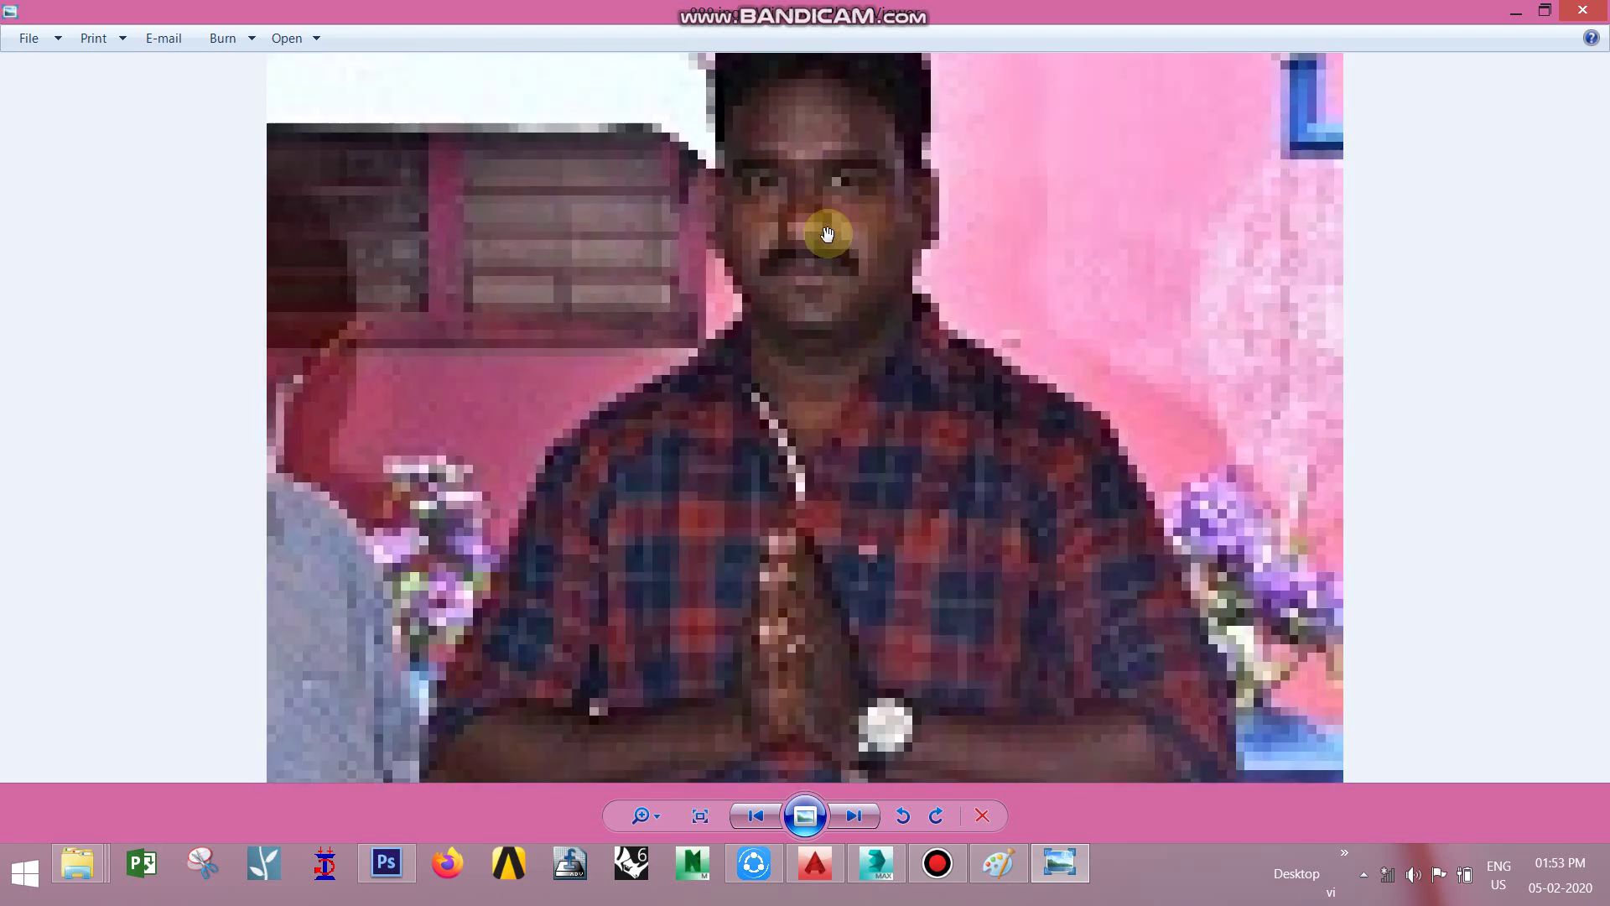
scroll(852, 349, "down", 1)
scroll(856, 354, "down", 2)
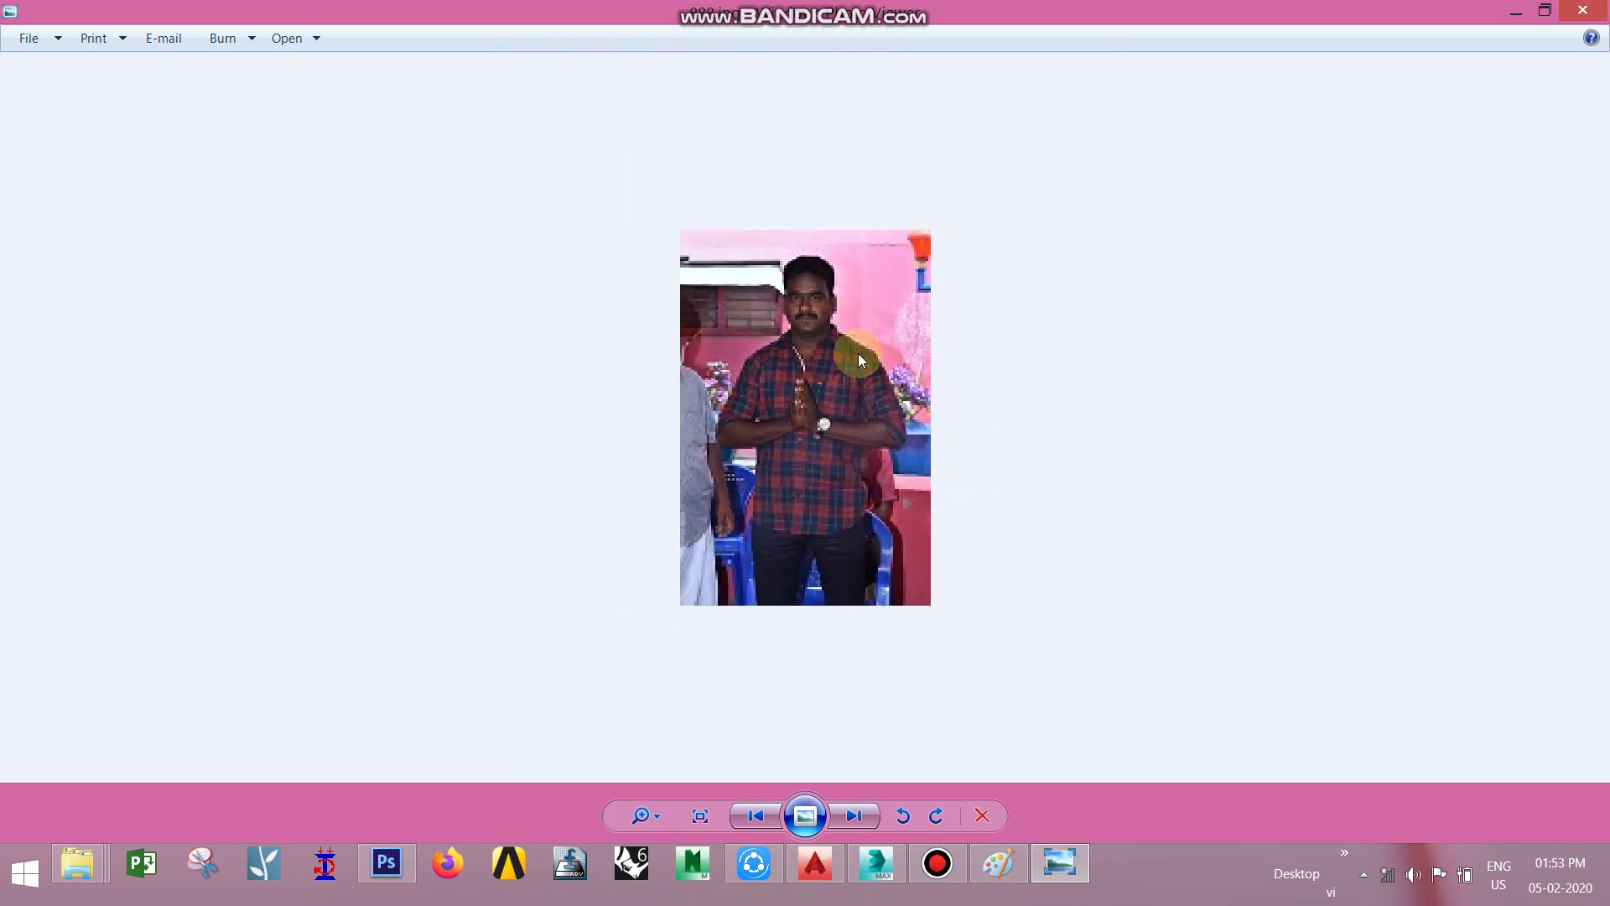
scroll(858, 354, "up", 1)
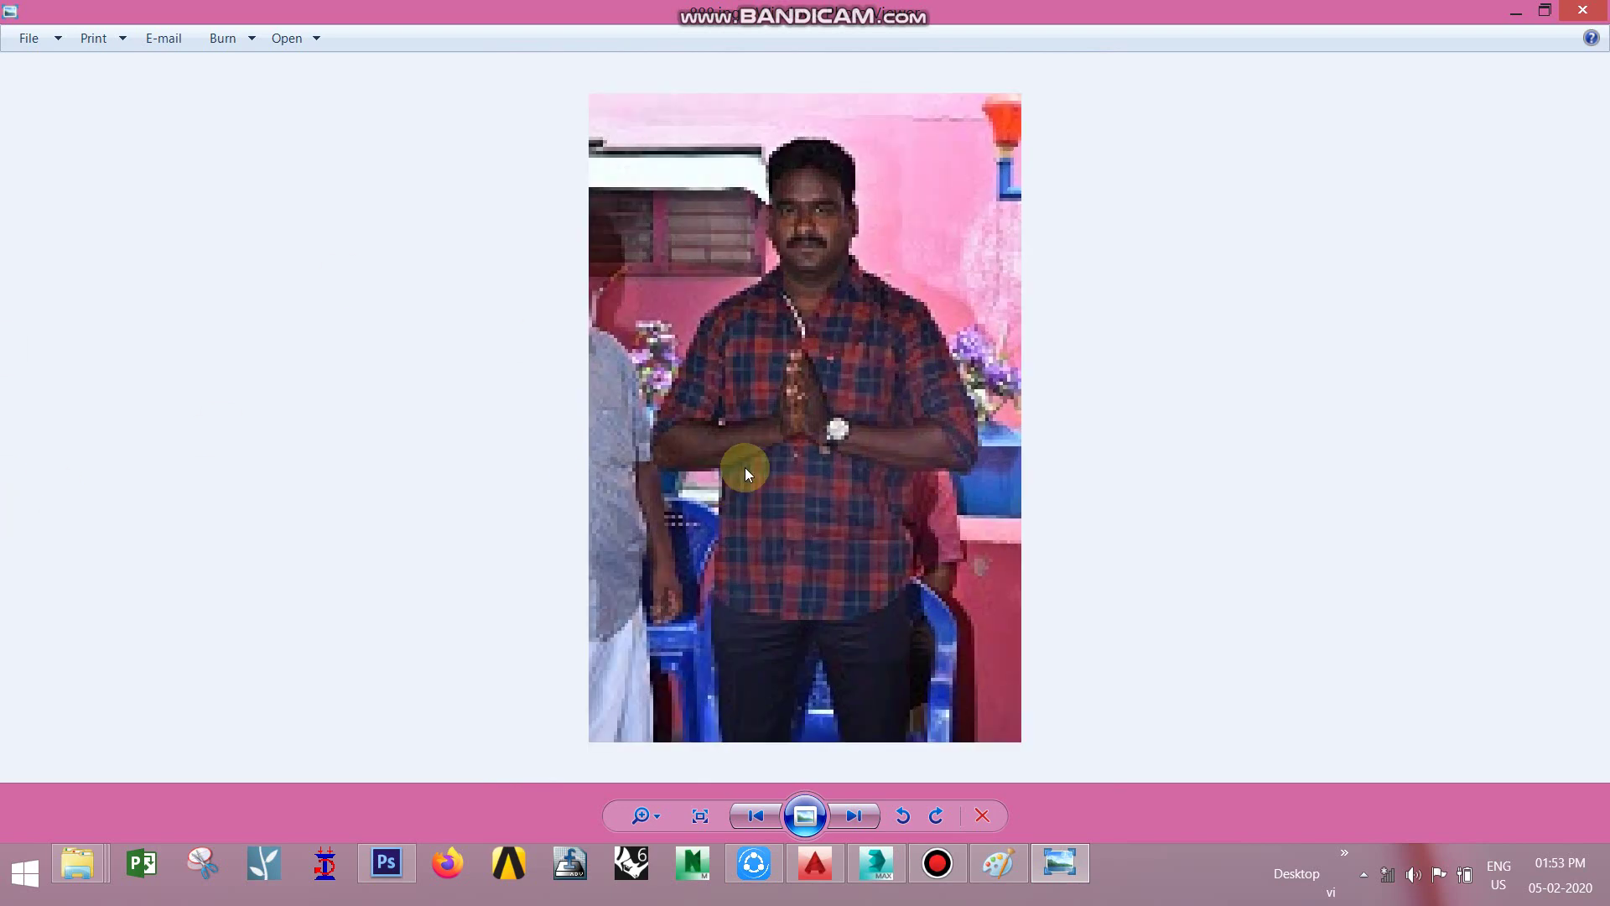
left_click(1583, 10)
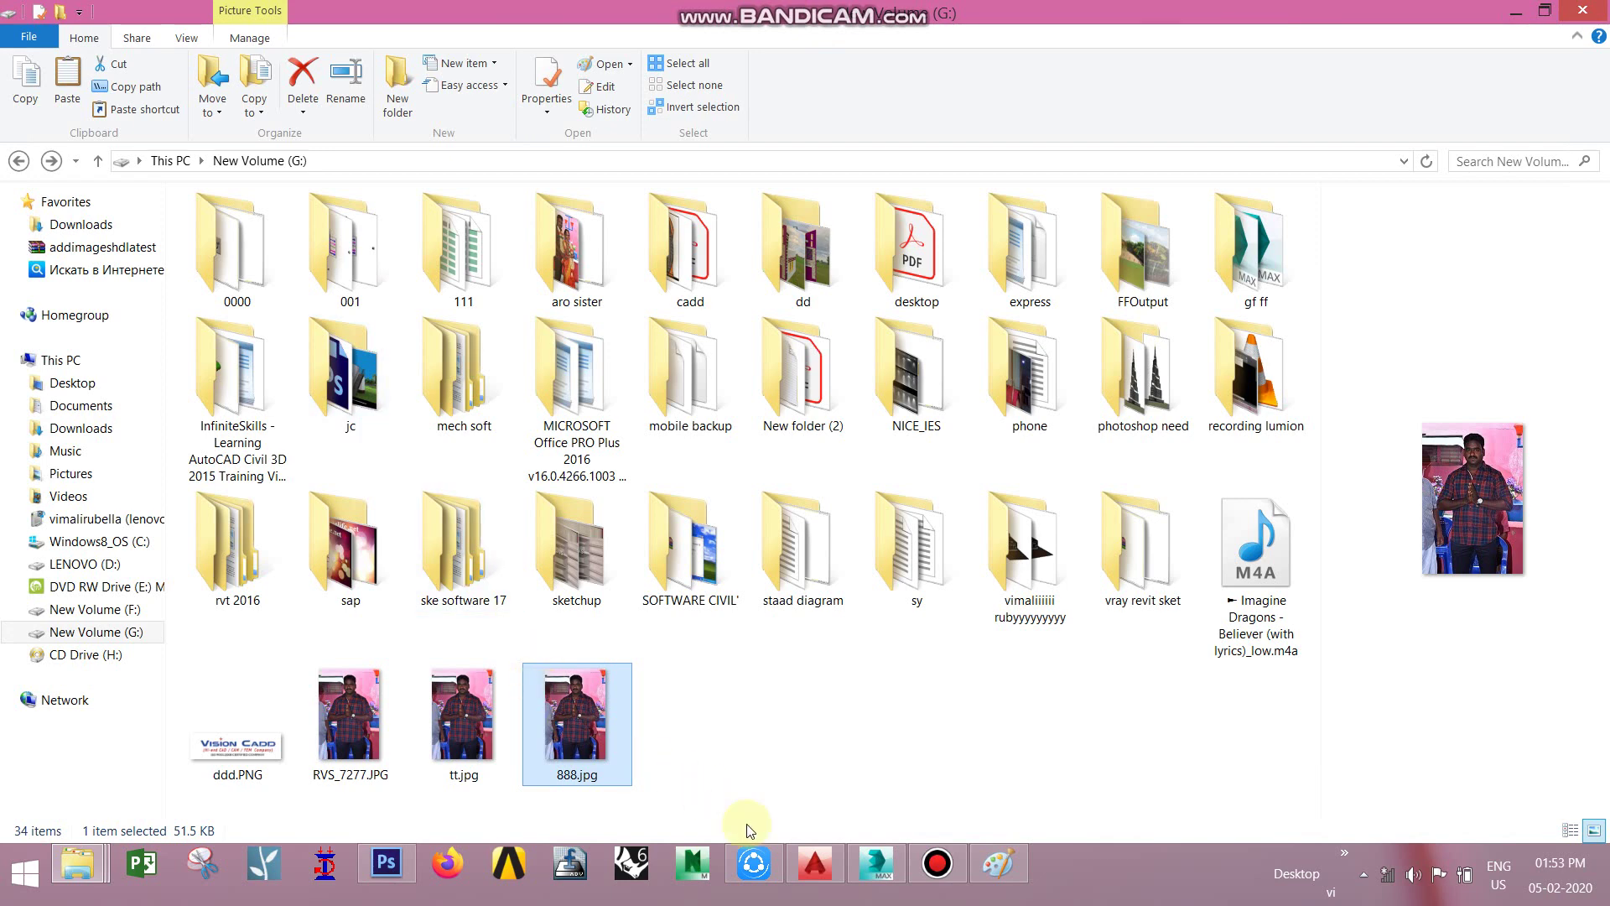
- Undo the shrink and crop the portrait to a 2377 × 2473 head-and-shoulders area
left_click(990, 865)
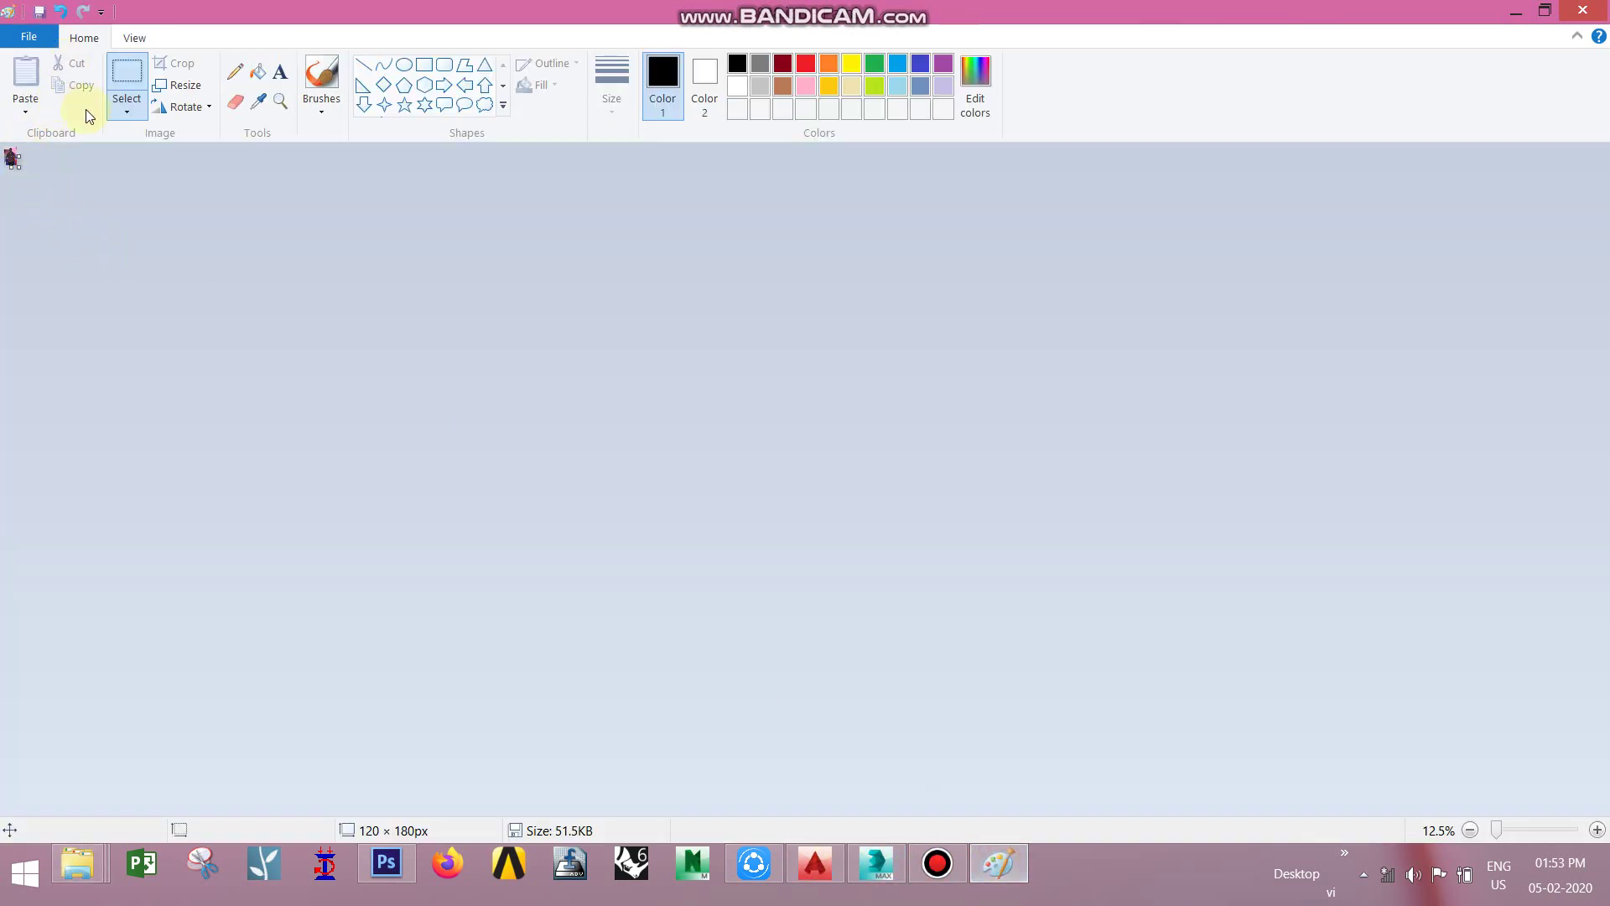
key("ctrl+z")
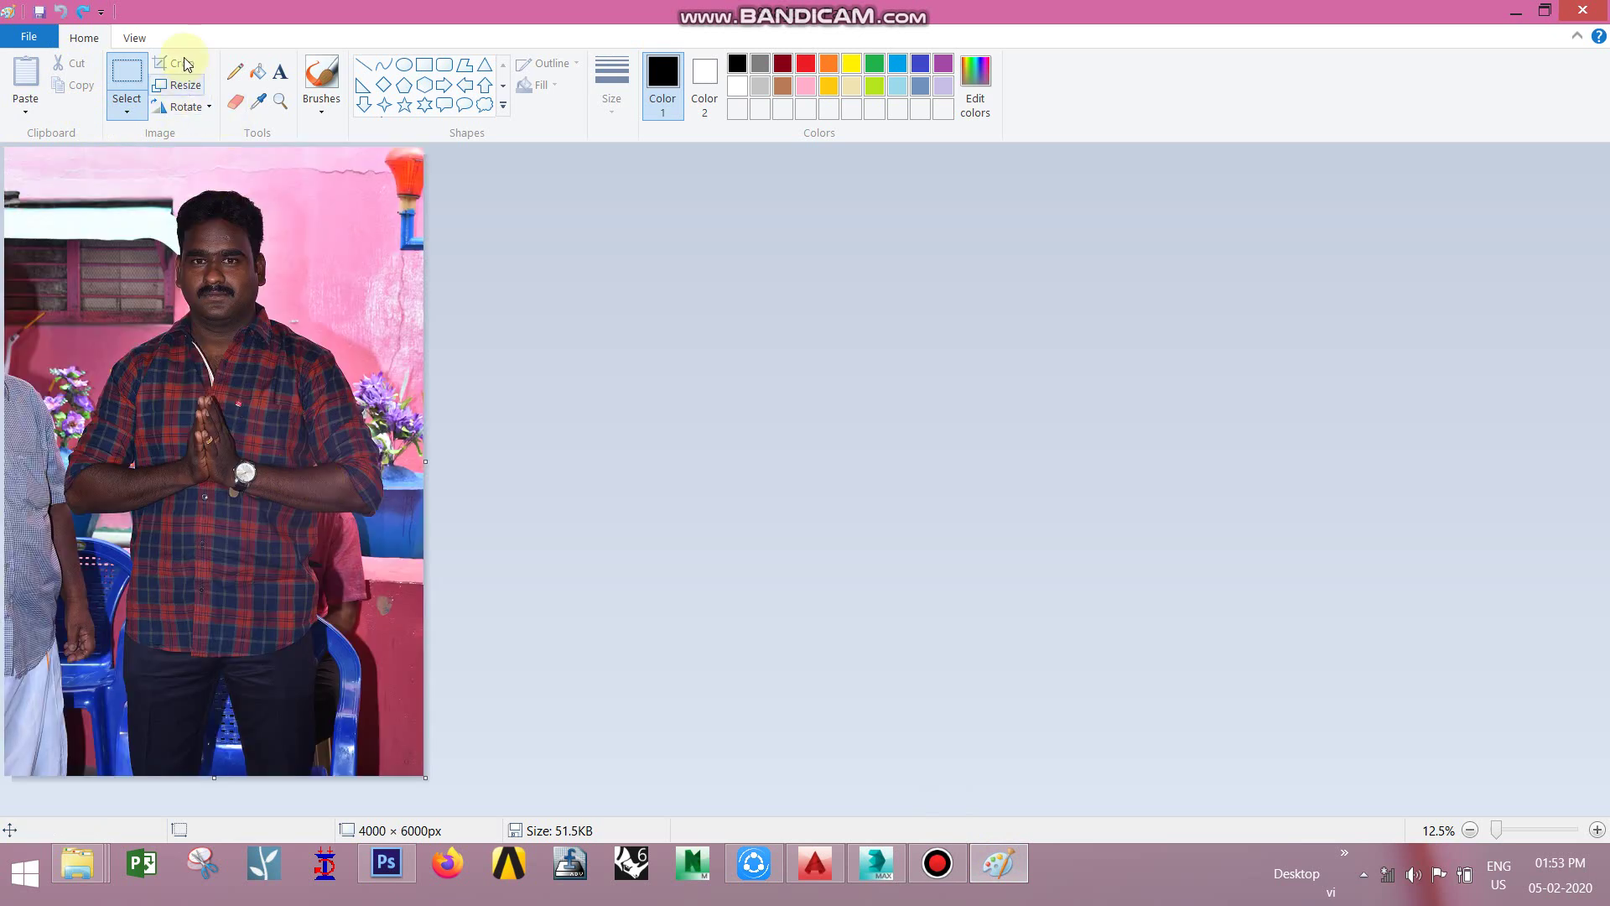
left_click_drag(108, 177, 358, 437)
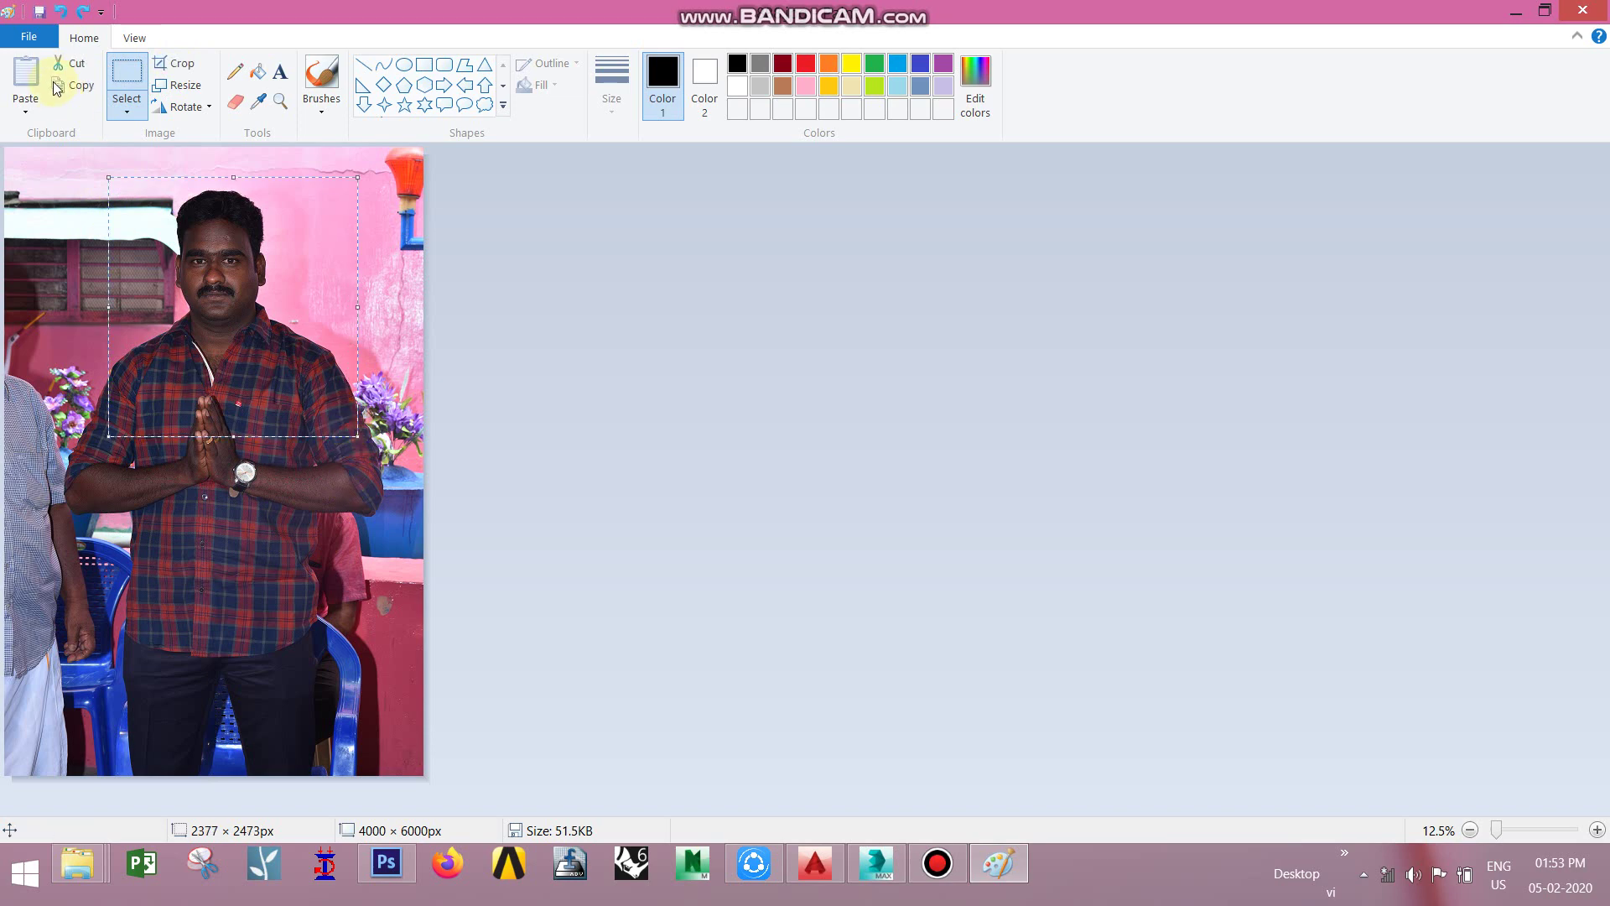
left_click(182, 67)
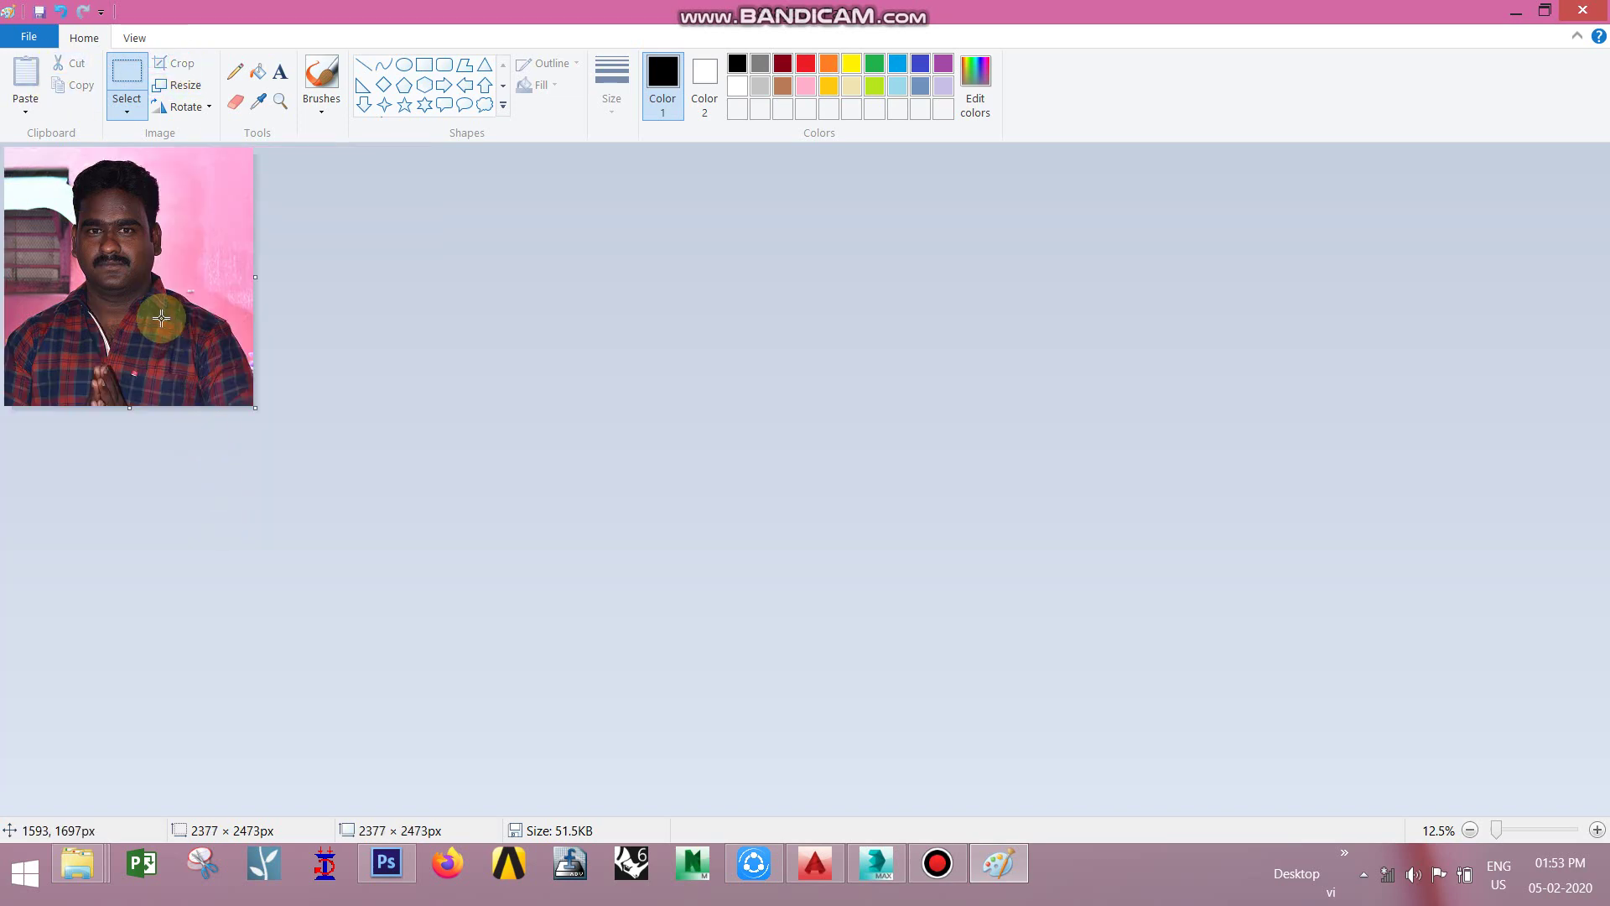
left_click(177, 85)
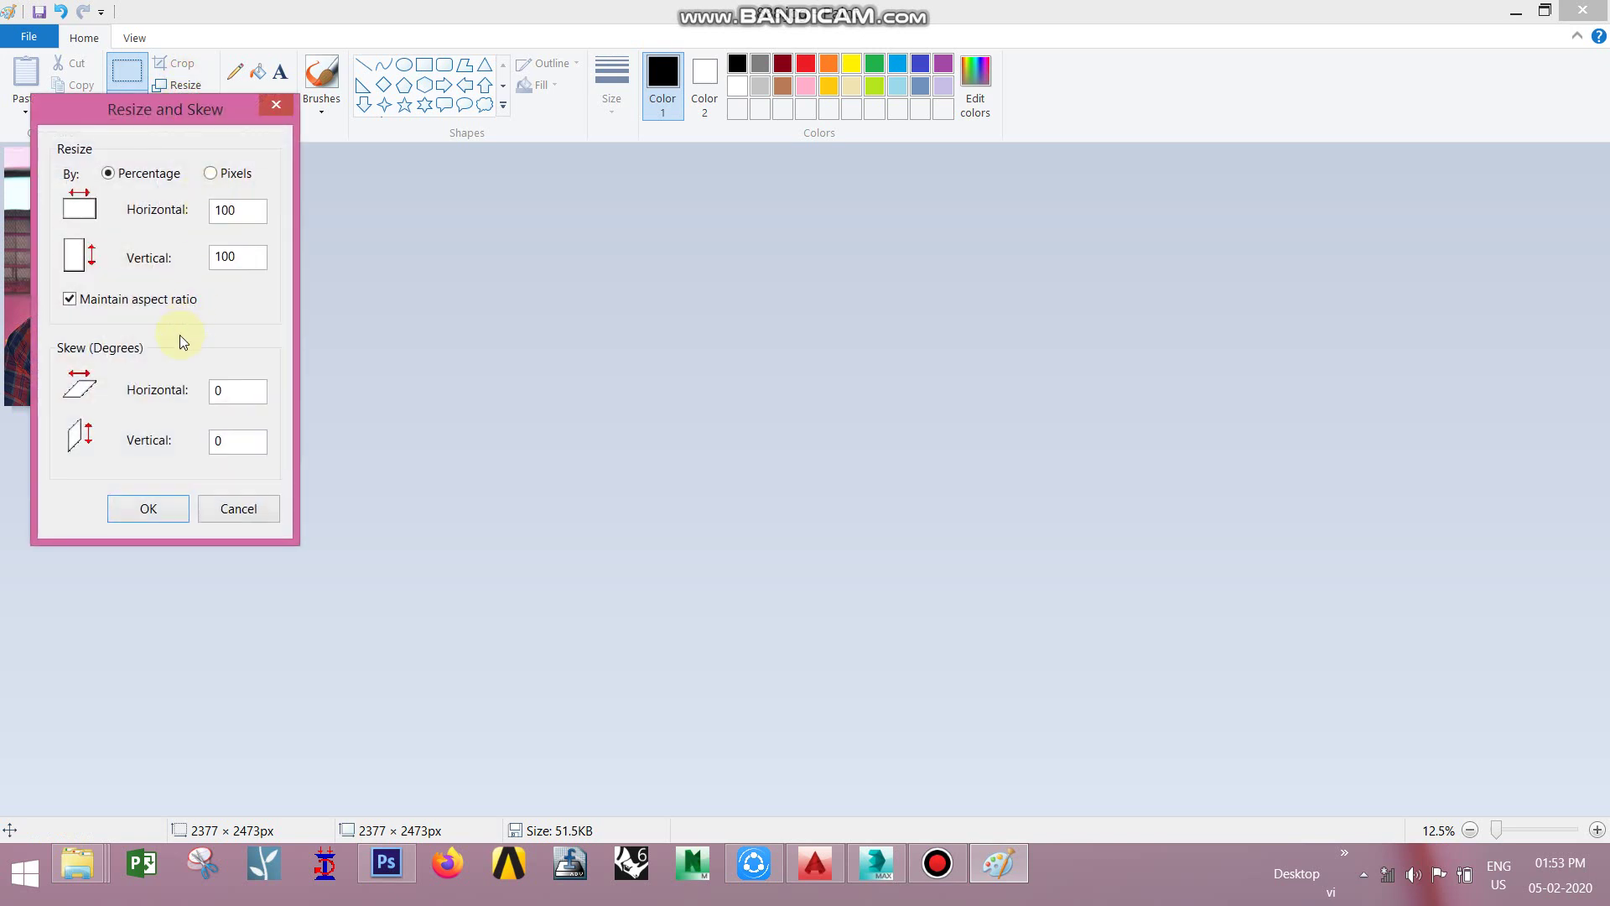
- Resize the cropped portrait in pixels to 500 × 520
left_click(210, 173)
double_click(252, 210)
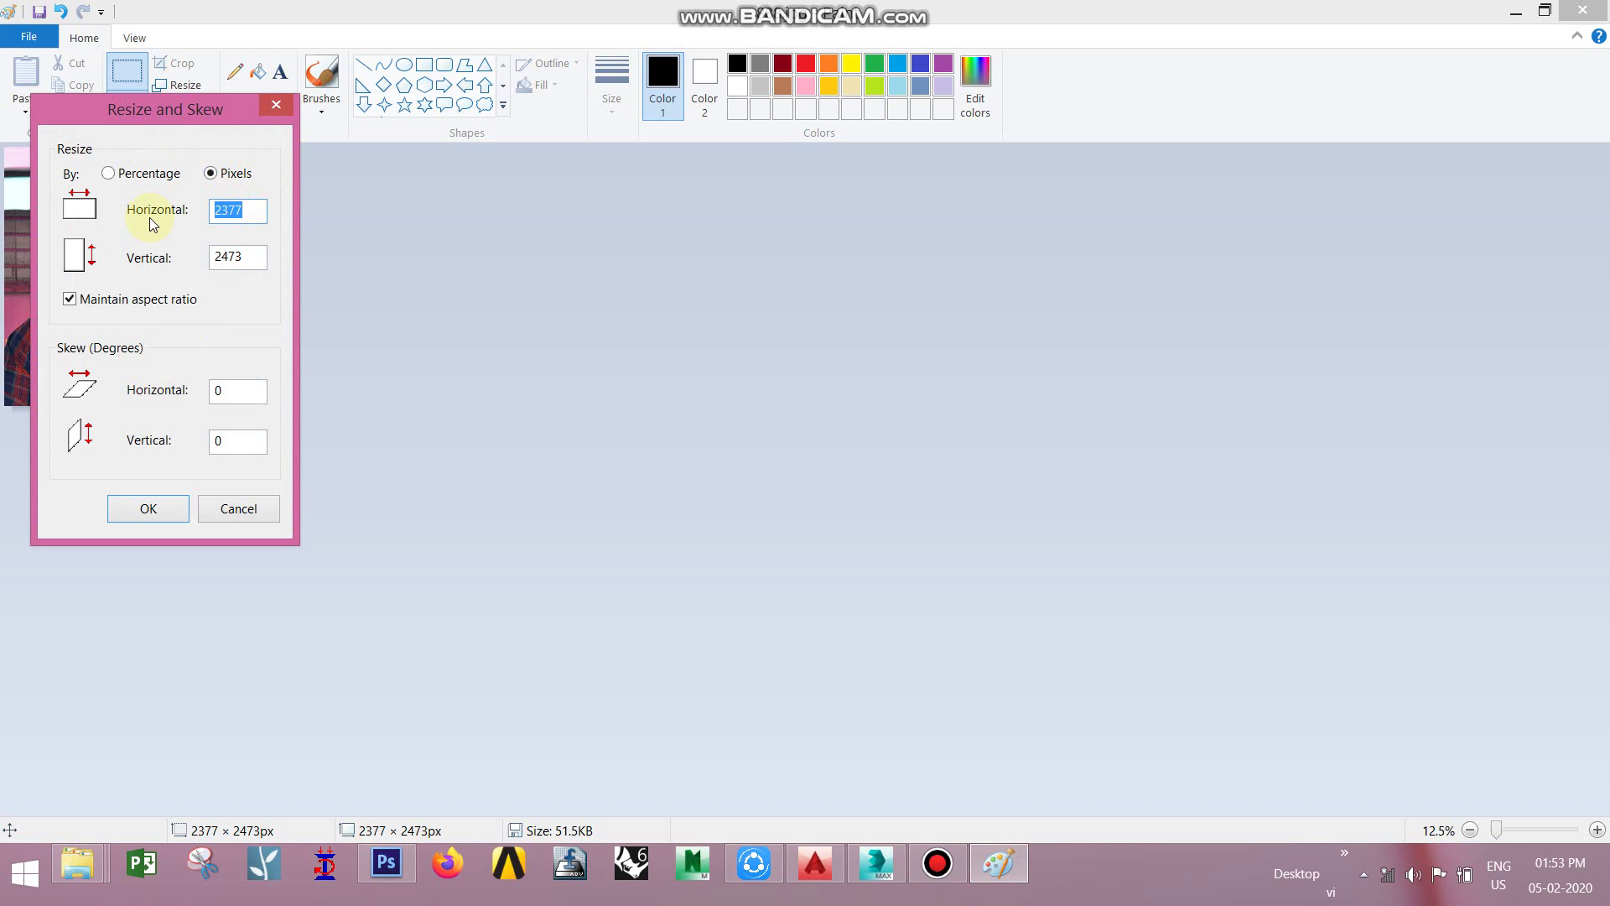
type("500")
double_click(251, 253)
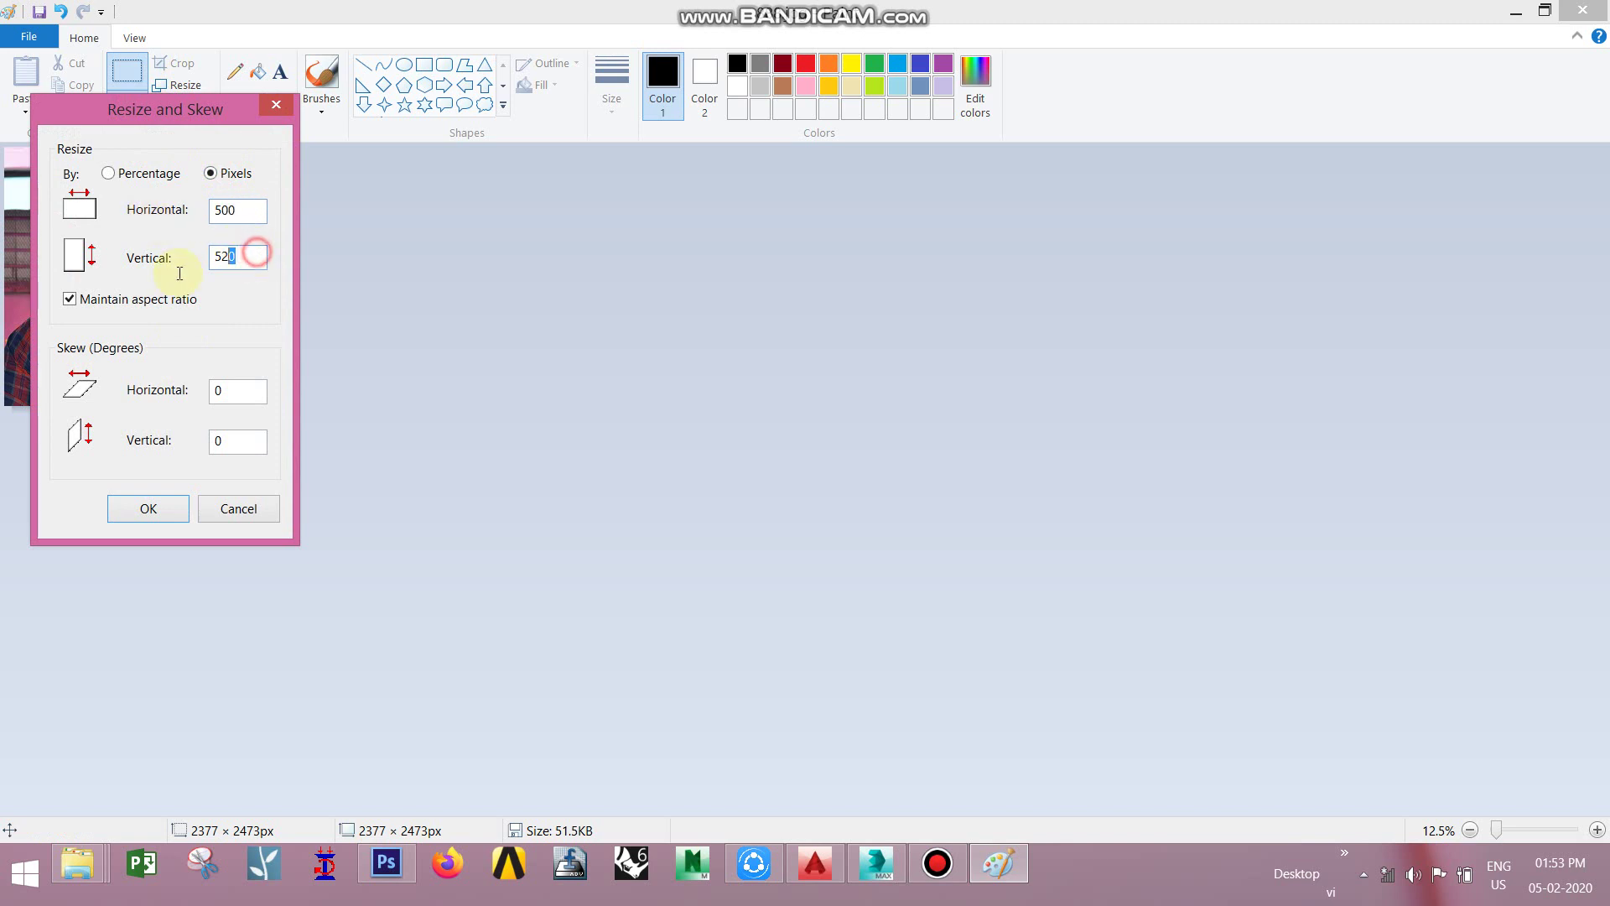
left_click(144, 508)
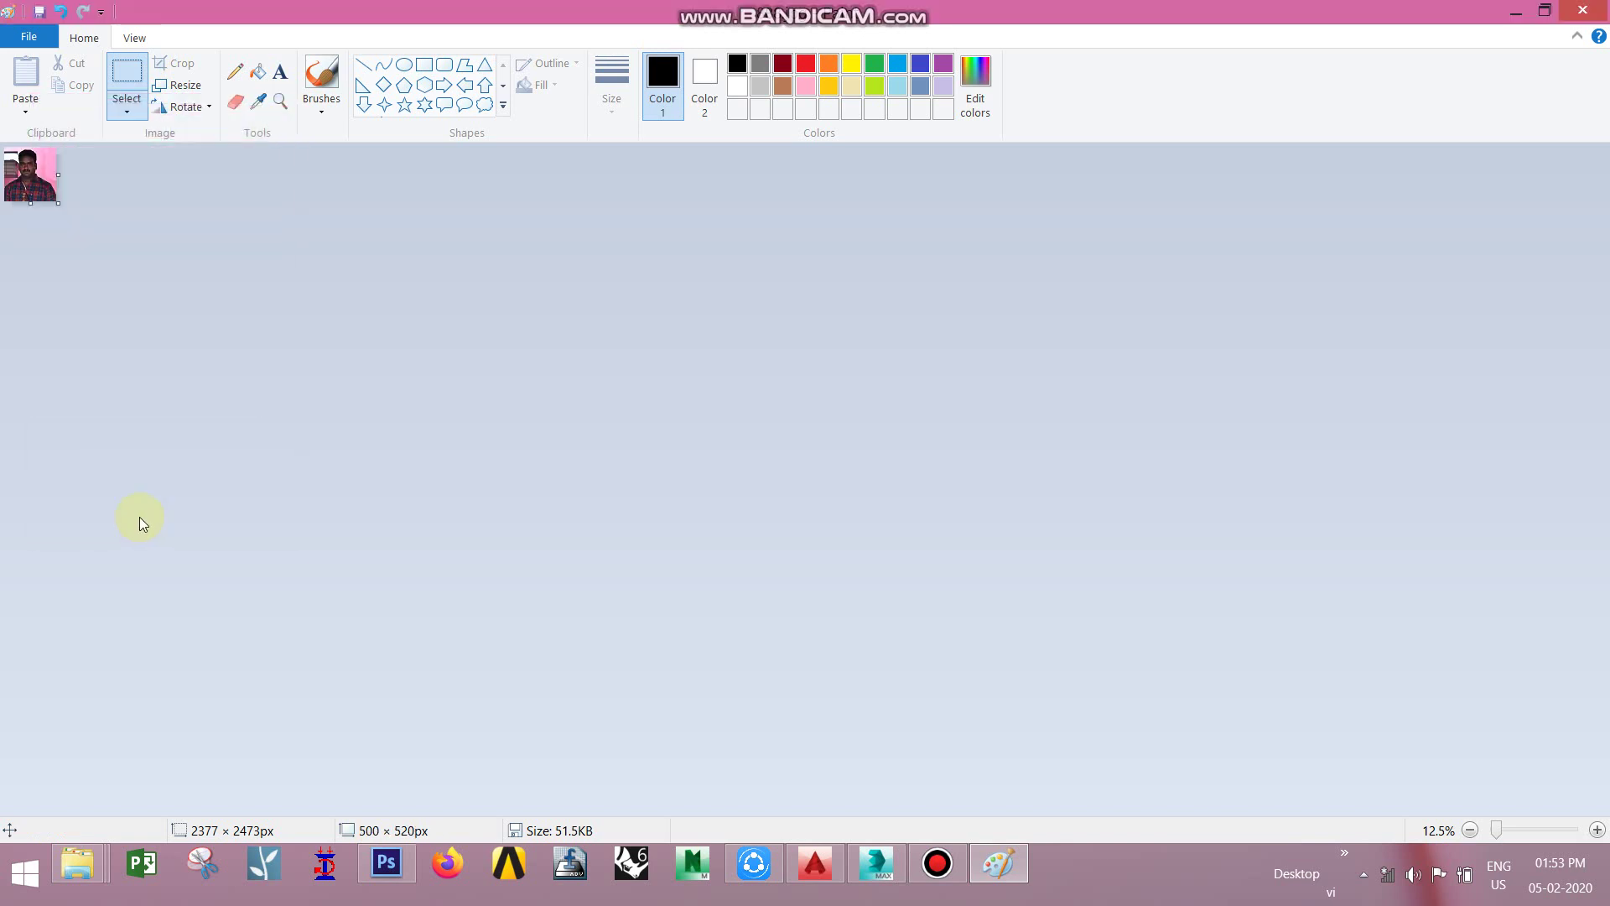
- Save the portrait as the JPEG rdff on New Volume (G:)
left_click(34, 37)
left_click(85, 205)
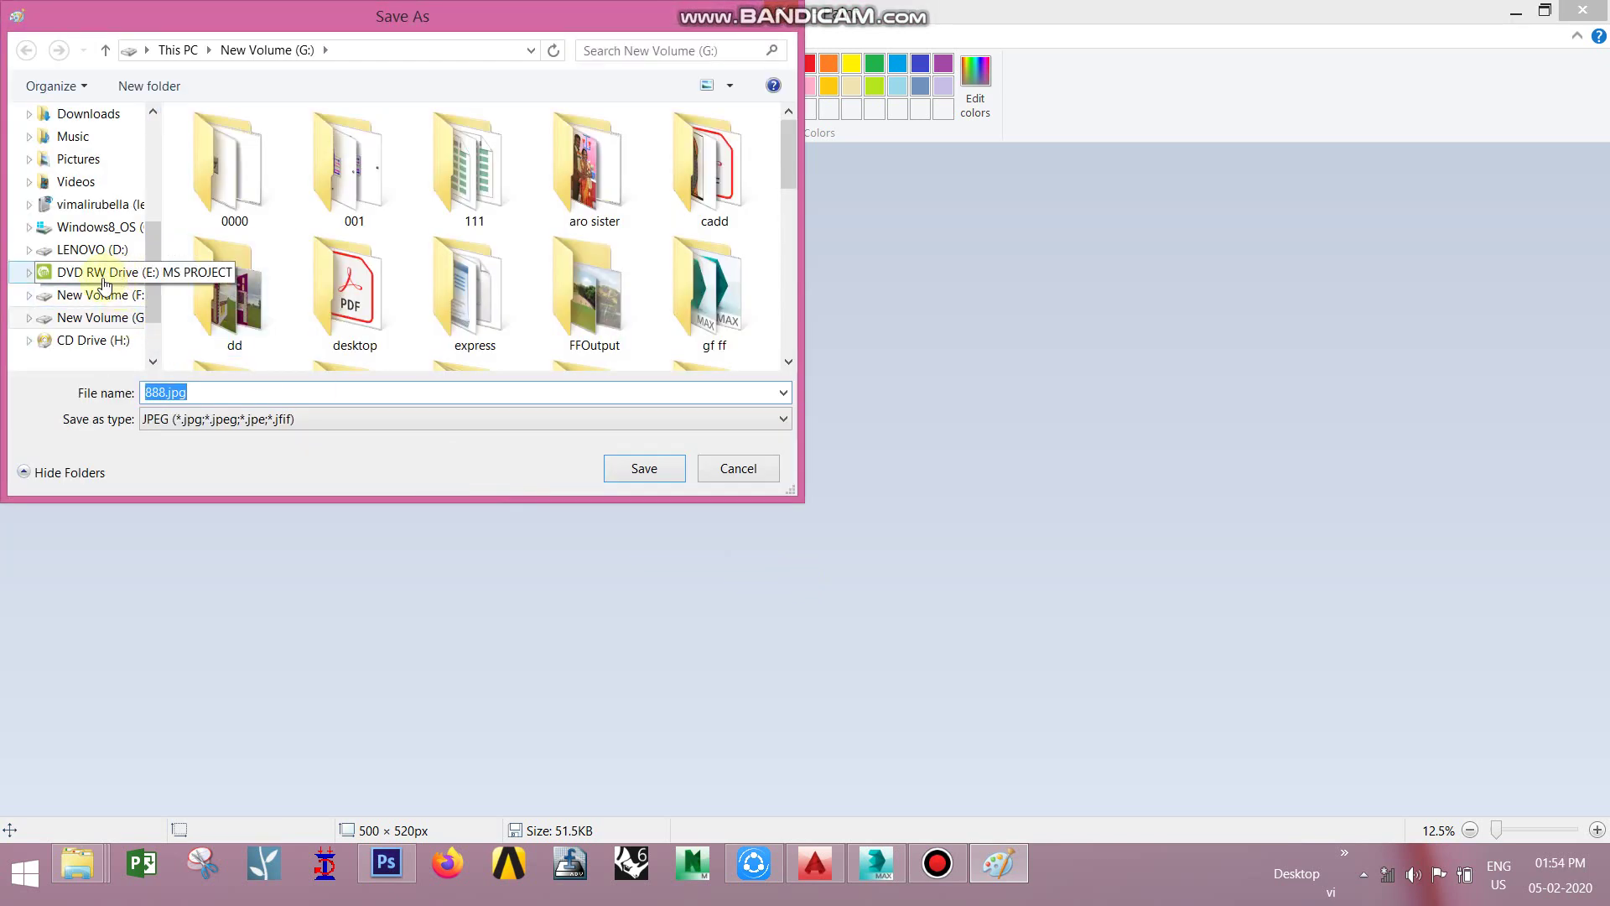
left_click(90, 317)
type("rdff")
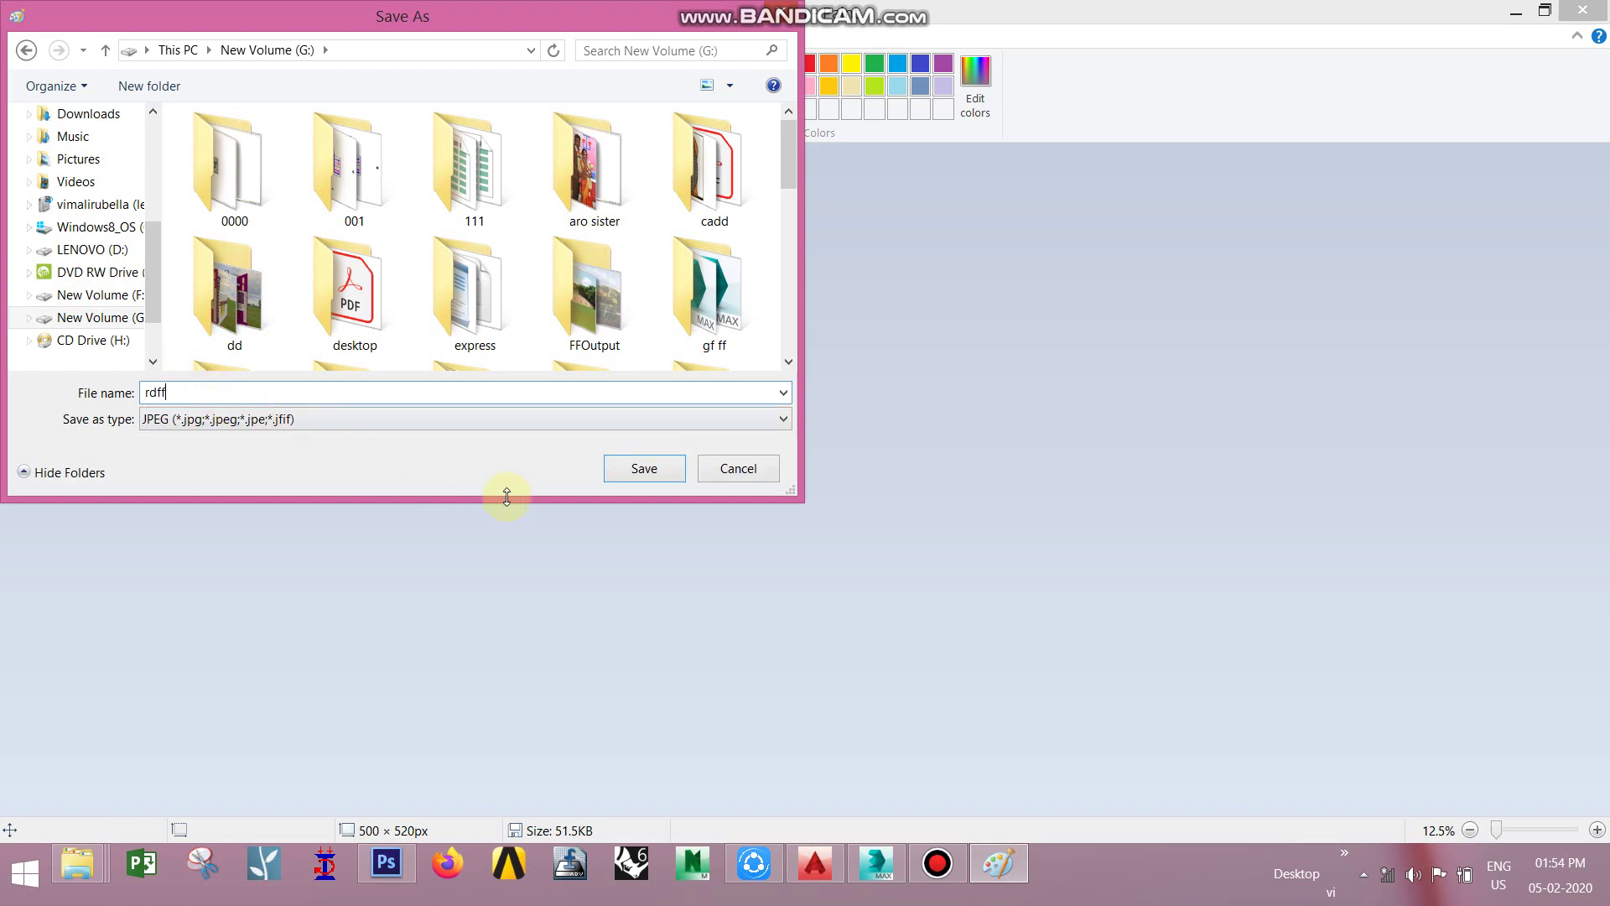
left_click(633, 473)
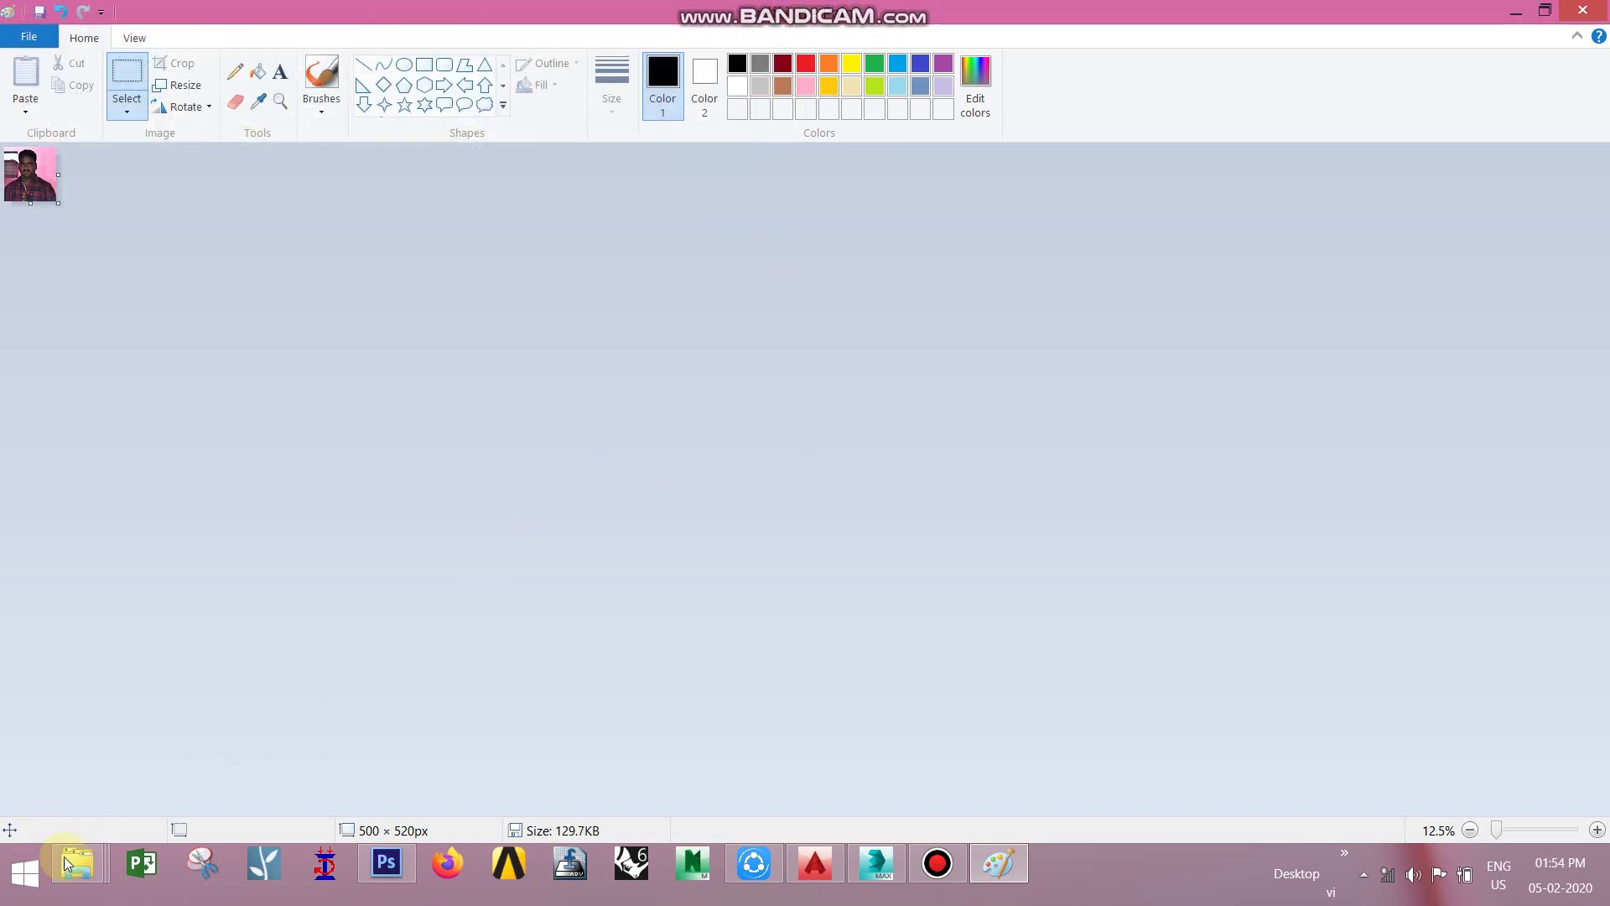
- Check rdff.jpg's properties on New Volume (G:) and confirm it is 129 KB
mouse_move(77, 863)
left_click(442, 768)
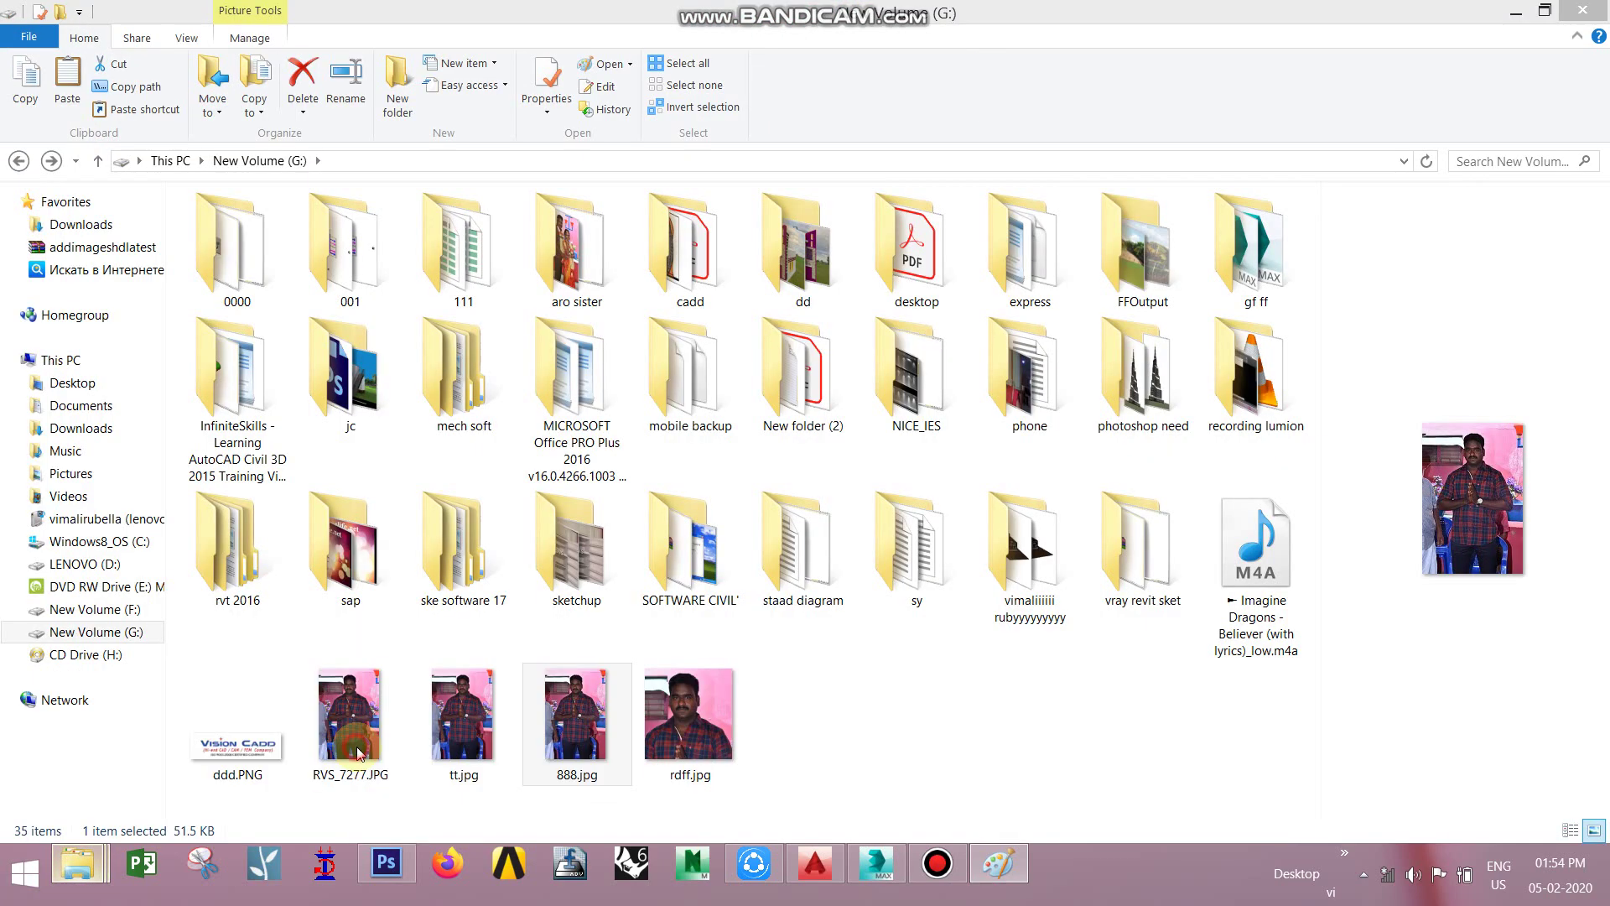
left_click(736, 744)
right_click(709, 726)
left_click(746, 707)
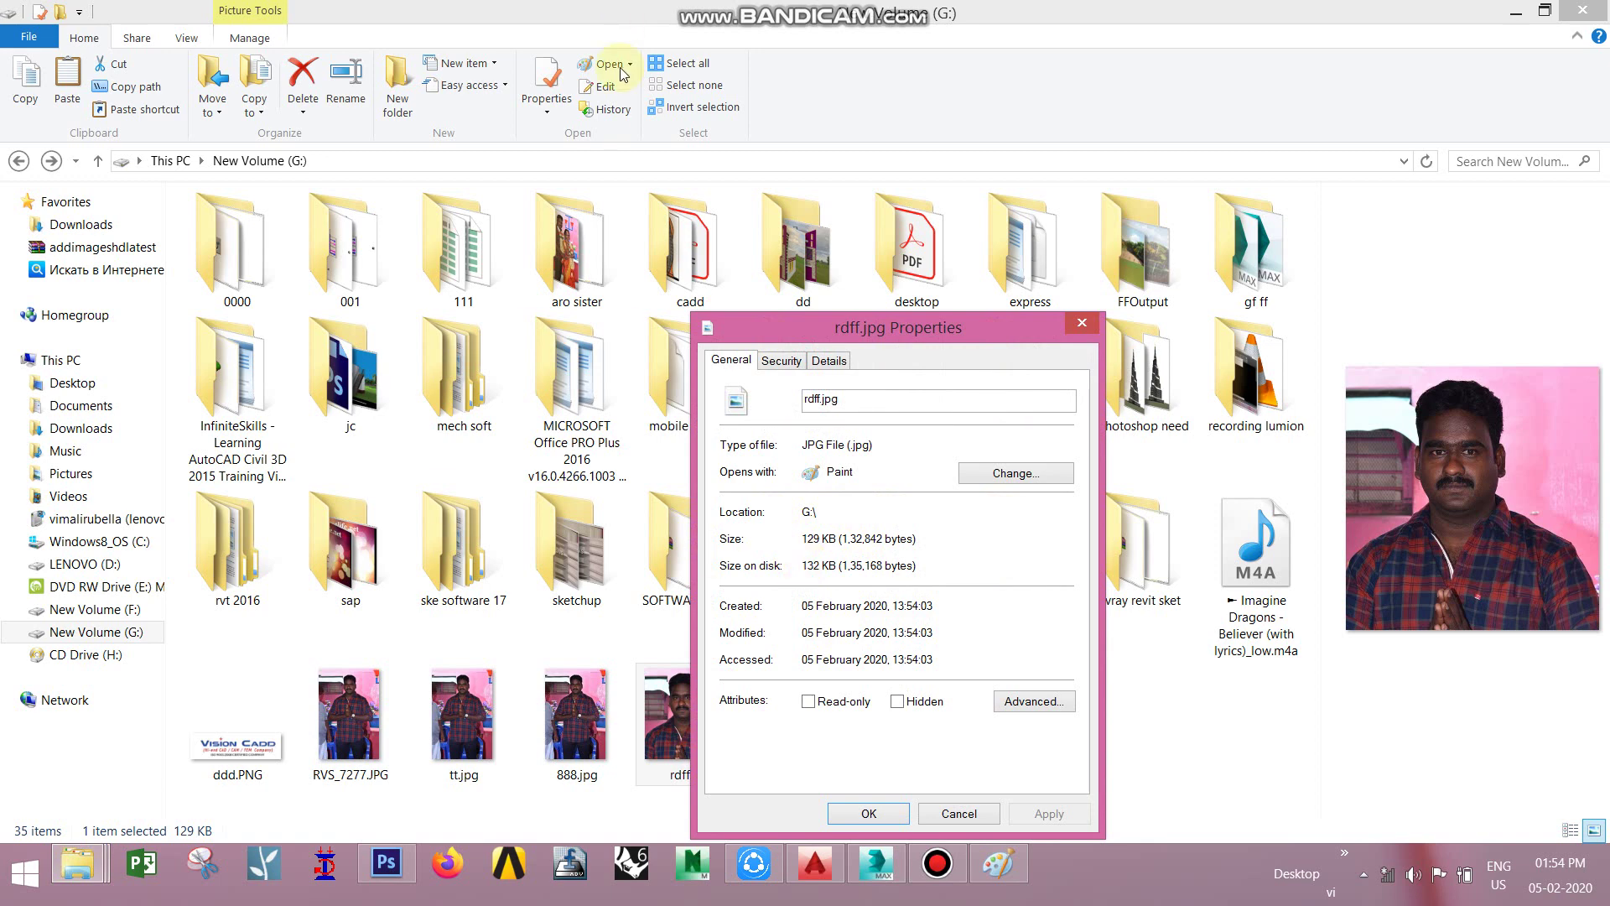
left_click(1082, 323)
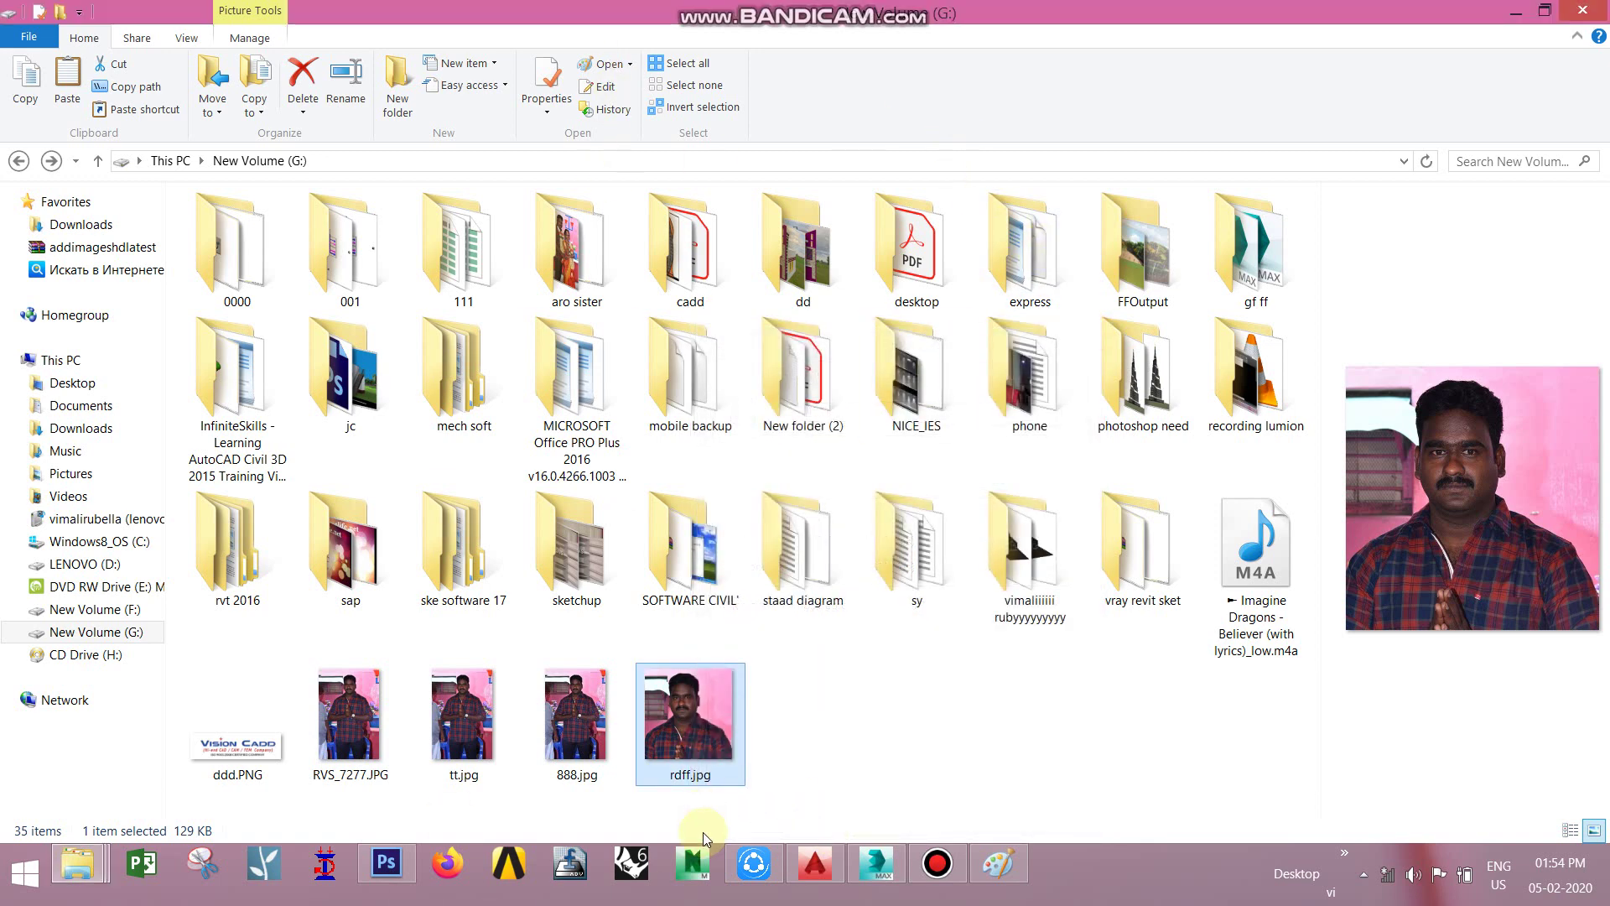
- Open the original RVS_7277.JPG from New Volume (G:) in Photoshop
left_click(407, 864)
left_click(47, 11)
left_click(71, 53)
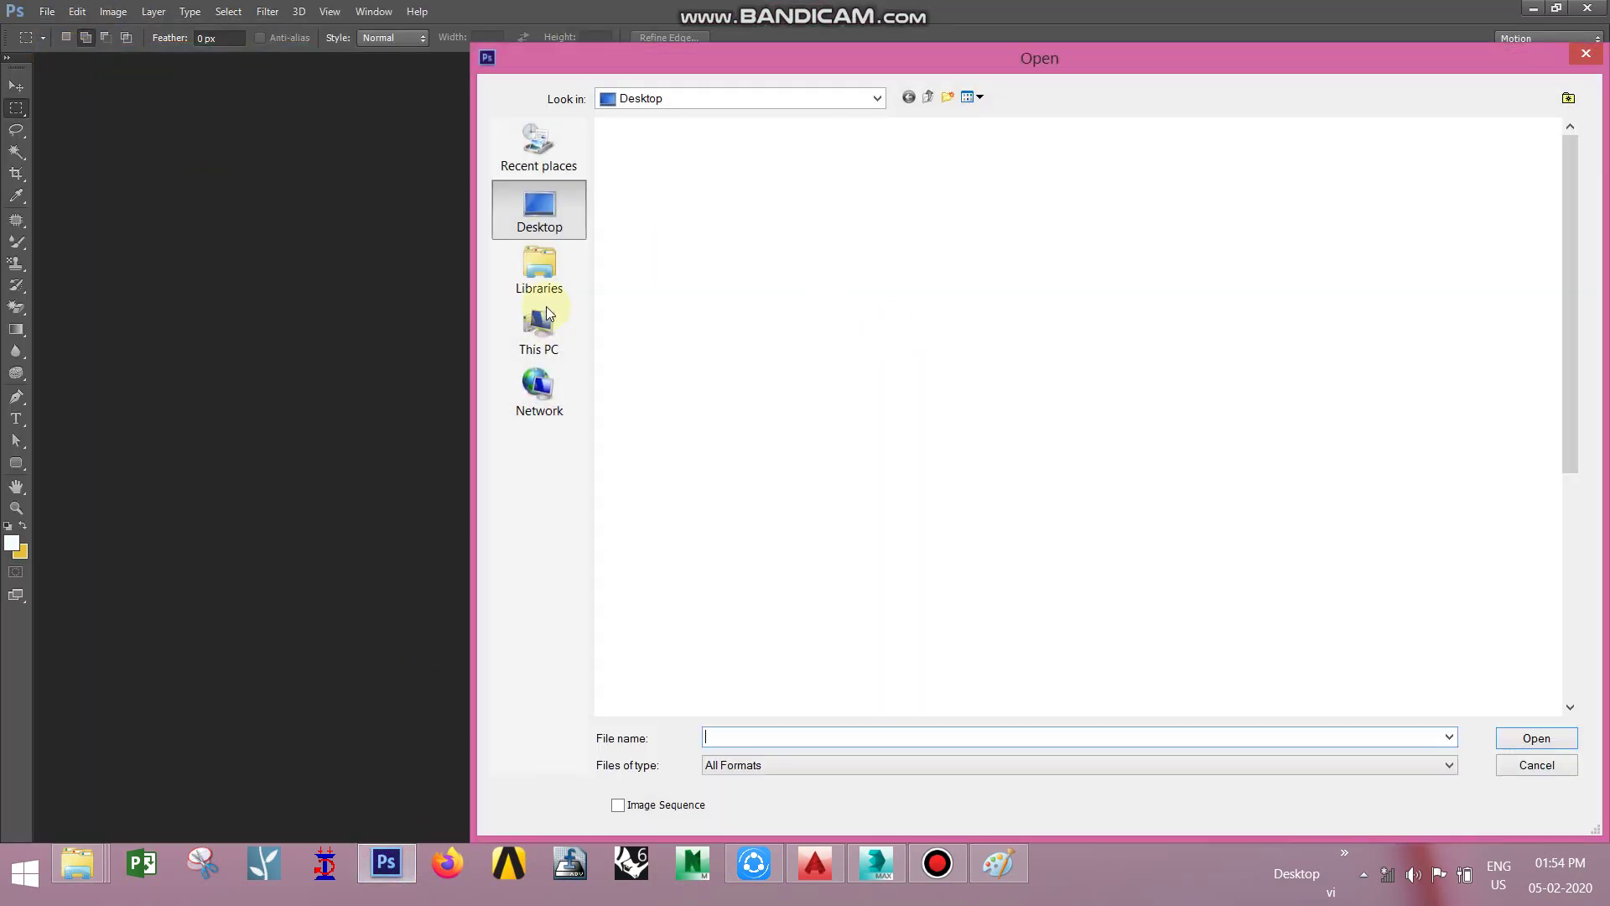
left_click(545, 319)
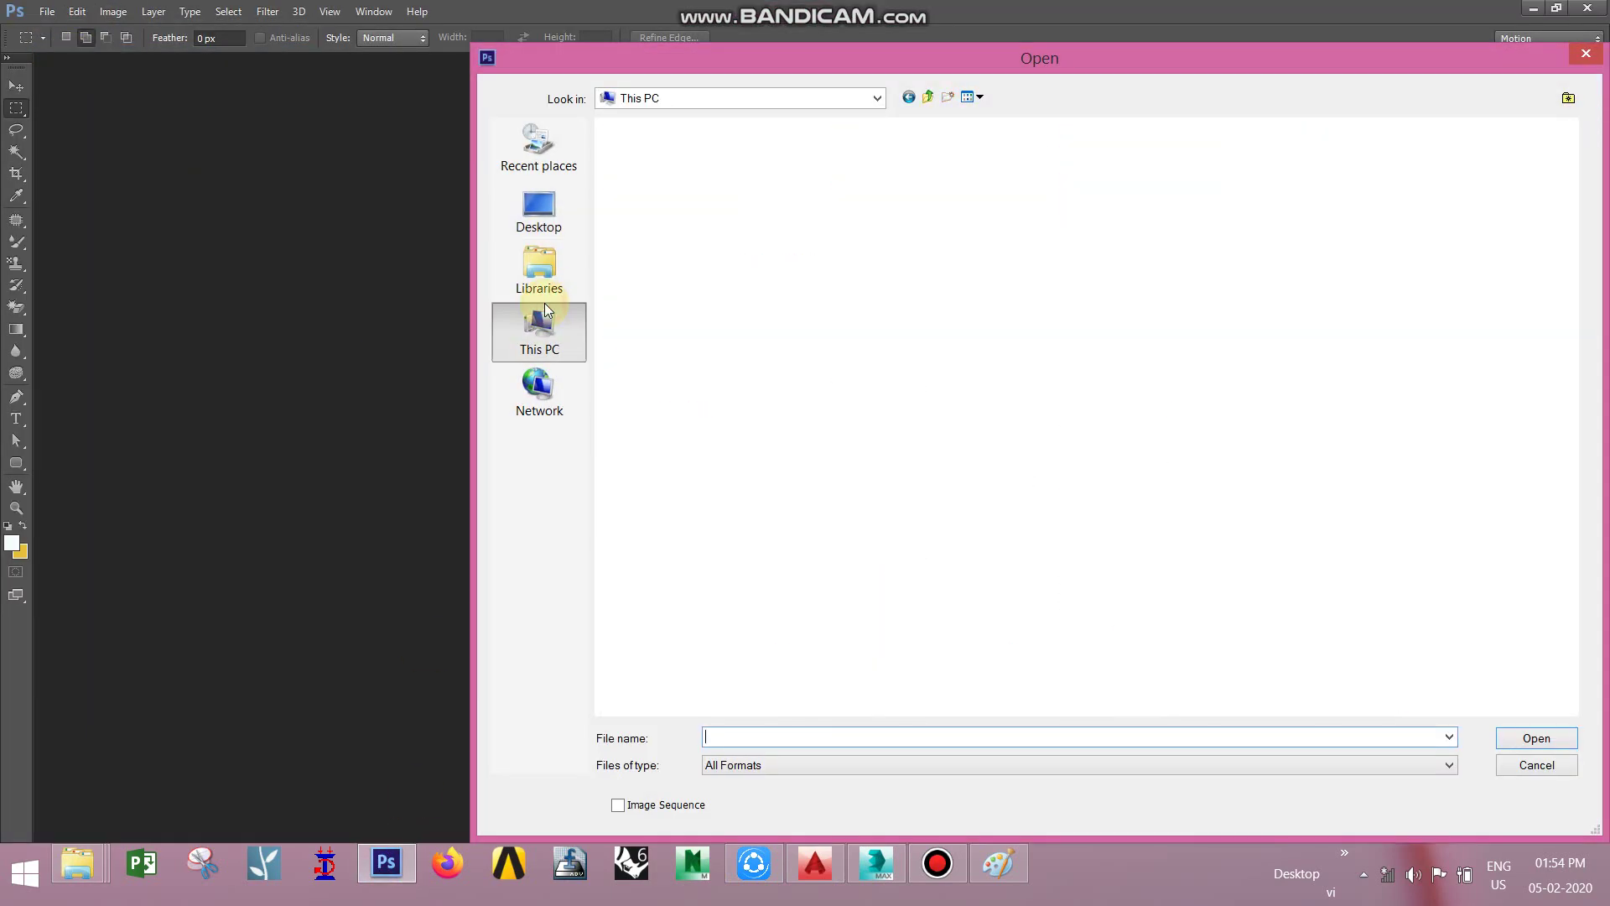
left_click(738, 377)
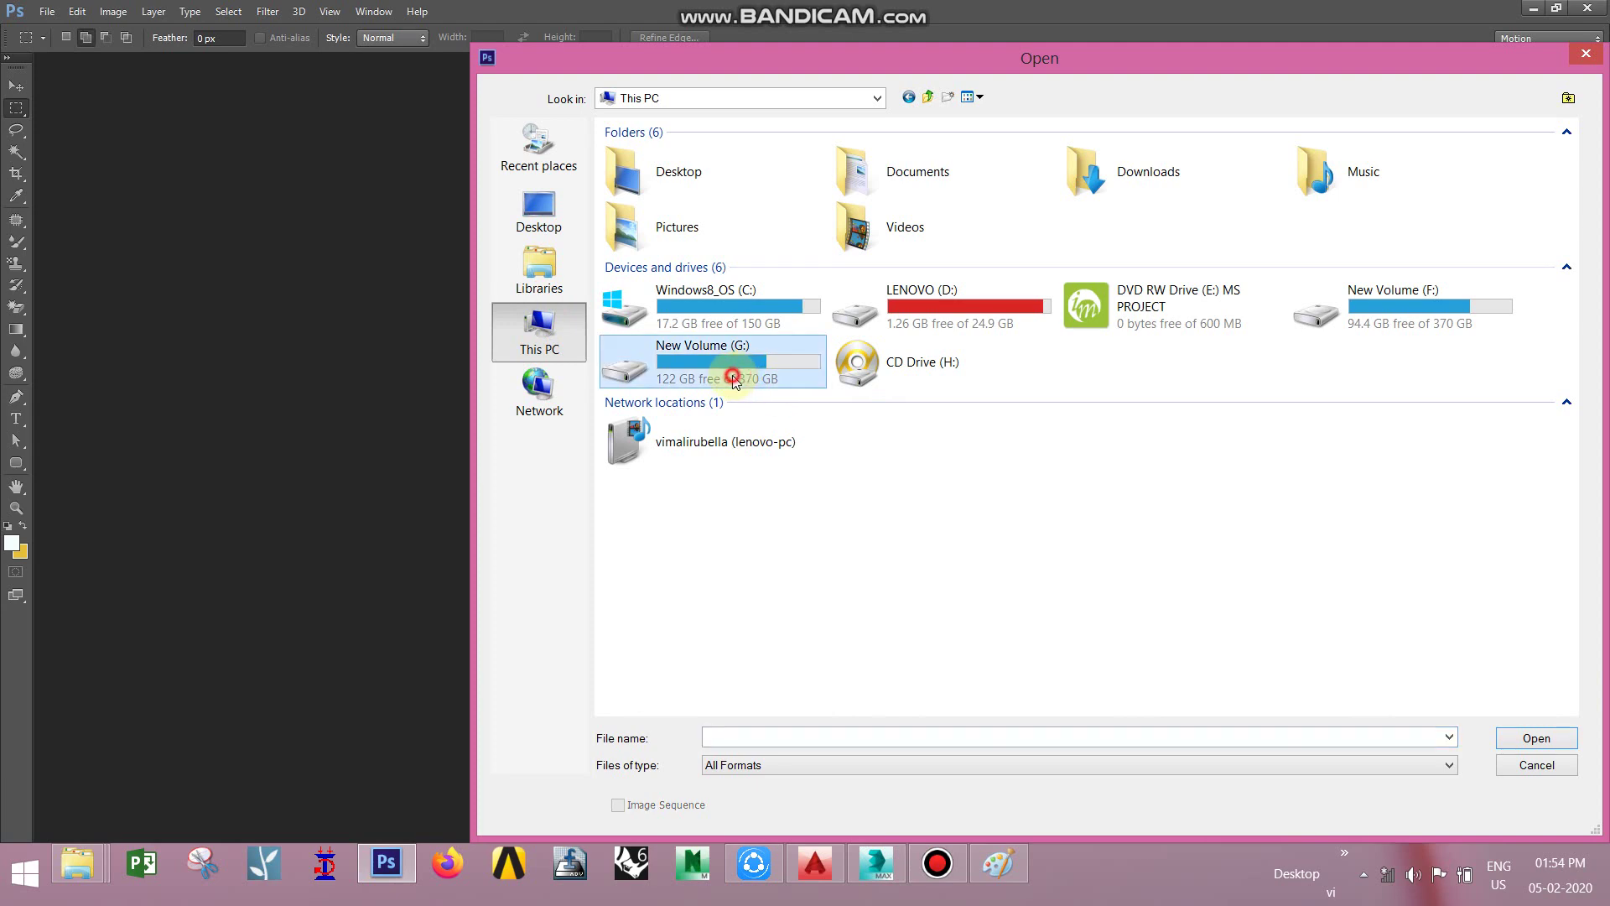
double_click(733, 379)
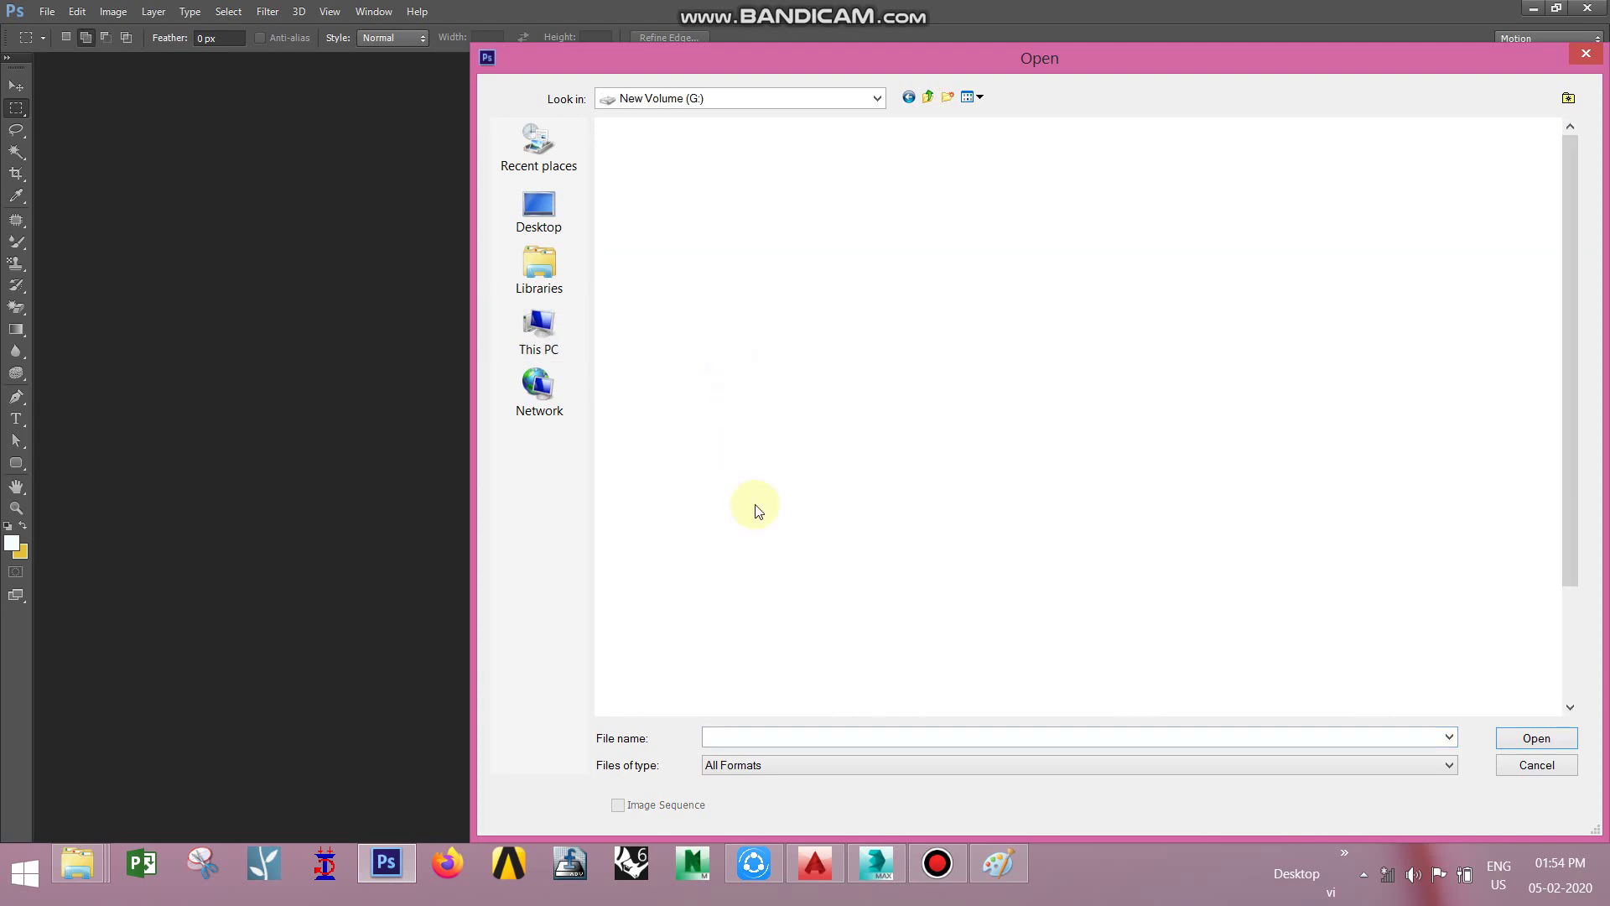
left_click(1289, 522)
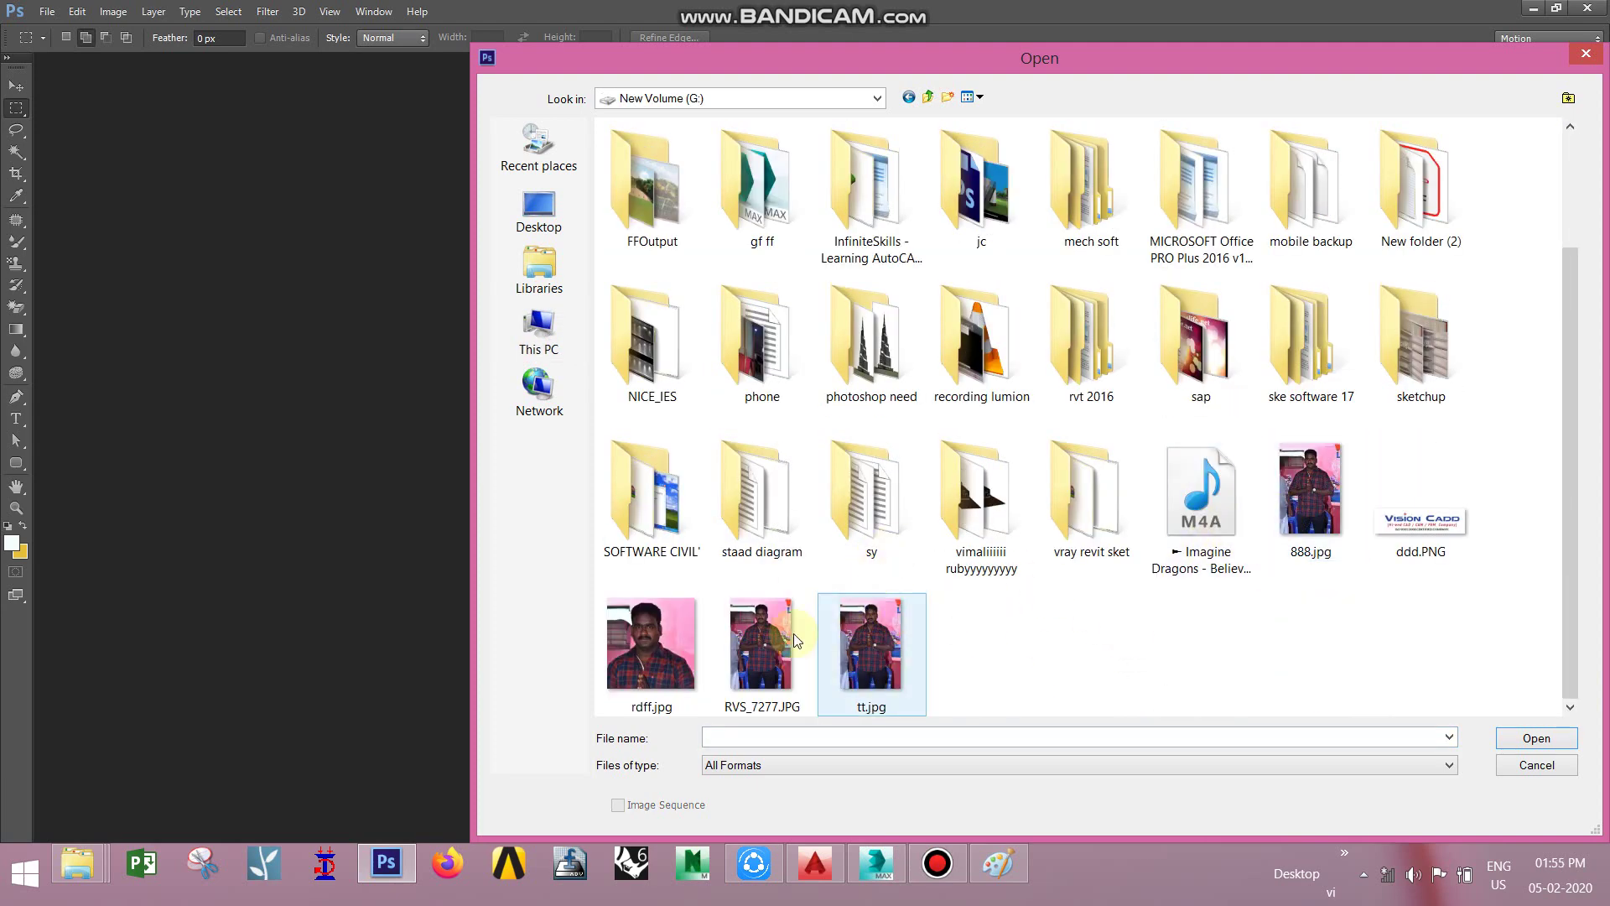
left_click(1296, 506)
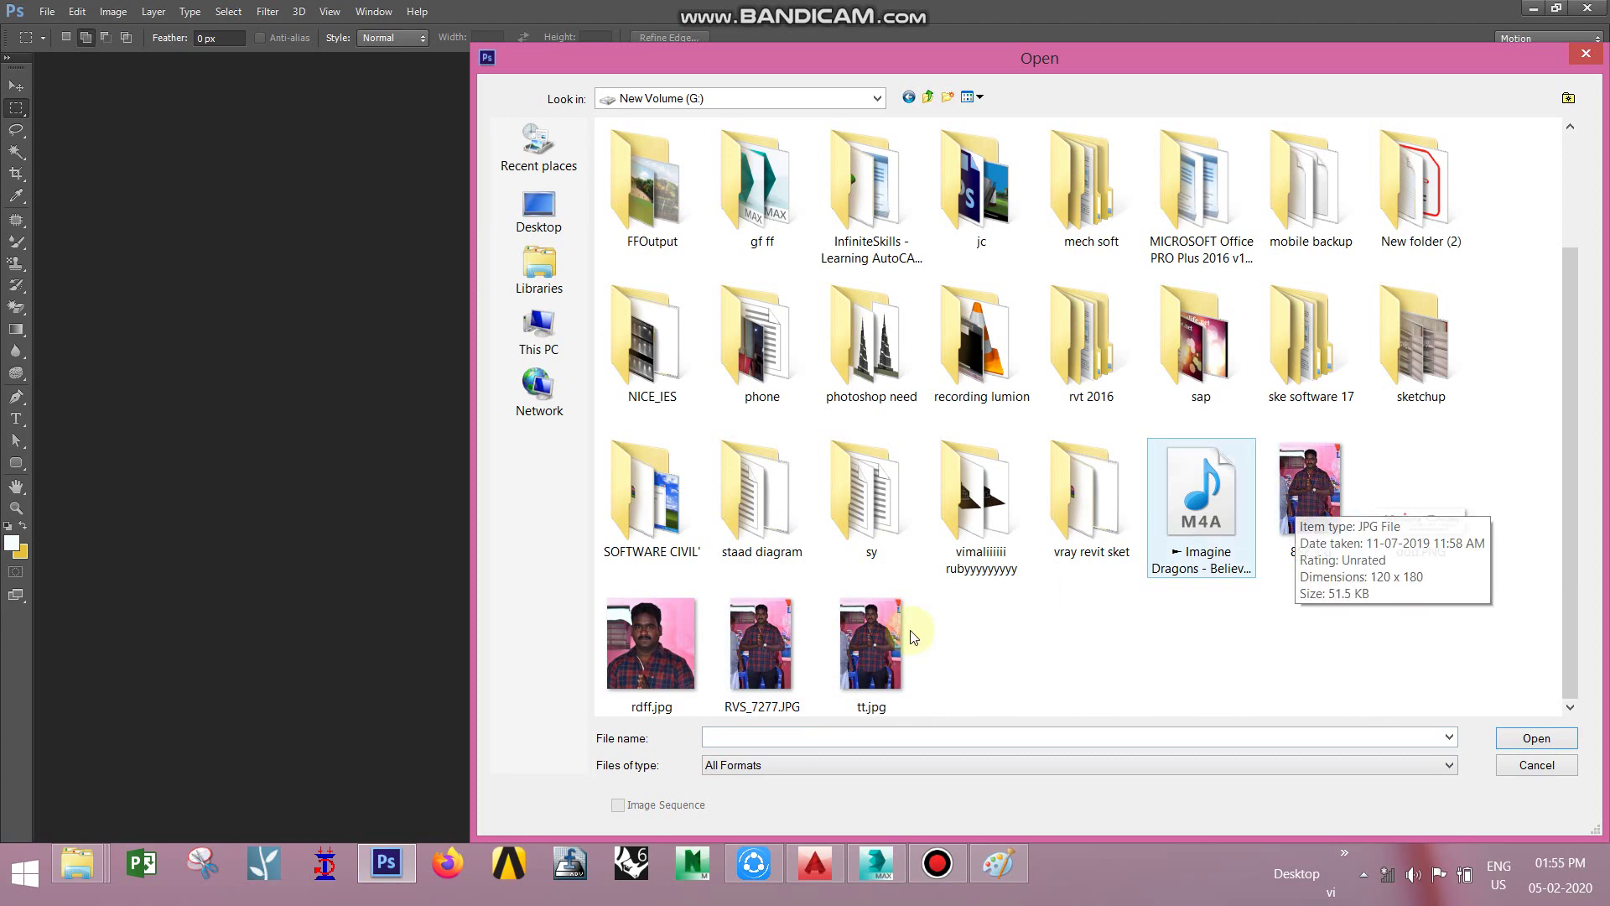
left_click(759, 646)
left_click(1521, 738)
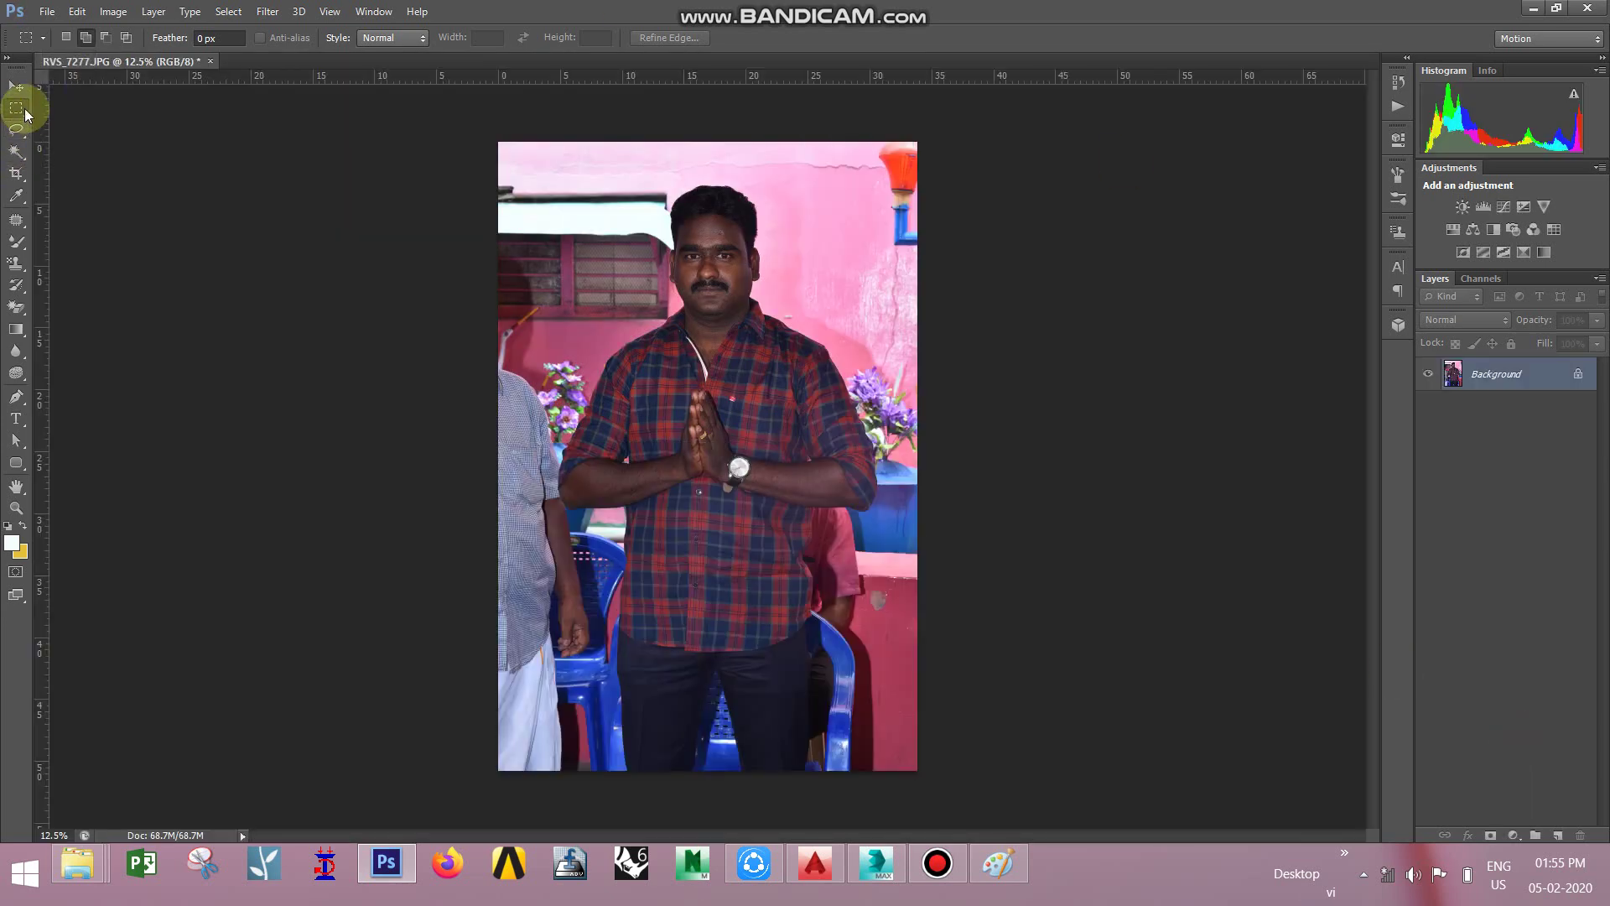
- Crop the photo to frame the man's head and shoulders
left_click(16, 172)
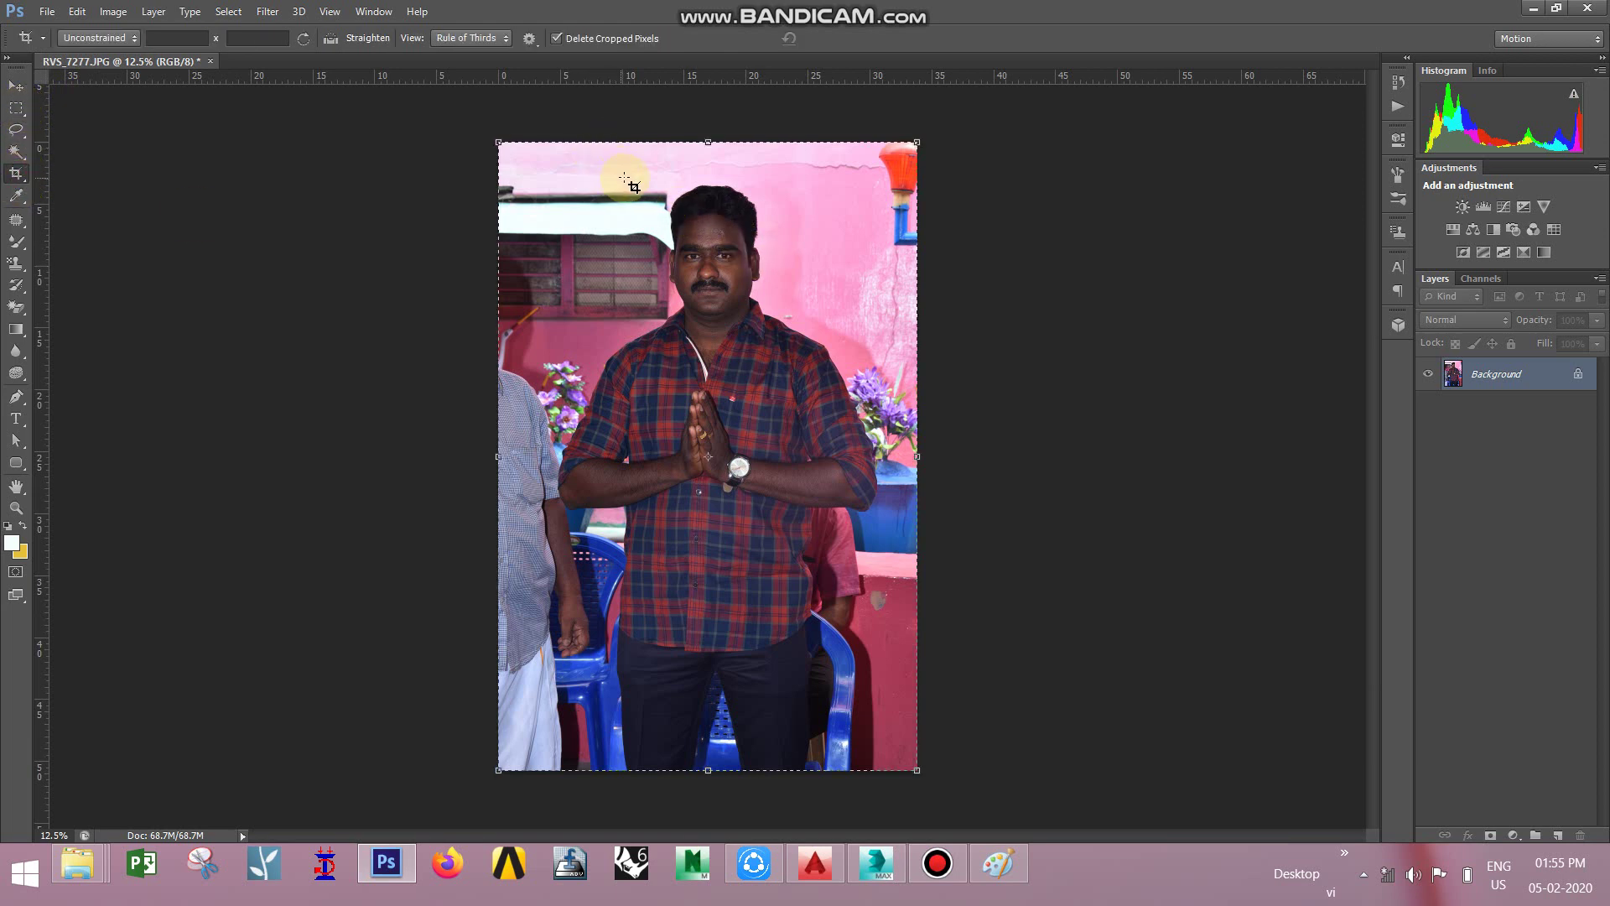
left_click_drag(624, 177, 825, 402)
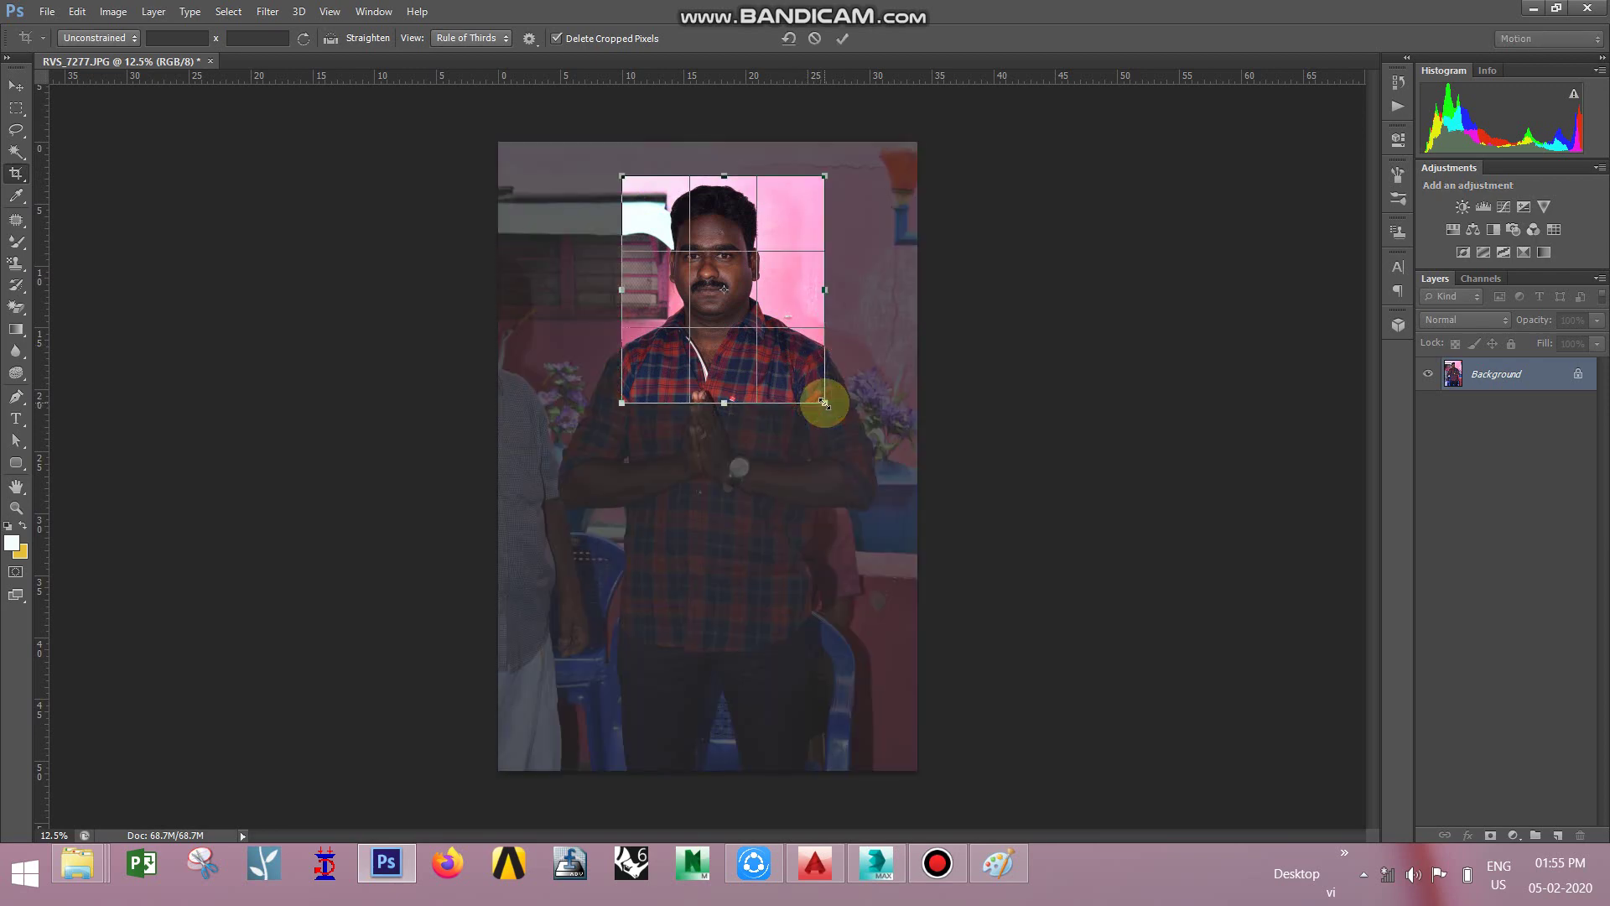
key("Return")
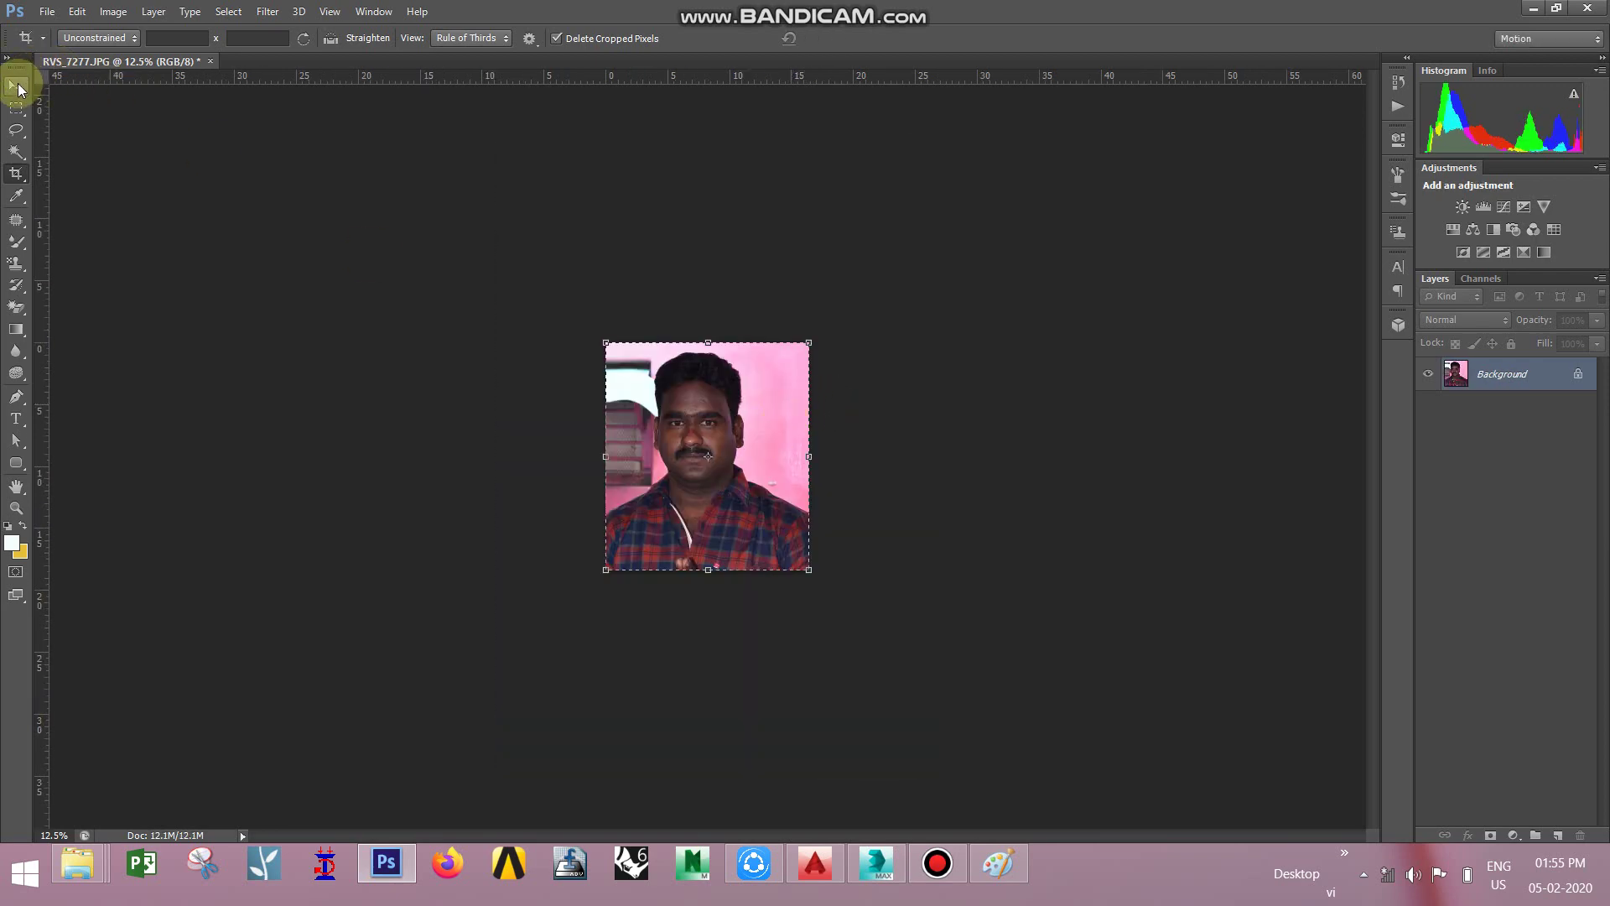
- Try moving the cropped image with the Move tool and dismiss the locked-layer error
left_click(17, 86)
left_click(713, 513)
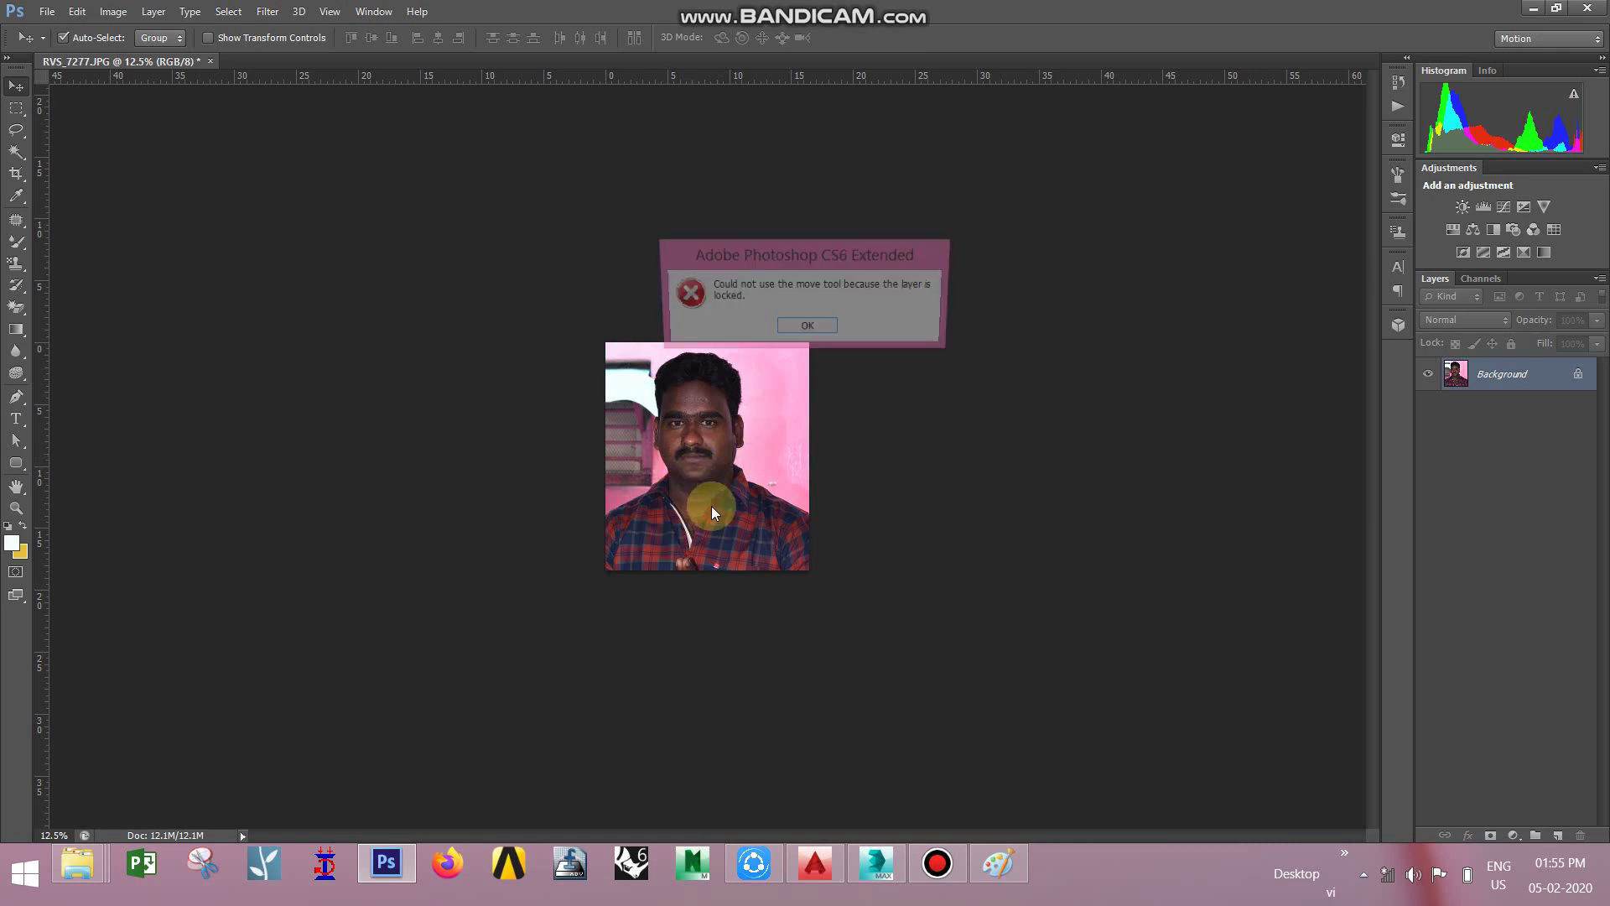
left_click(805, 325)
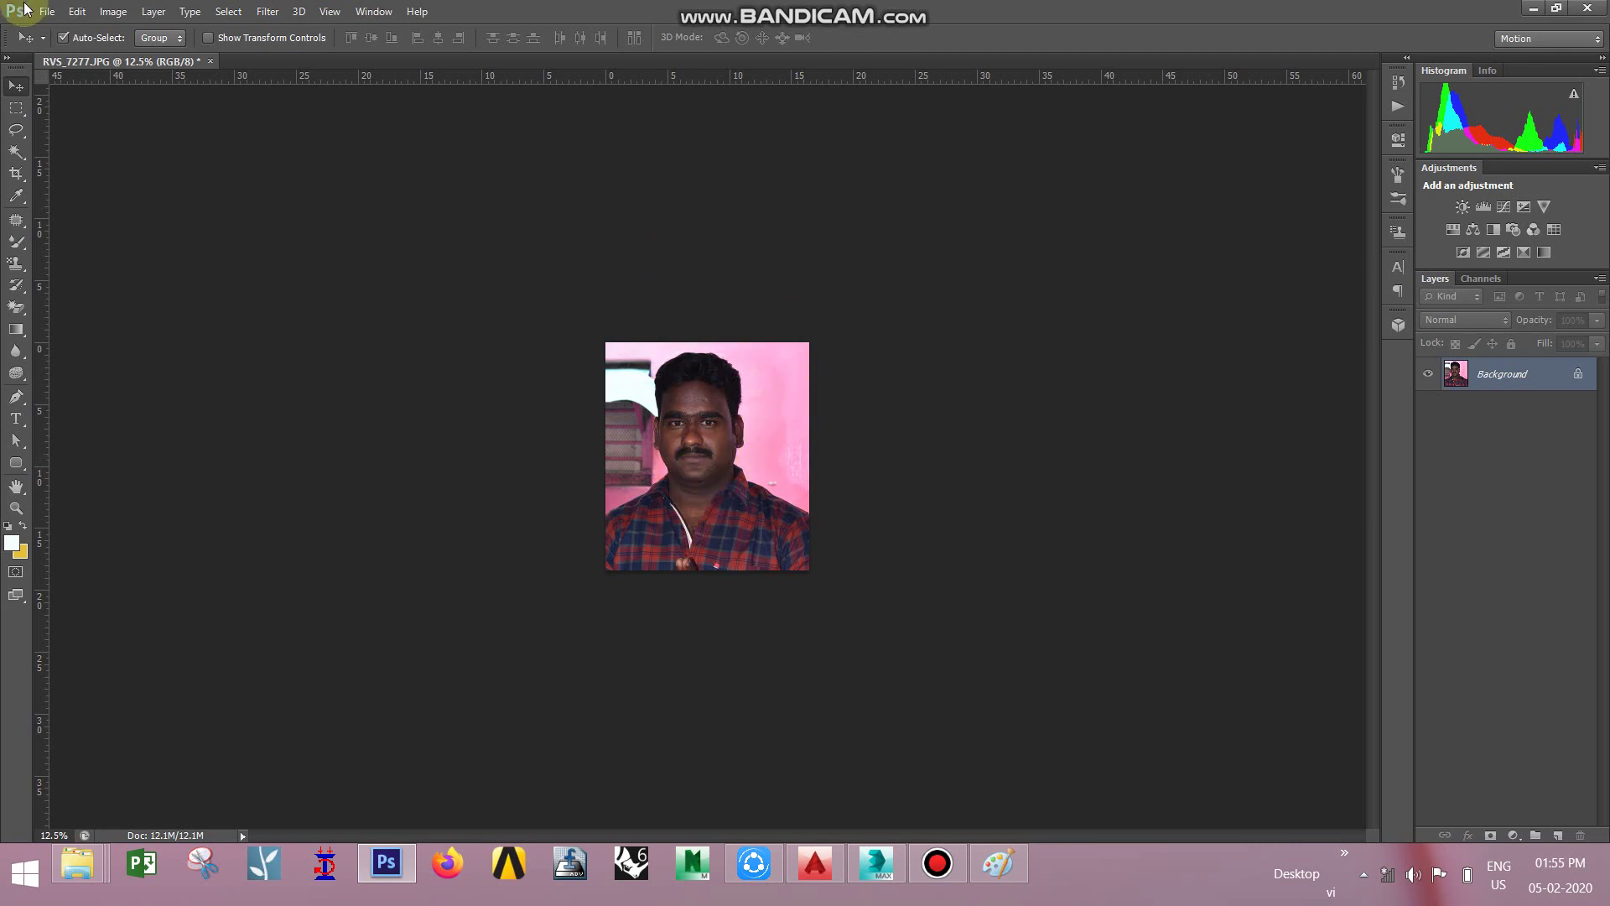
- Resize the image to 300 pixels wide with proportions constrained
left_click(113, 11)
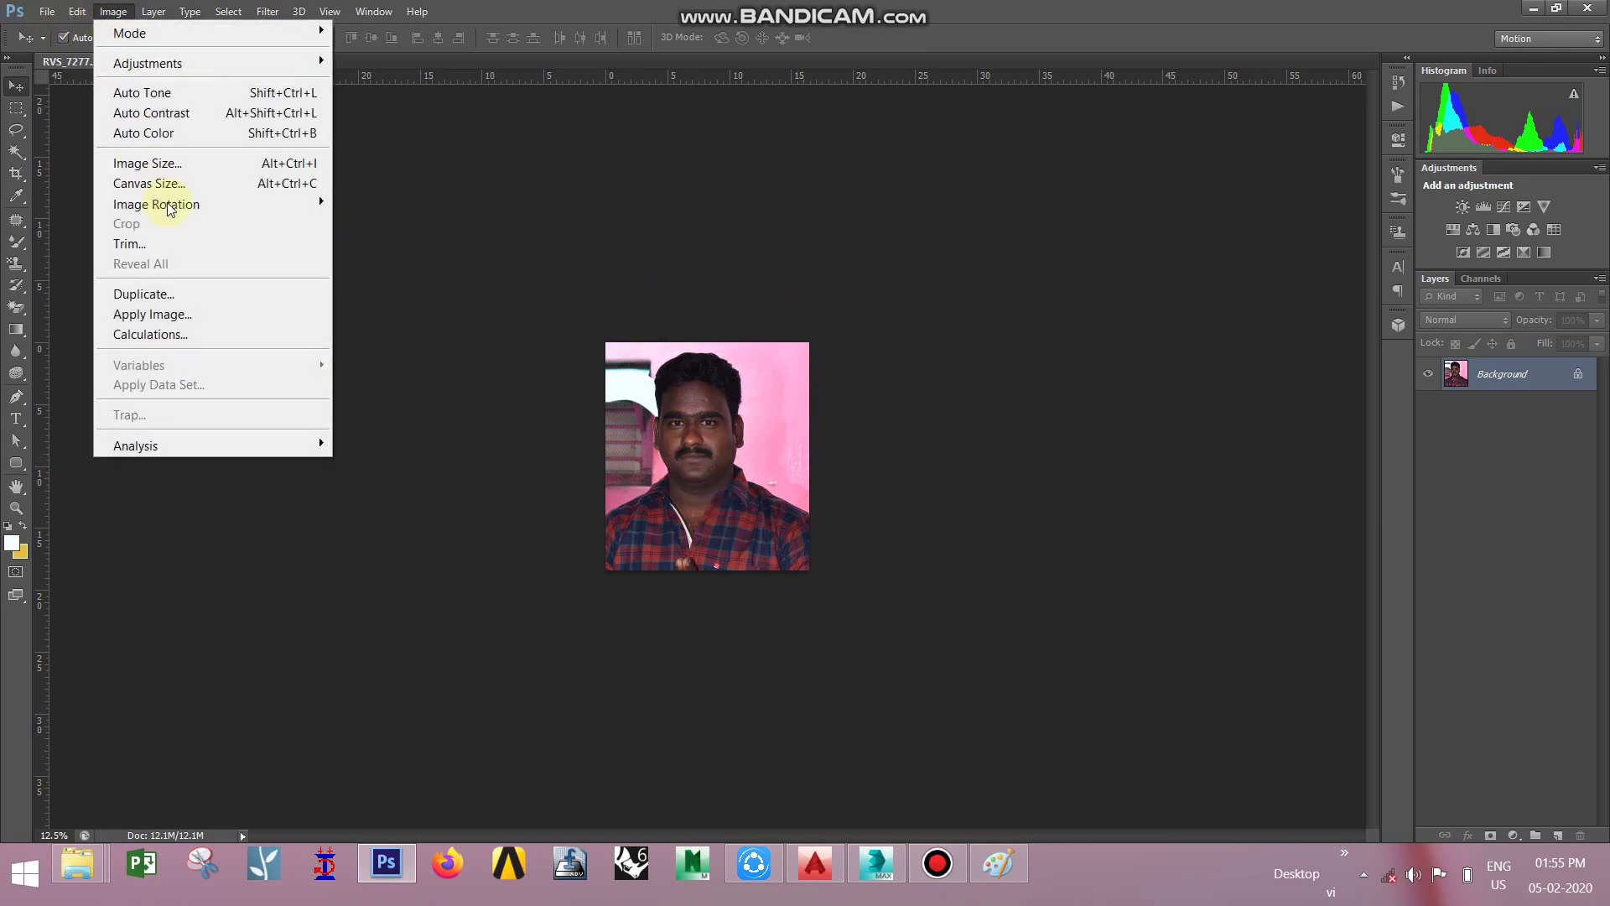
left_click(200, 171)
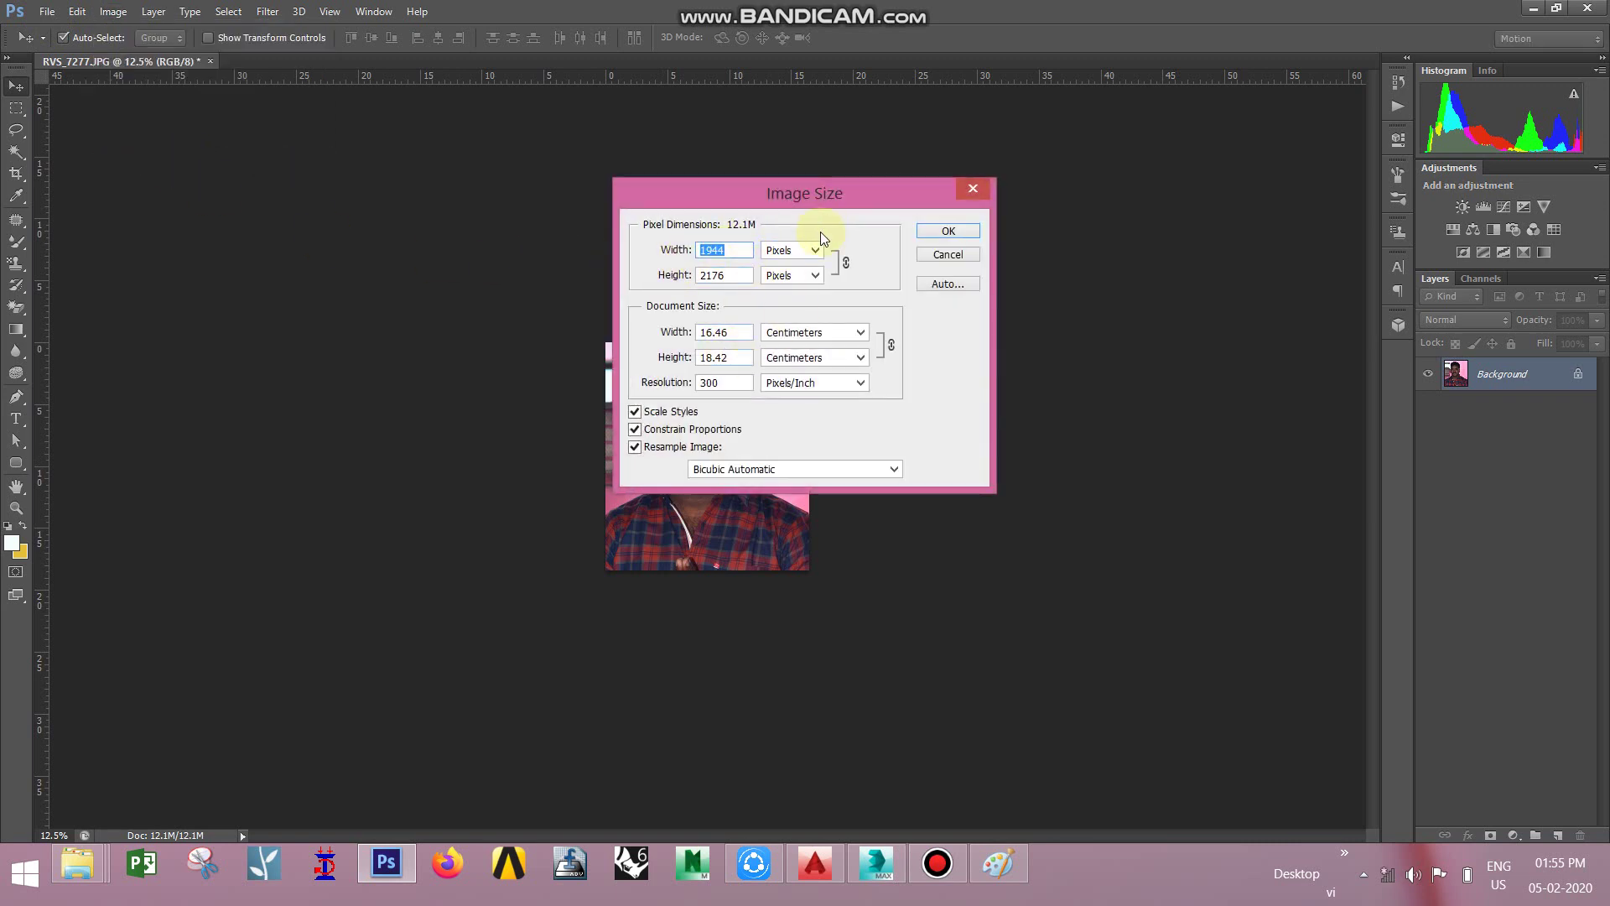
left_click_drag(808, 190, 966, 184)
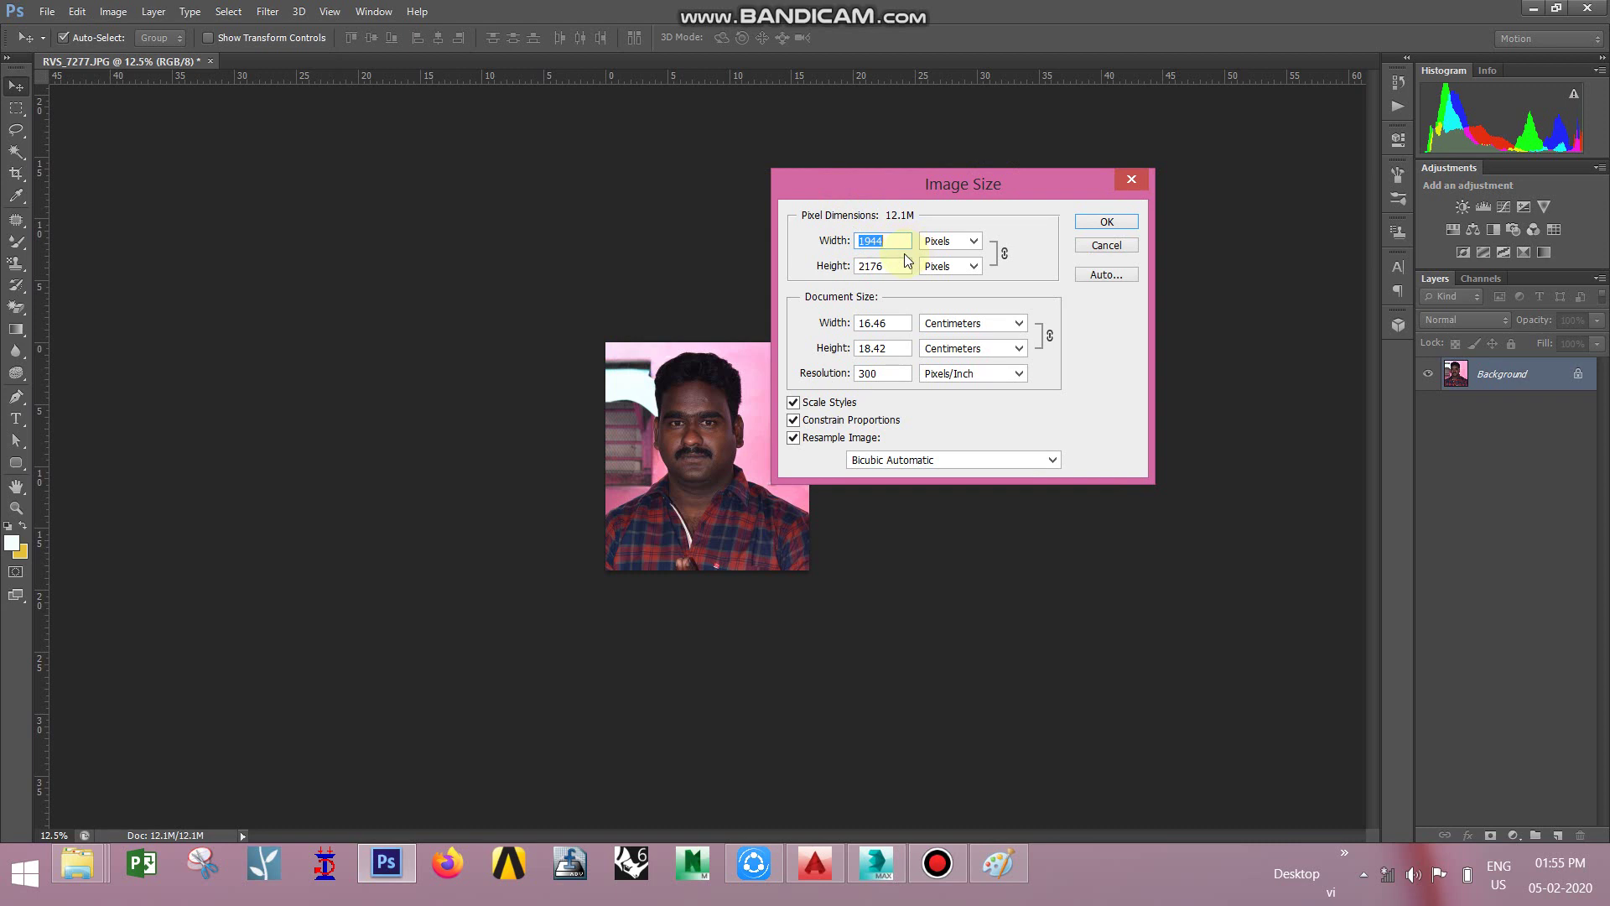
type("50")
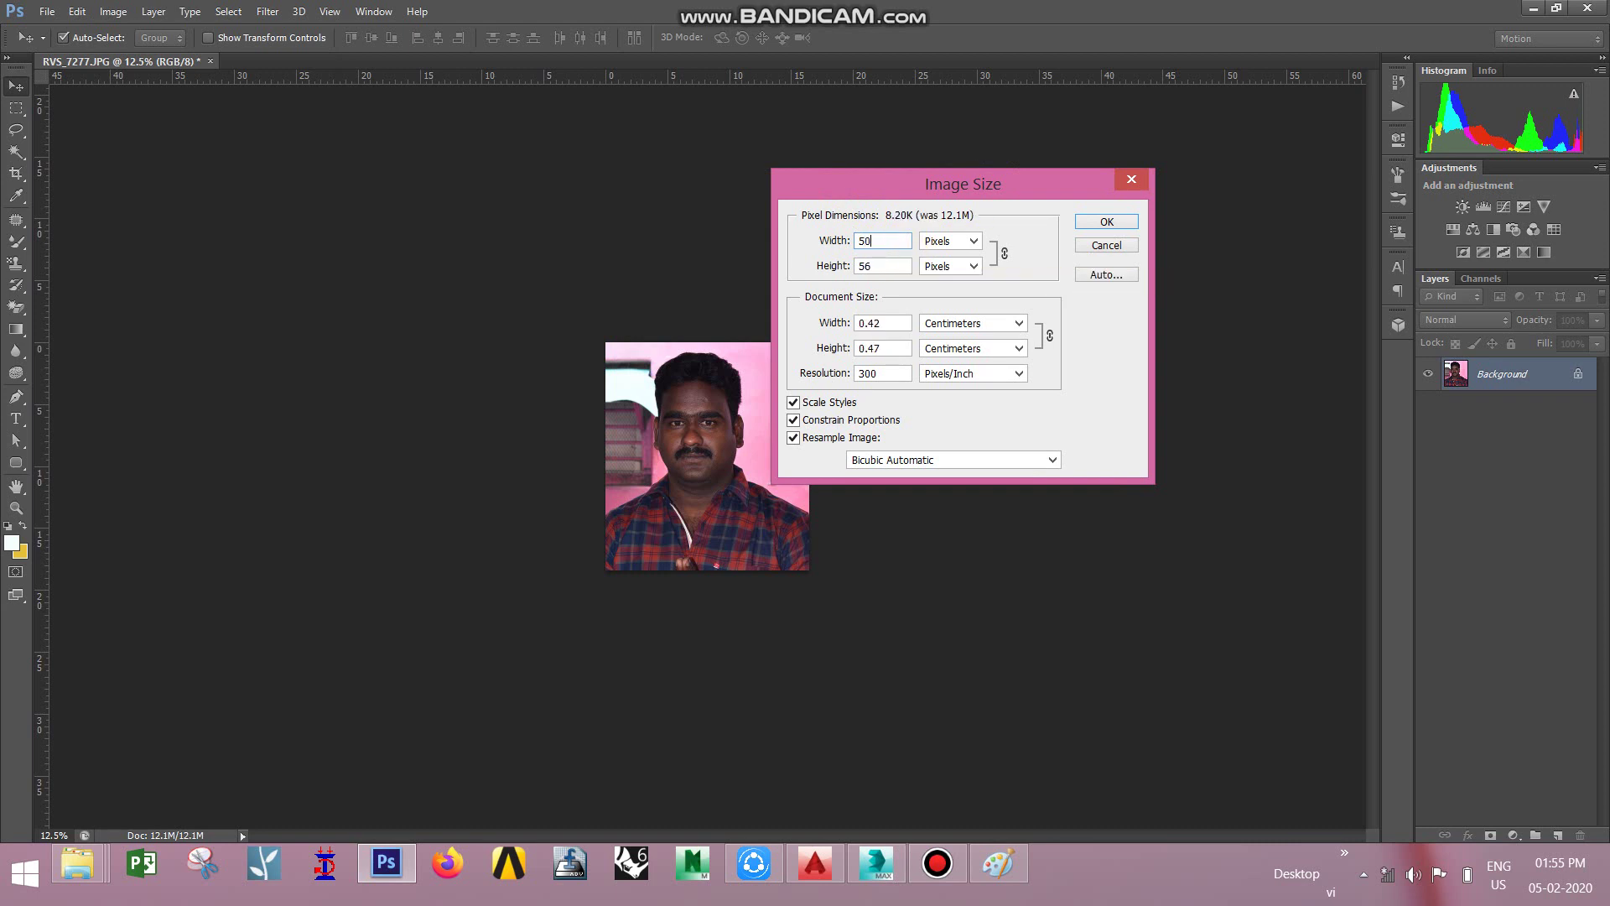
type("0")
double_click(882, 243)
type("300")
left_click(1101, 223)
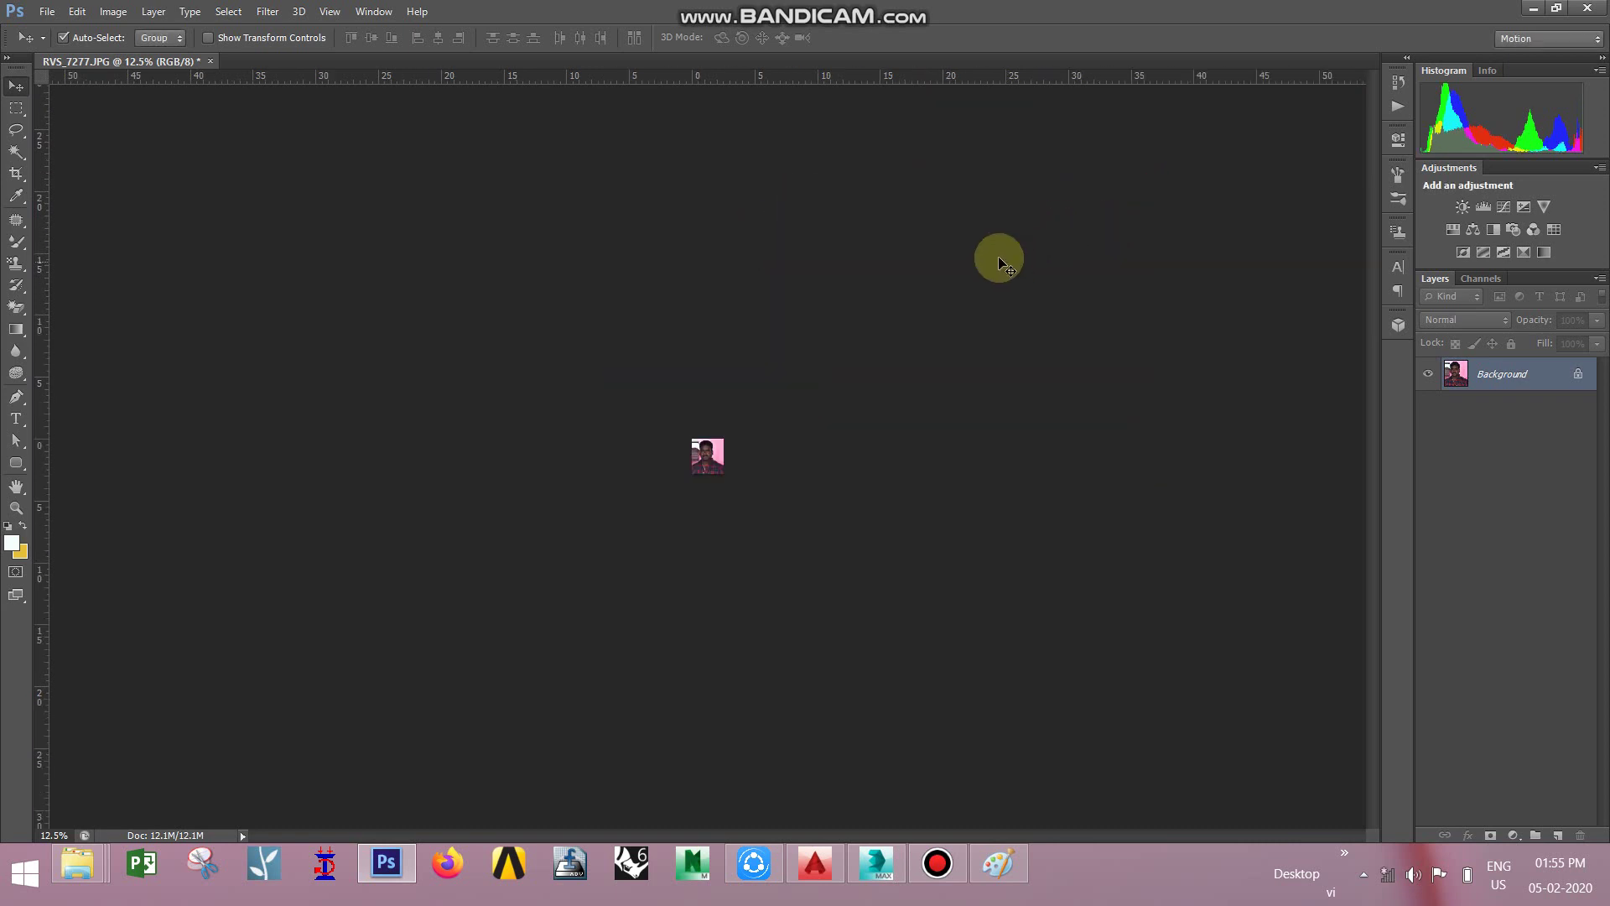
- Fit the image to the window and recheck its 300 × 336 pixel size without changes
key("ctrl+0")
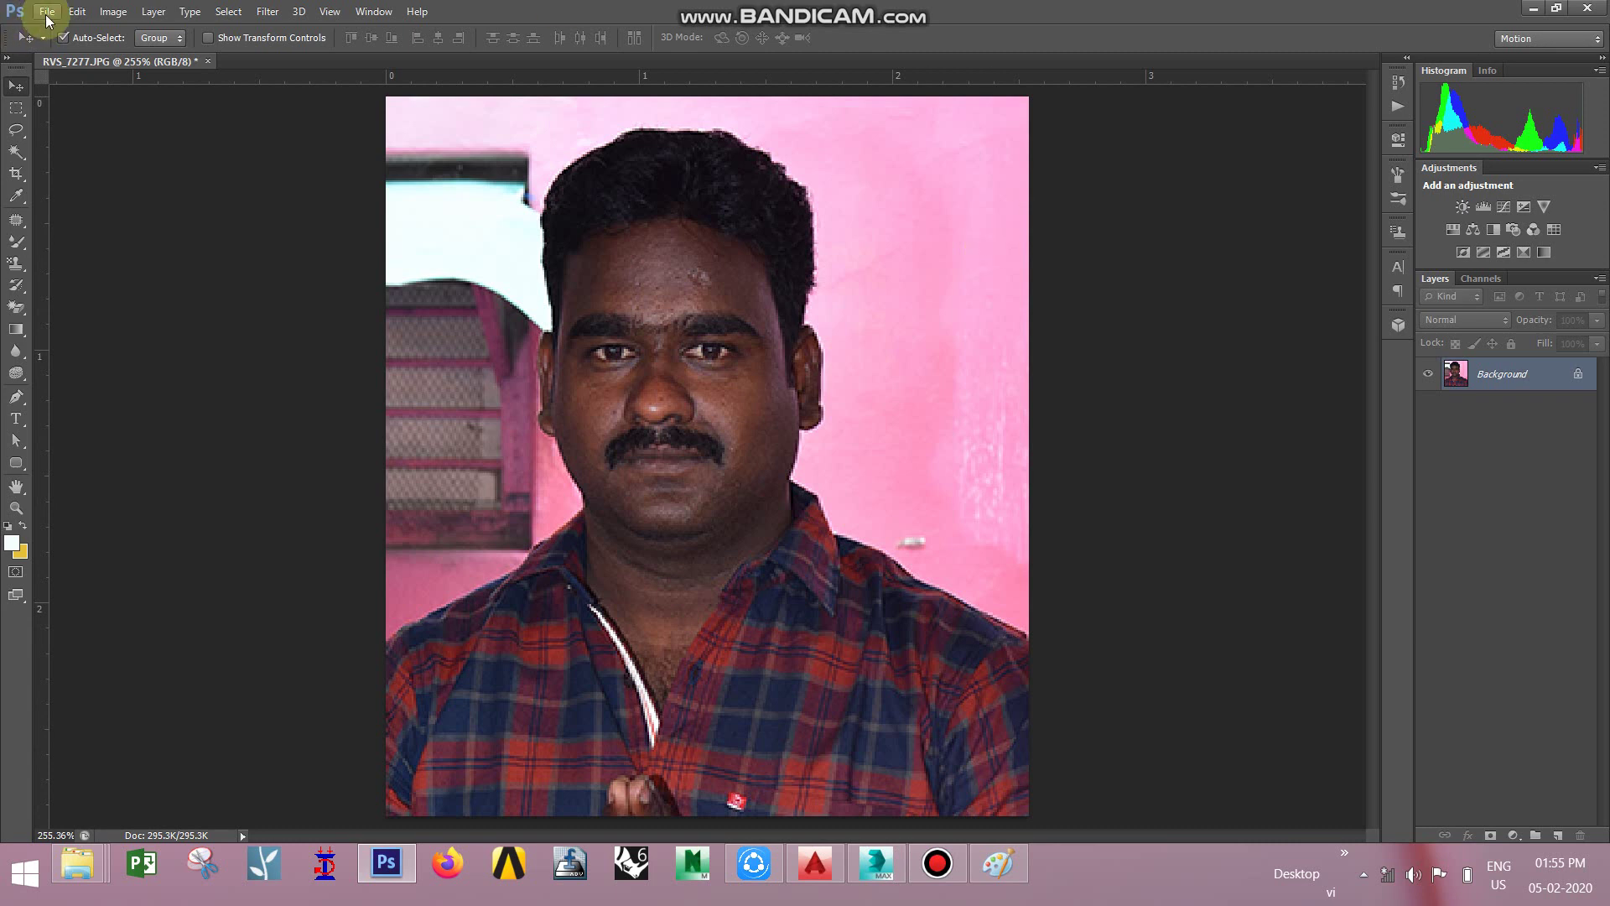
left_click(113, 12)
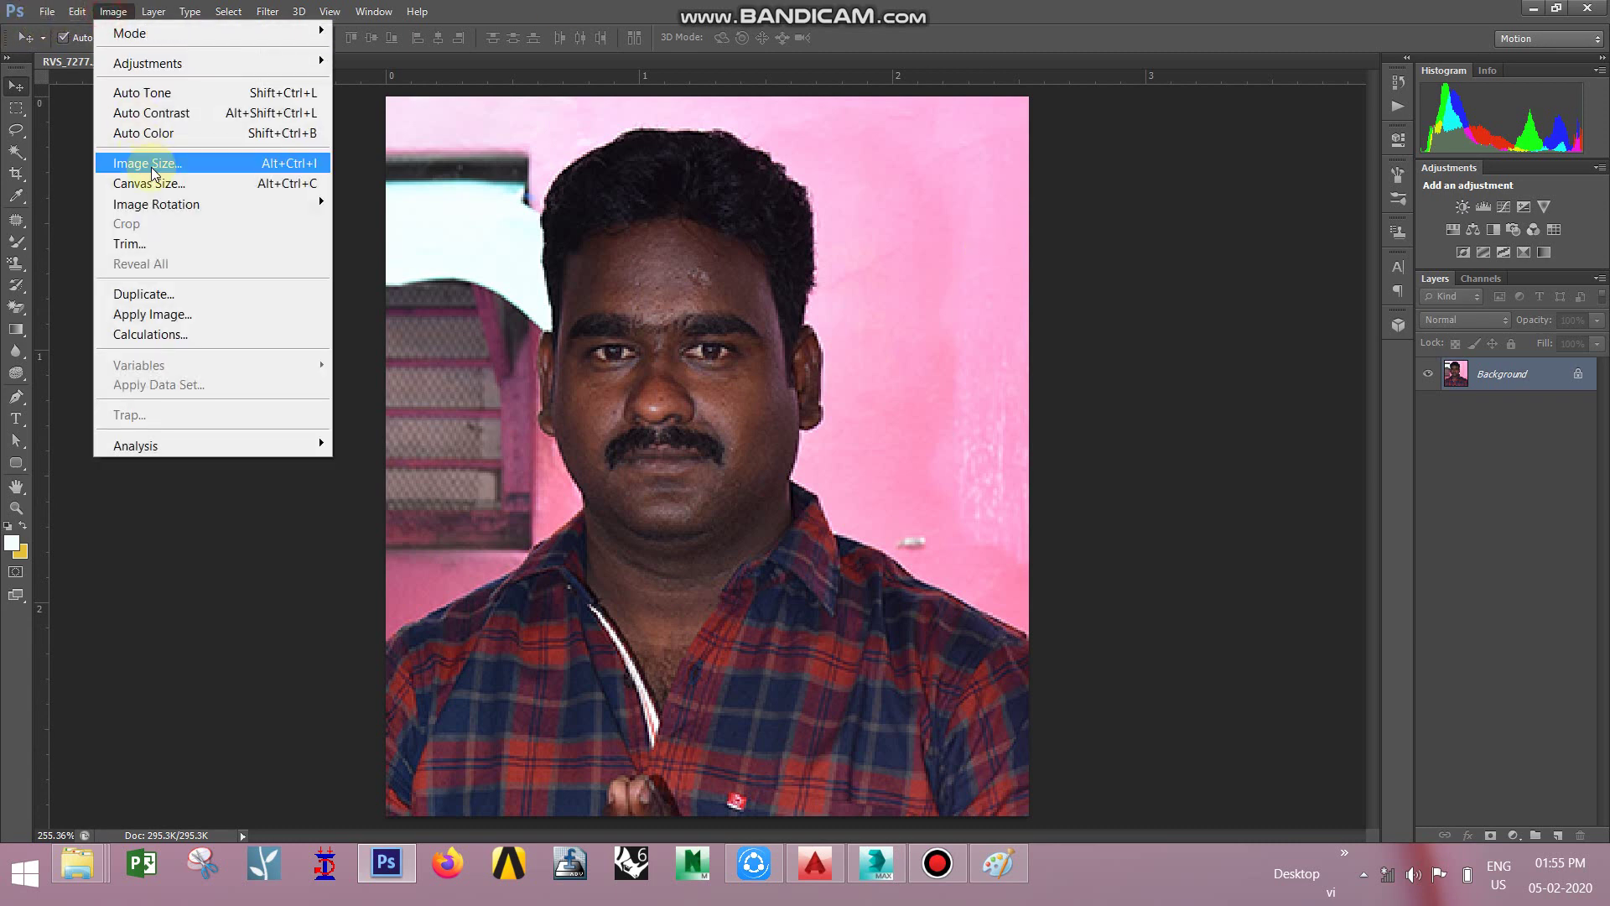
left_click(151, 164)
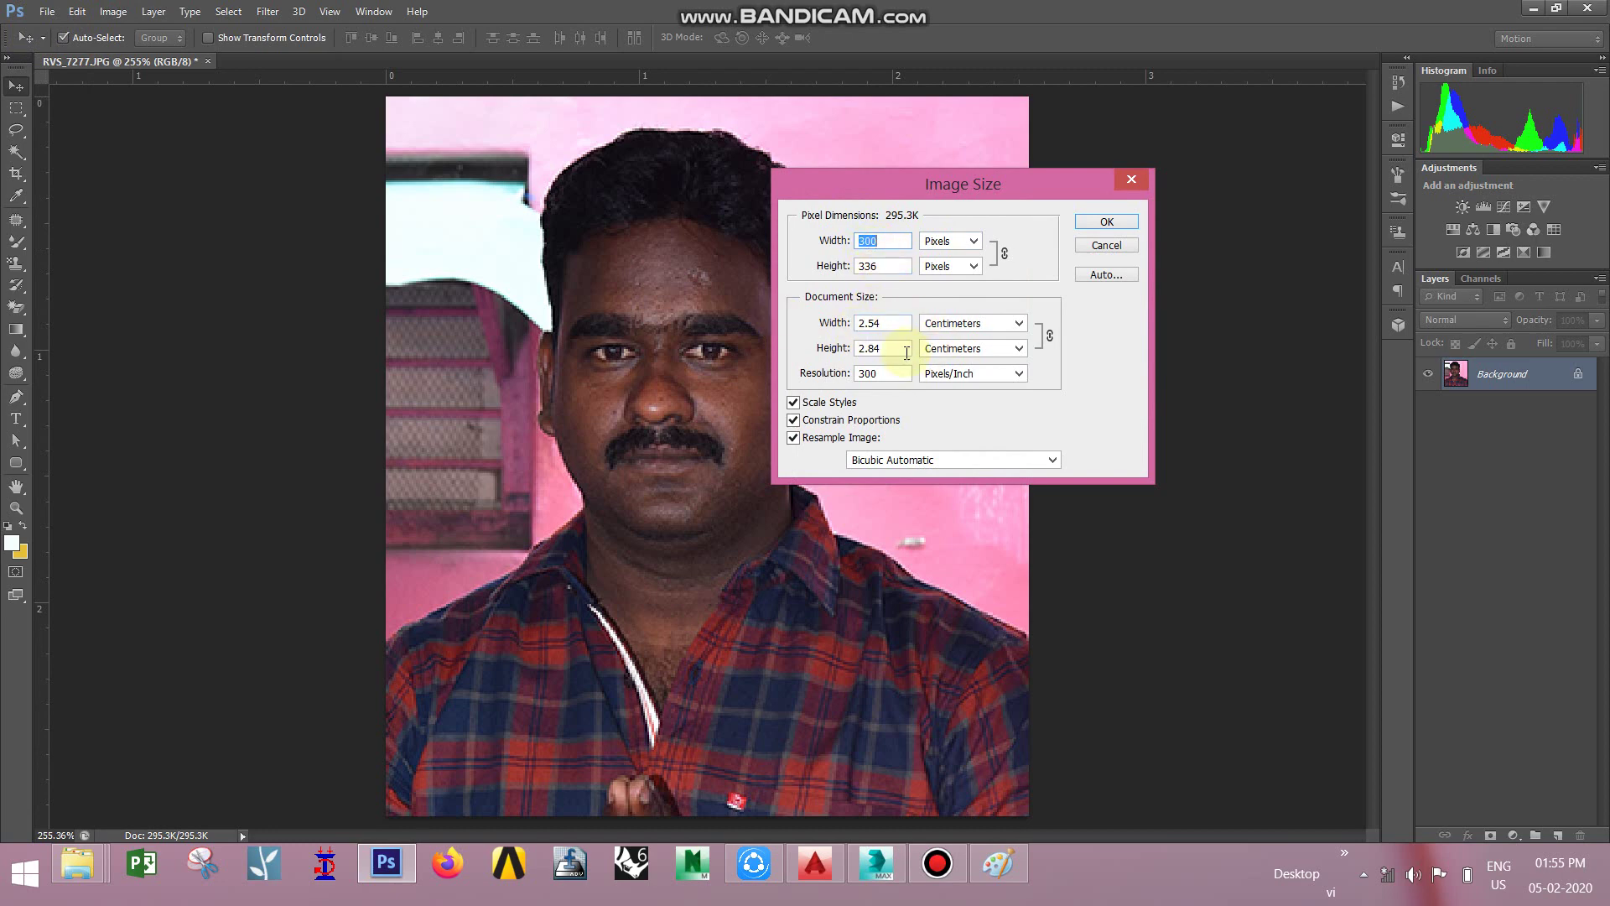
left_click(1106, 247)
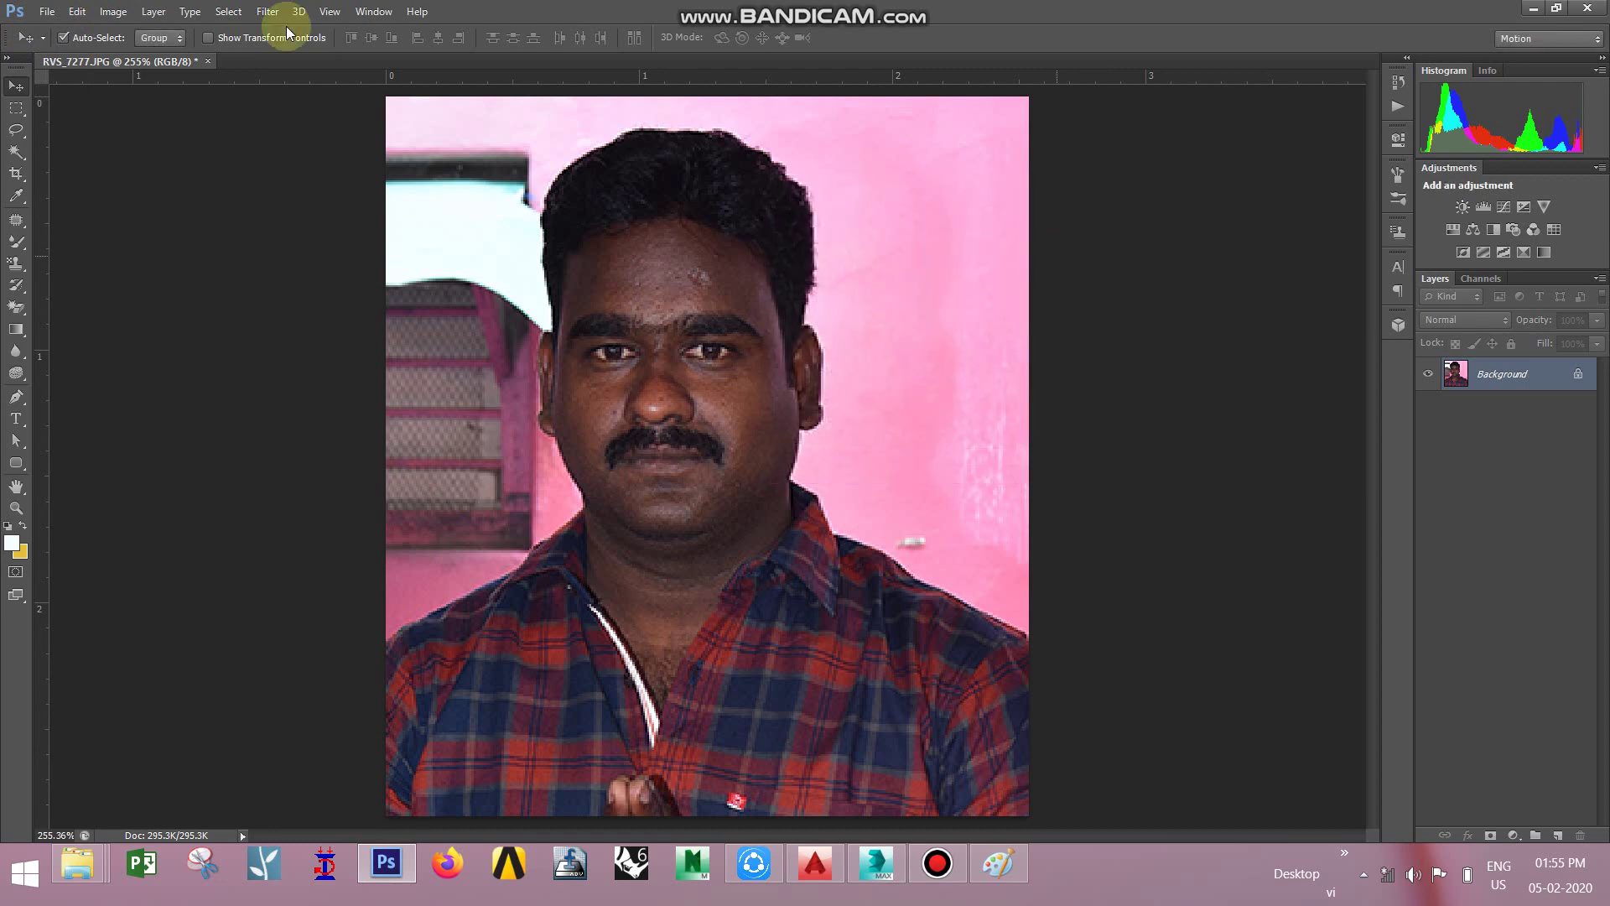
left_click(45, 12)
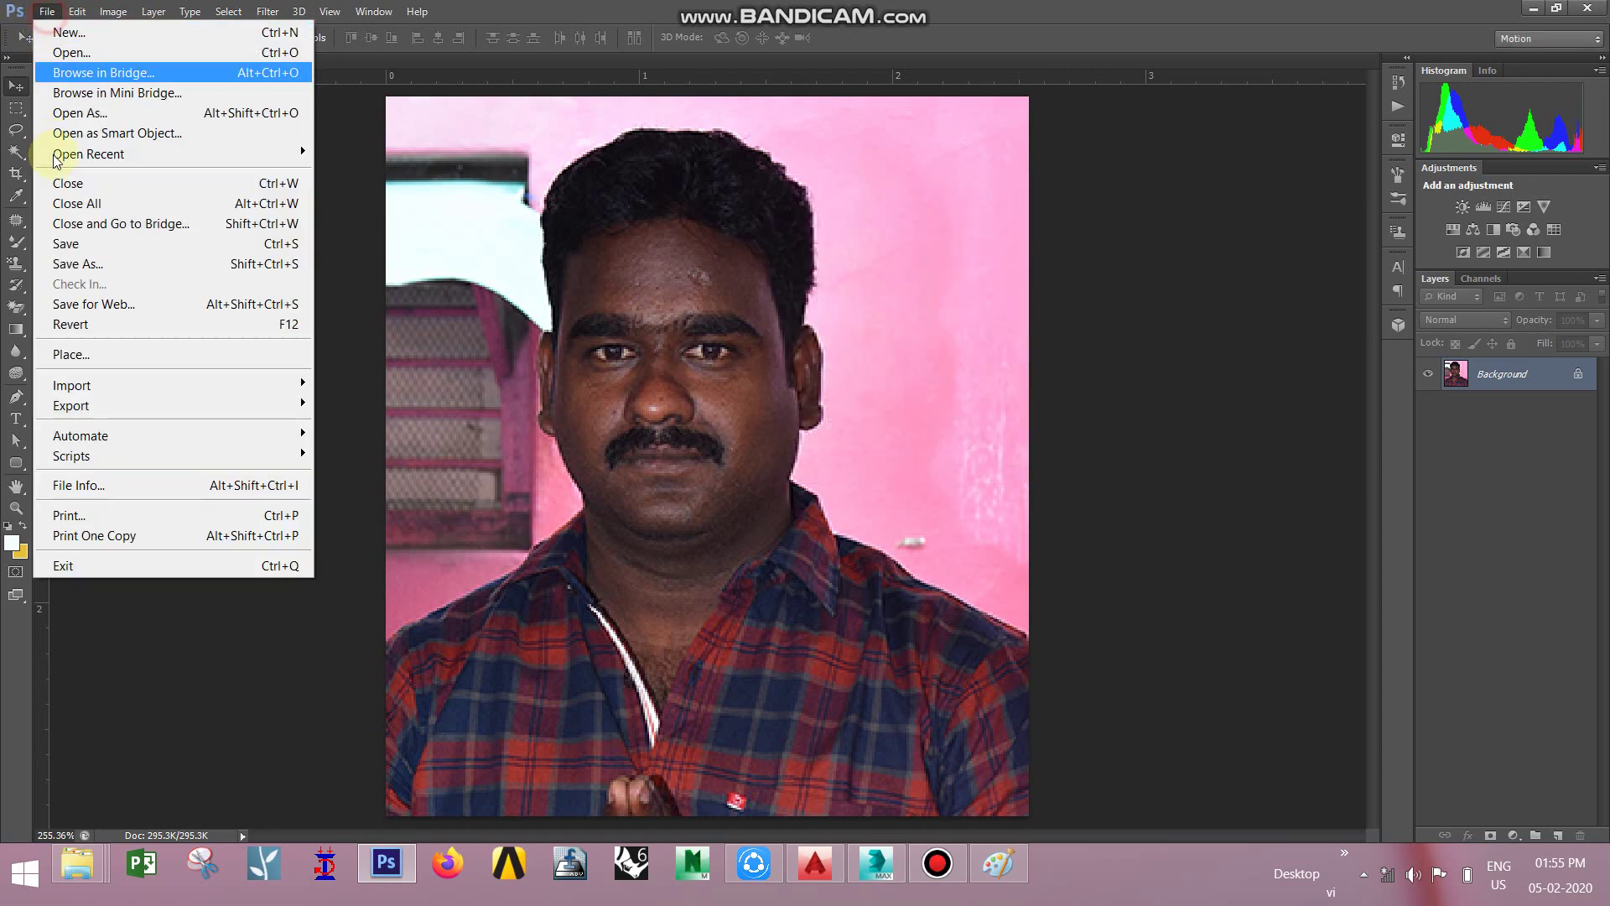
- Save the portrait as poo.jpg on New Volume (G:) with JPEG quality 12, progressive
left_click(92, 263)
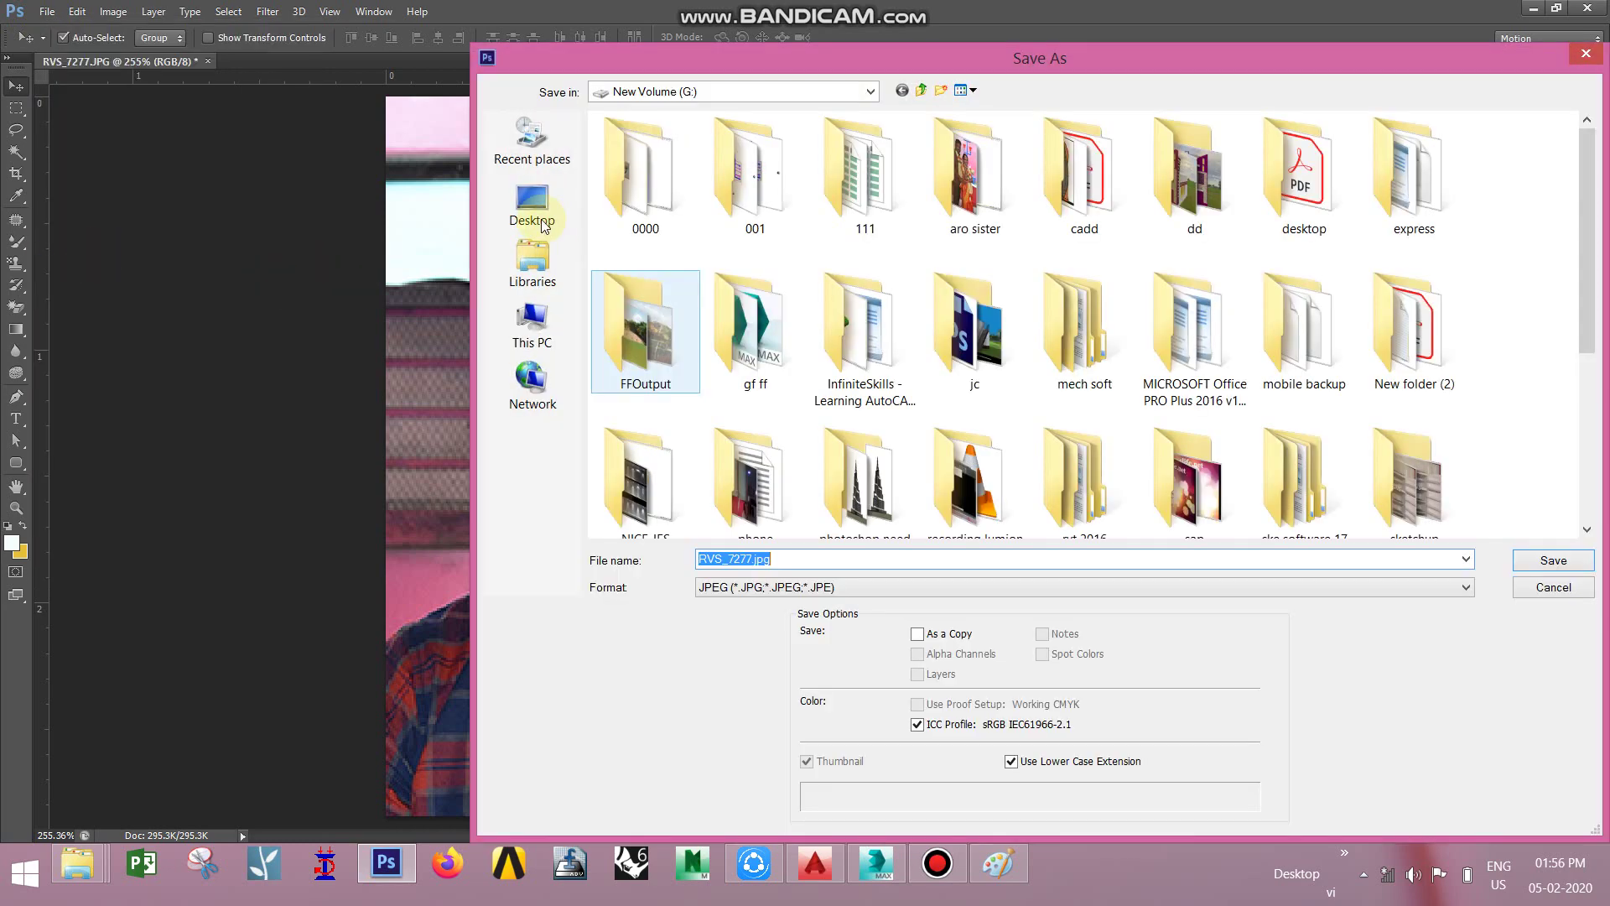
left_click(530, 214)
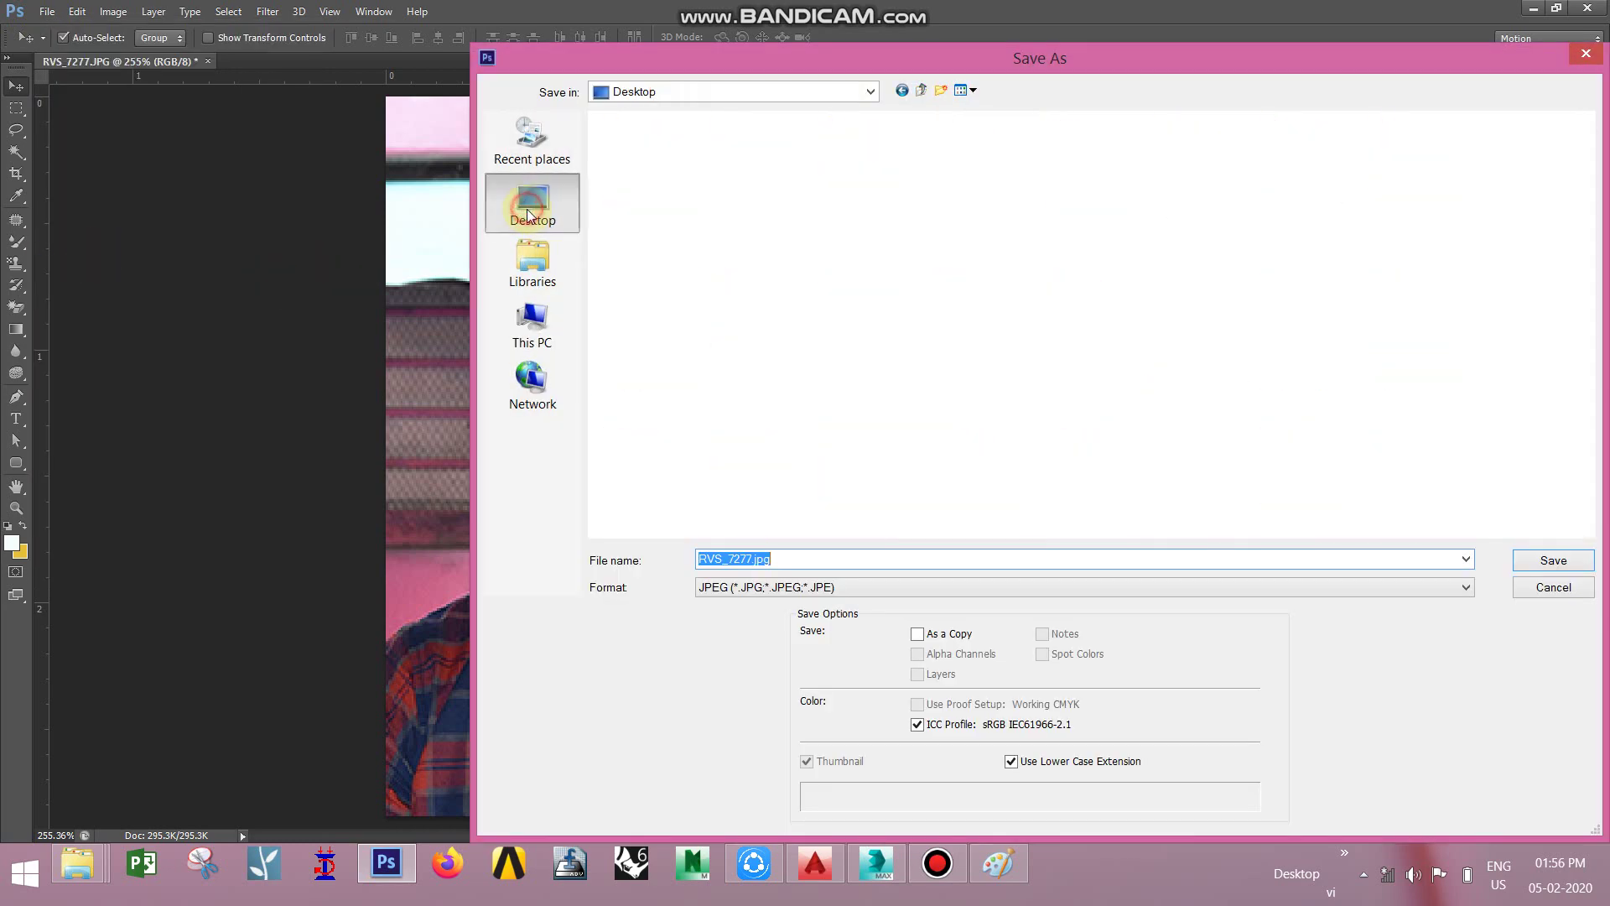
left_click(532, 327)
left_click(753, 355)
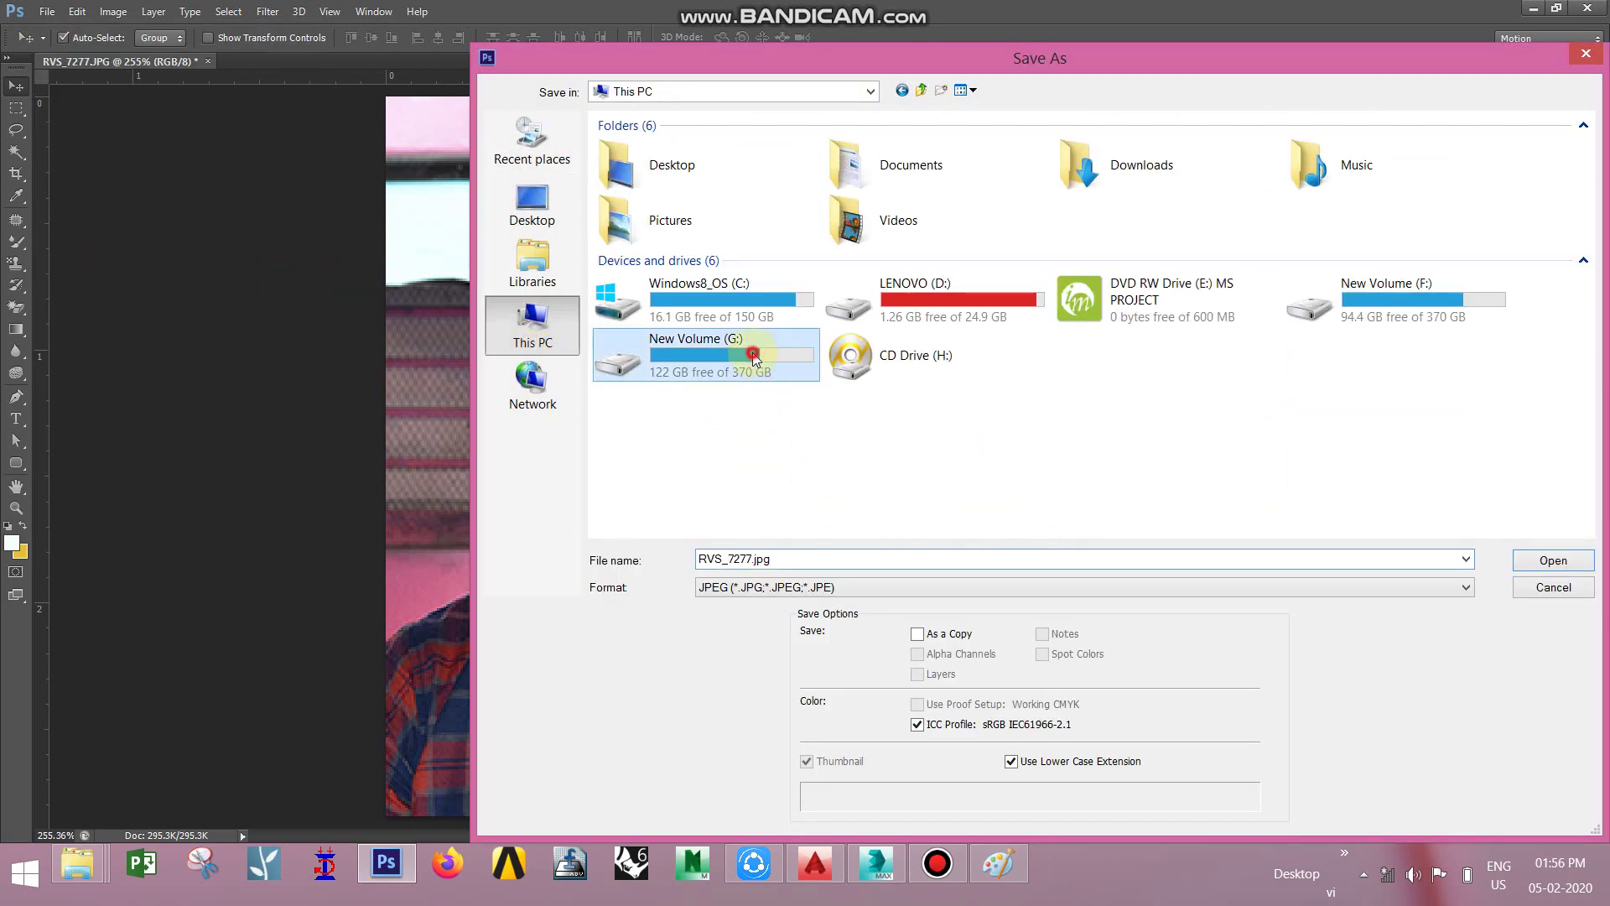
left_click(768, 379)
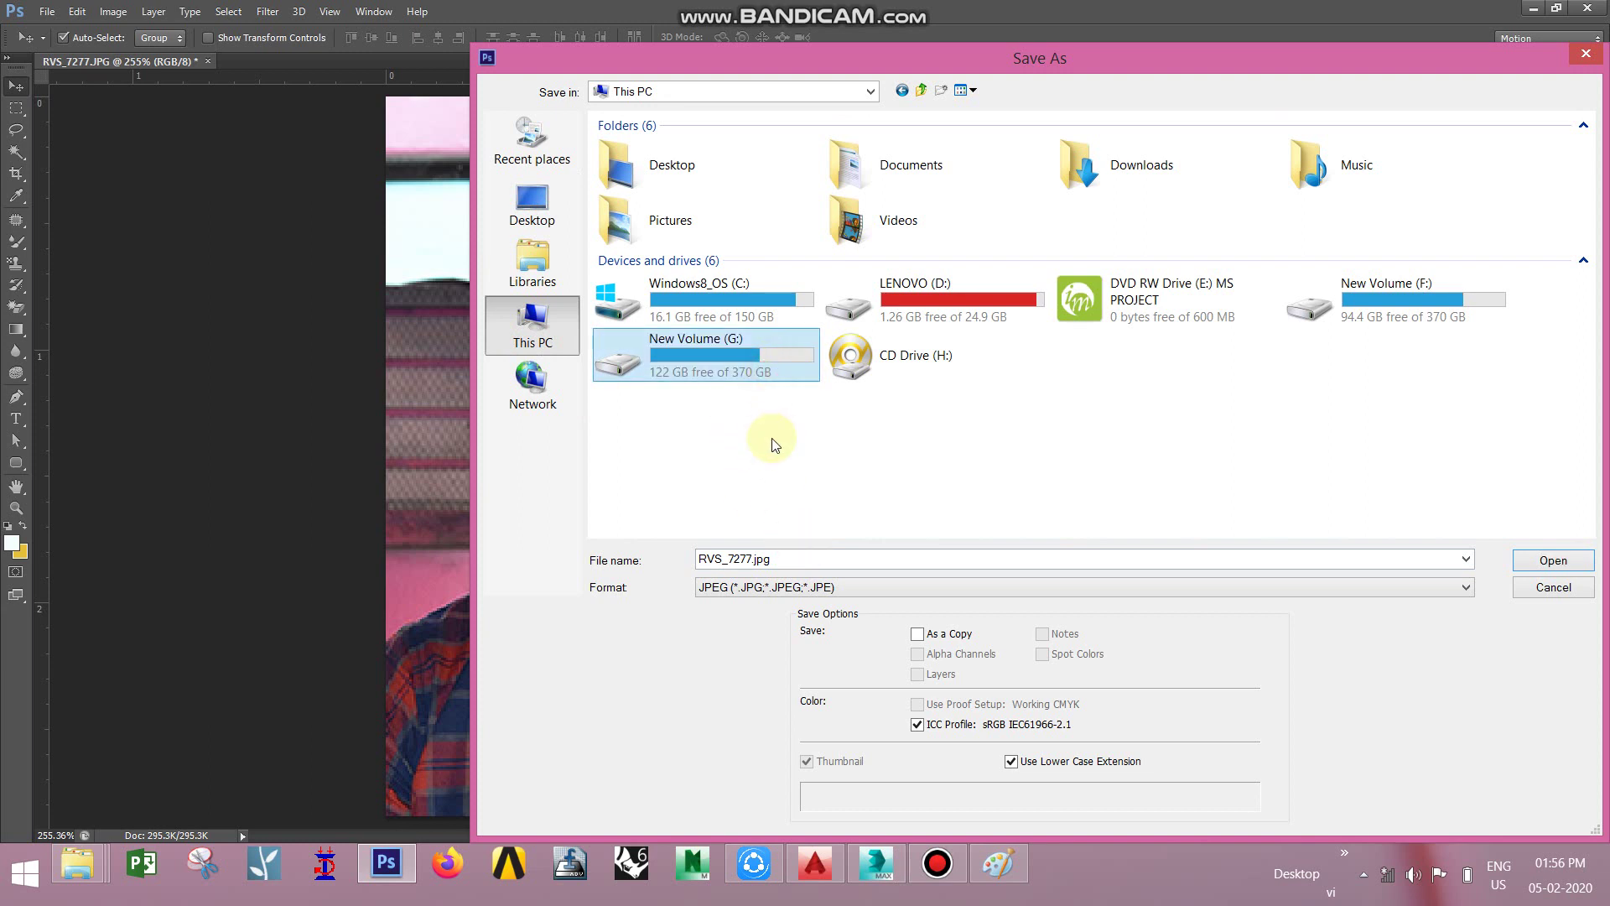
key("Return")
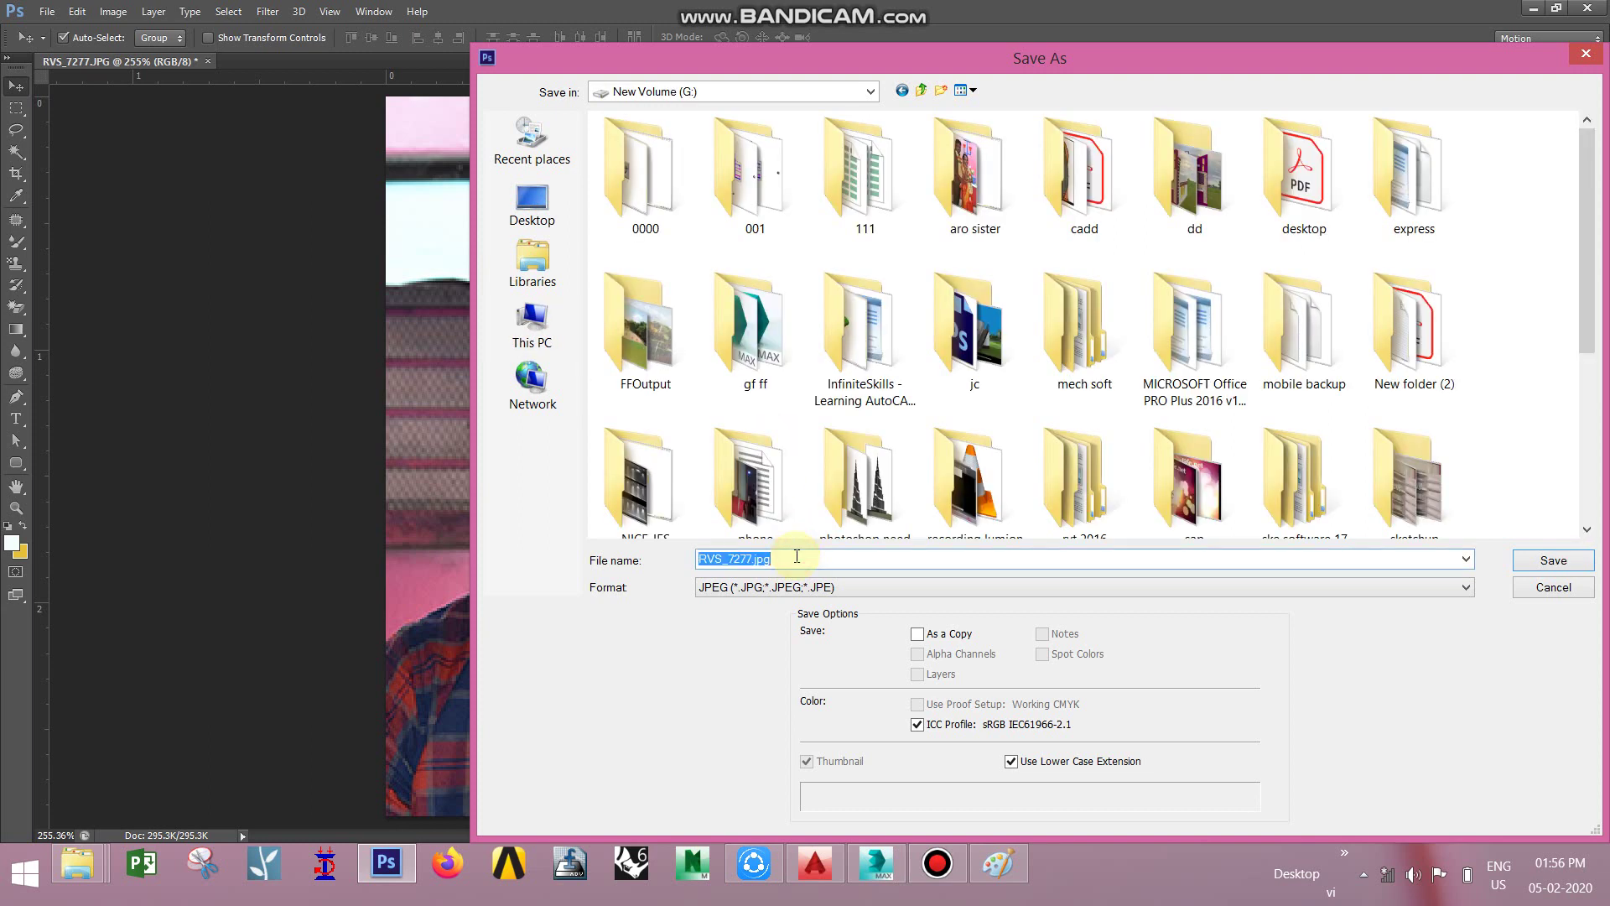
type("jpm1")
key("Return")
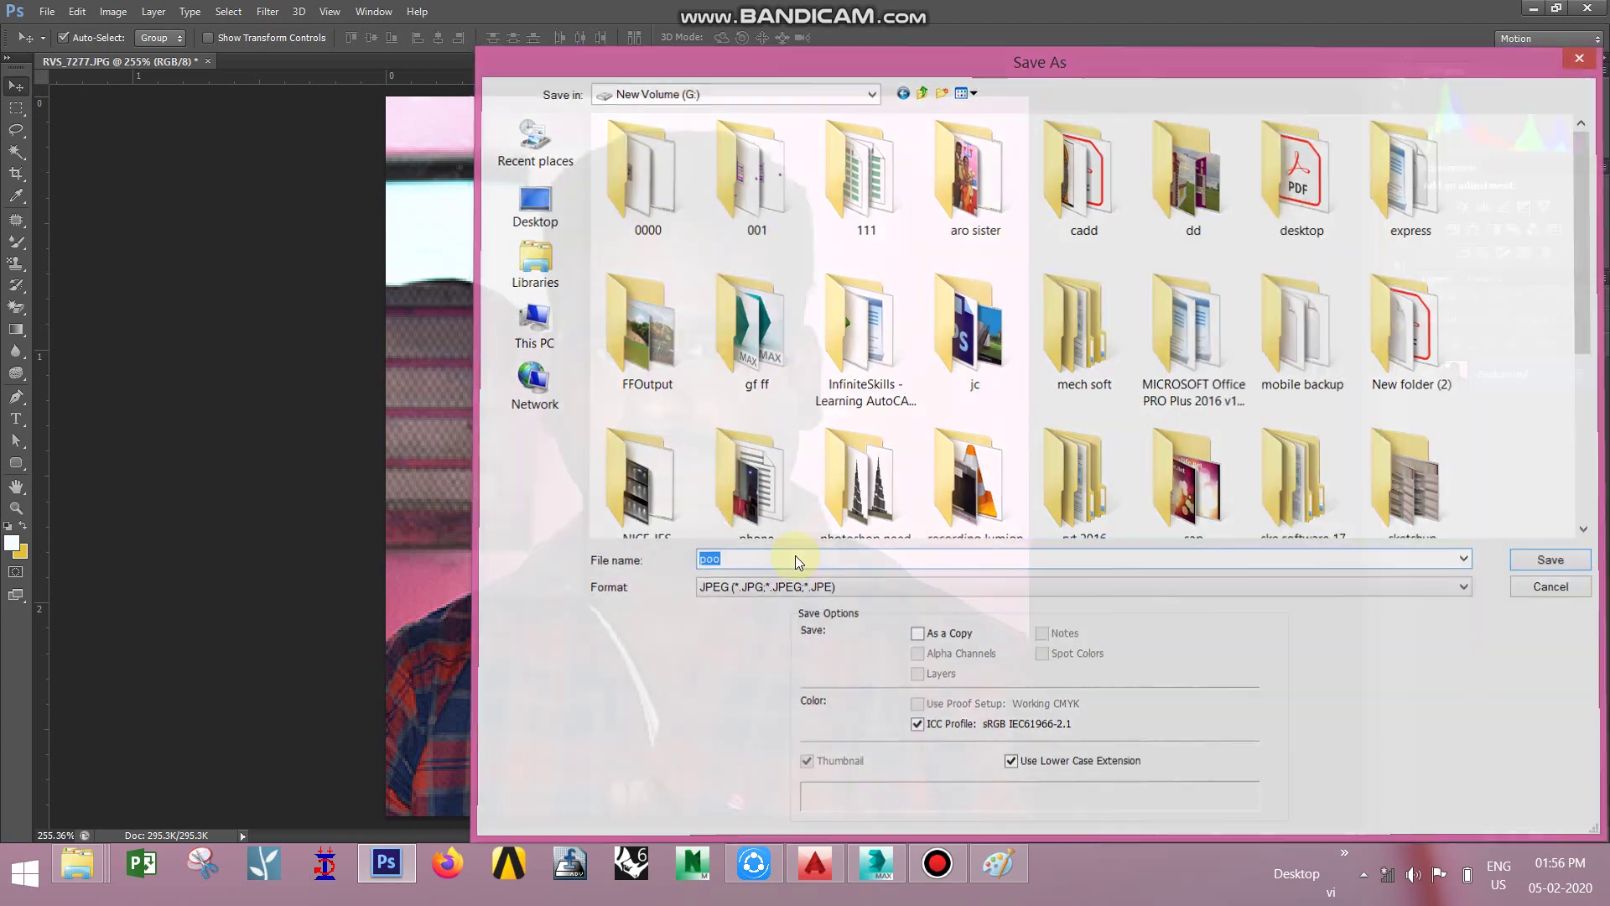
left_click(904, 239)
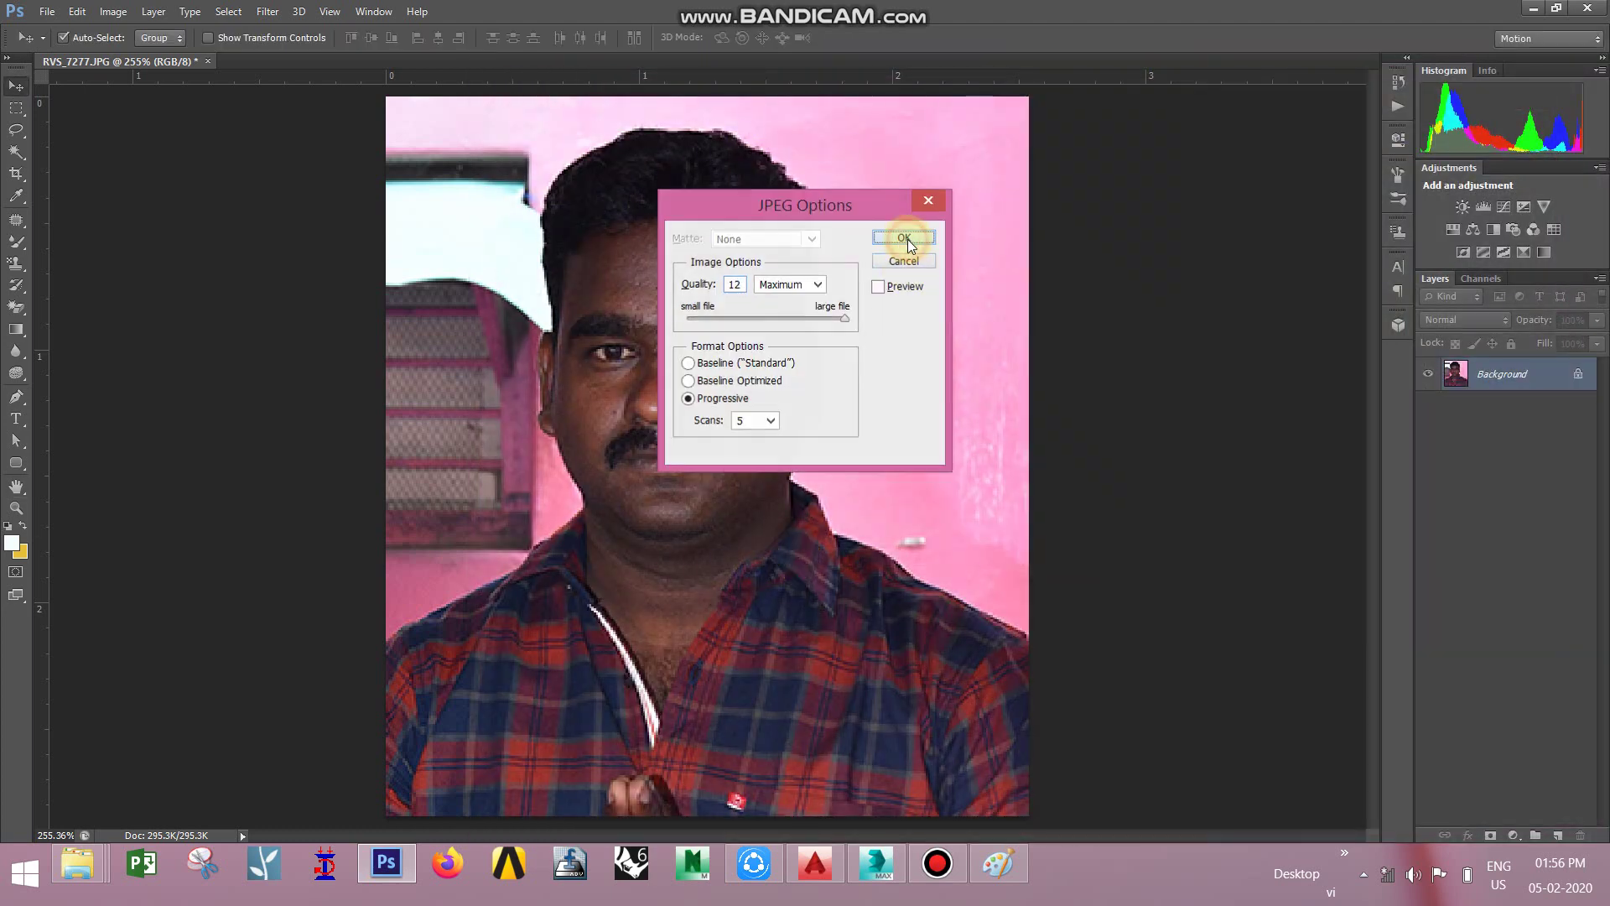
mouse_move(77, 863)
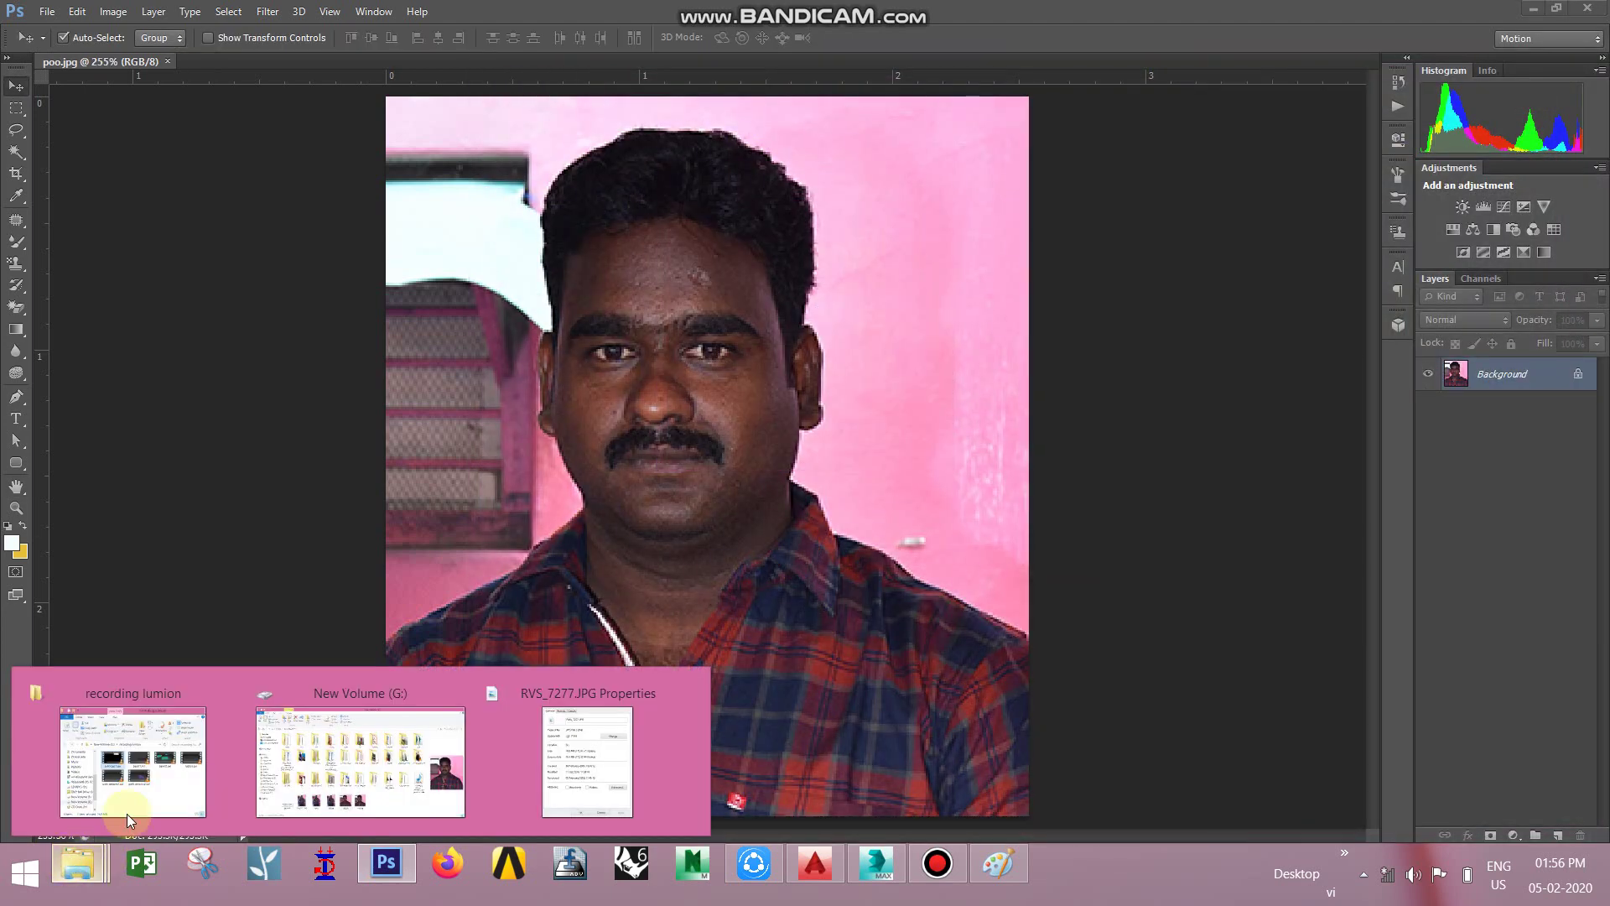
- Check poo.jpg's properties on New Volume (G:) and confirm it is 118 KB
left_click(344, 768)
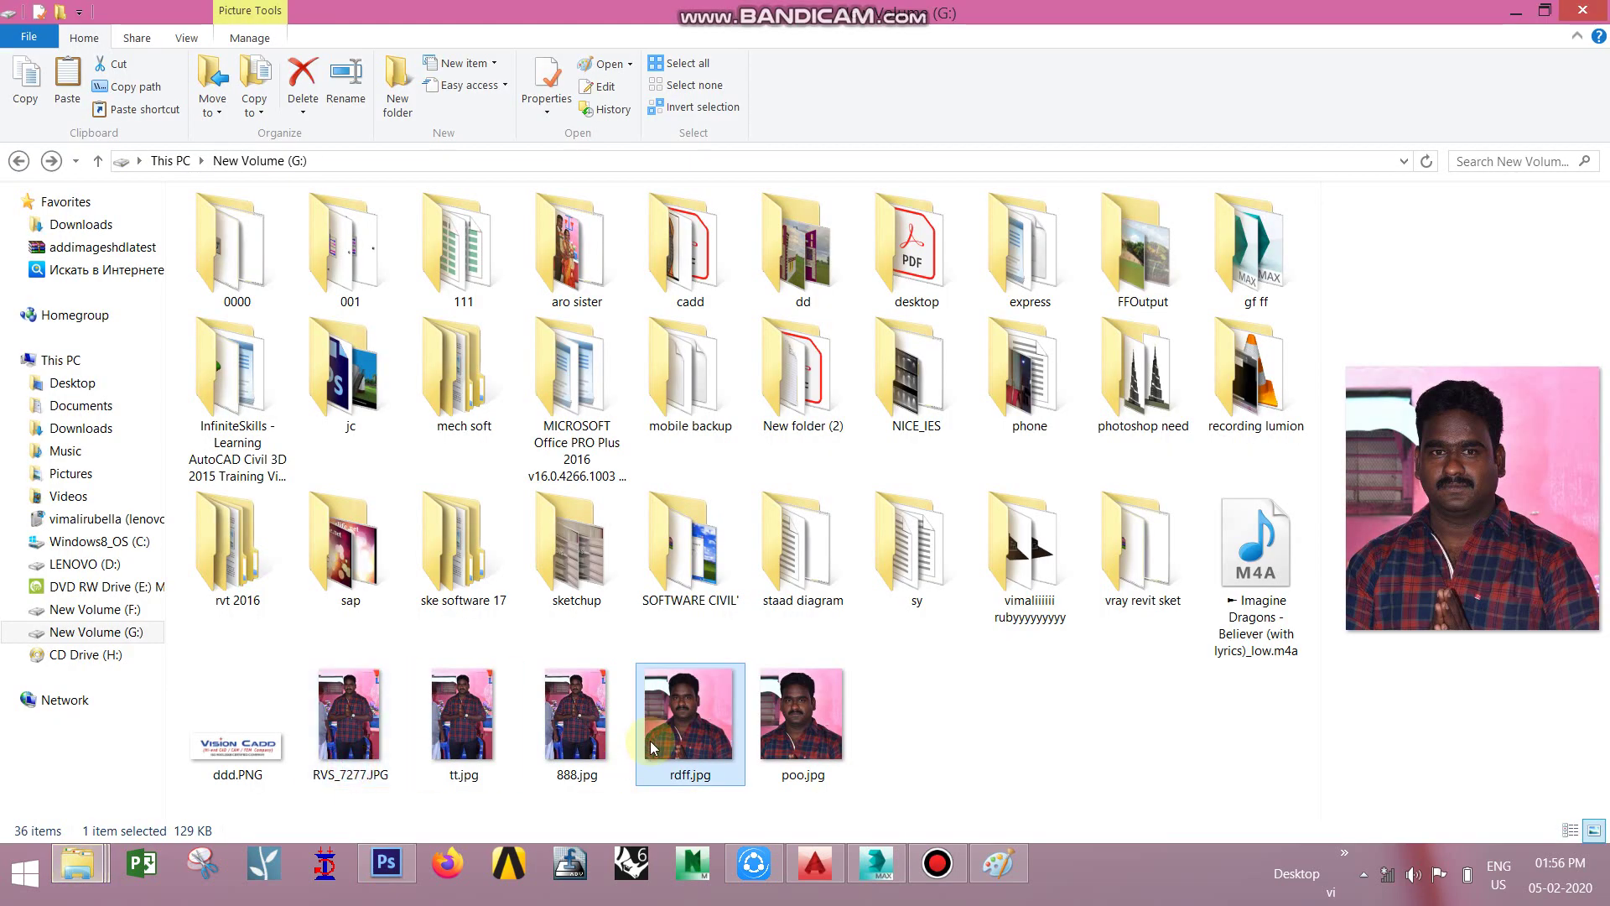
left_click(797, 739)
right_click(804, 753)
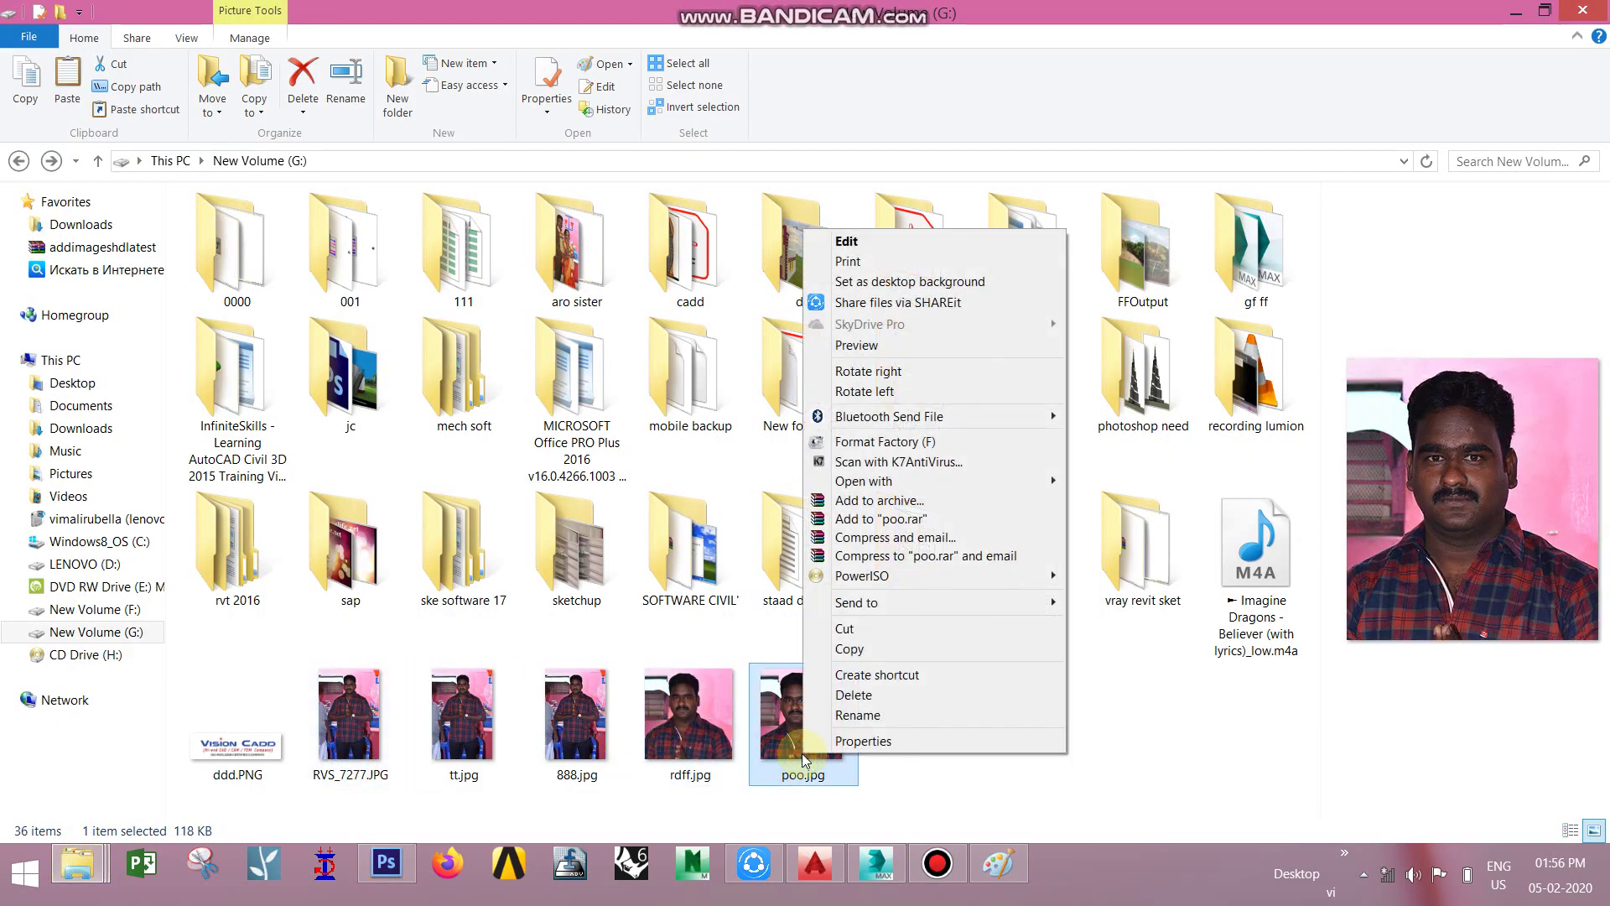
left_click(844, 742)
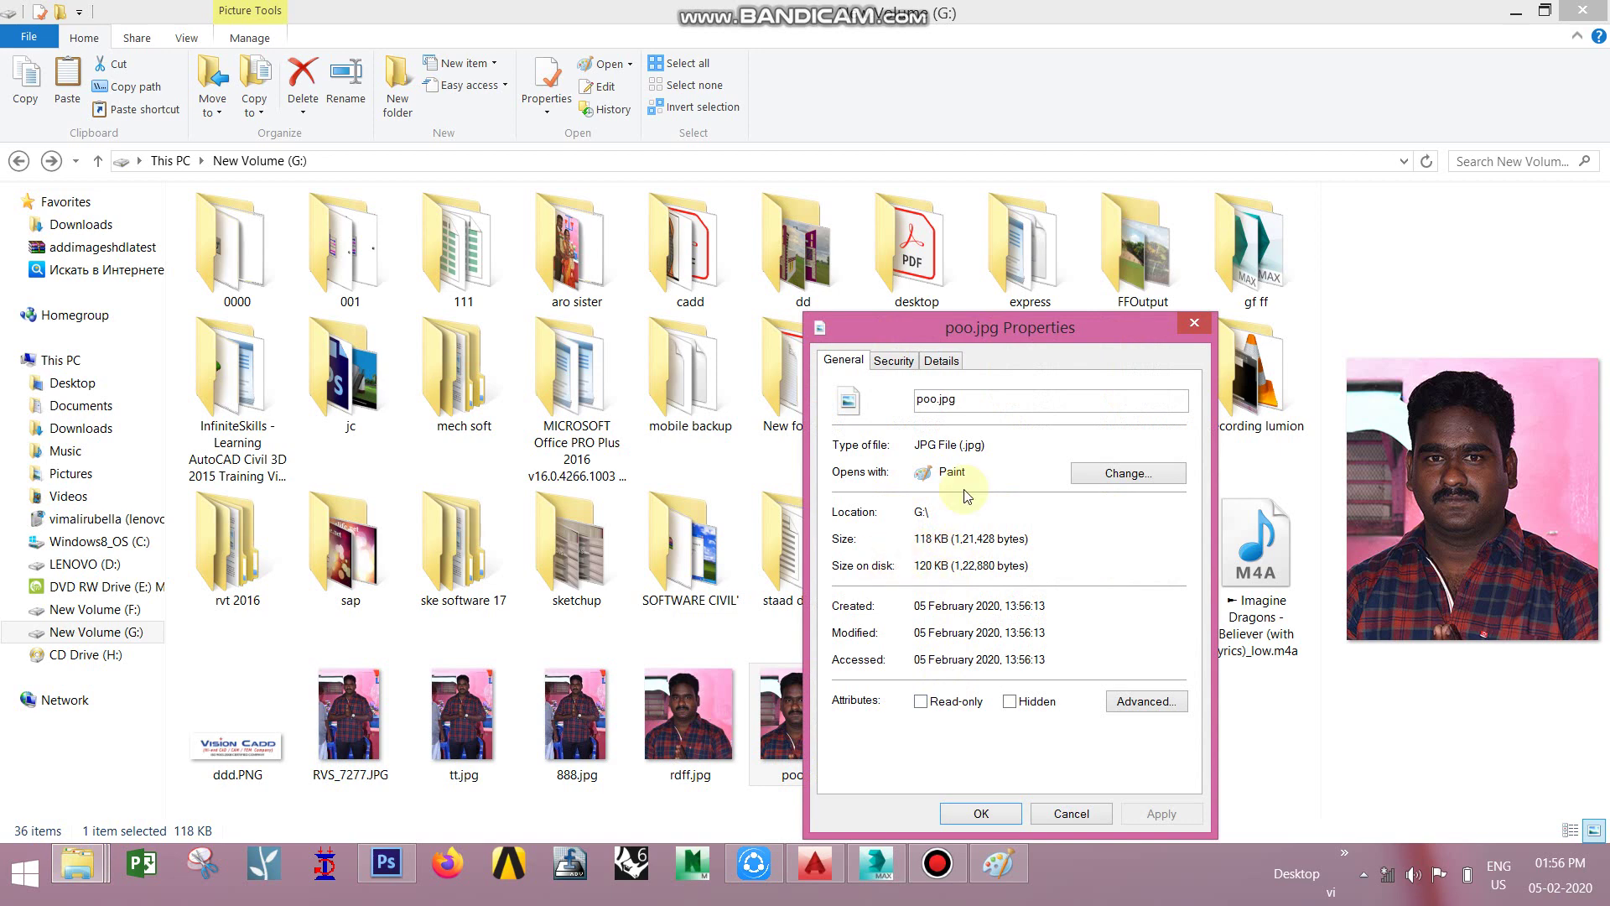
left_click(1193, 324)
- Open poo.jpg in Windows Photo Viewer
right_click(824, 690)
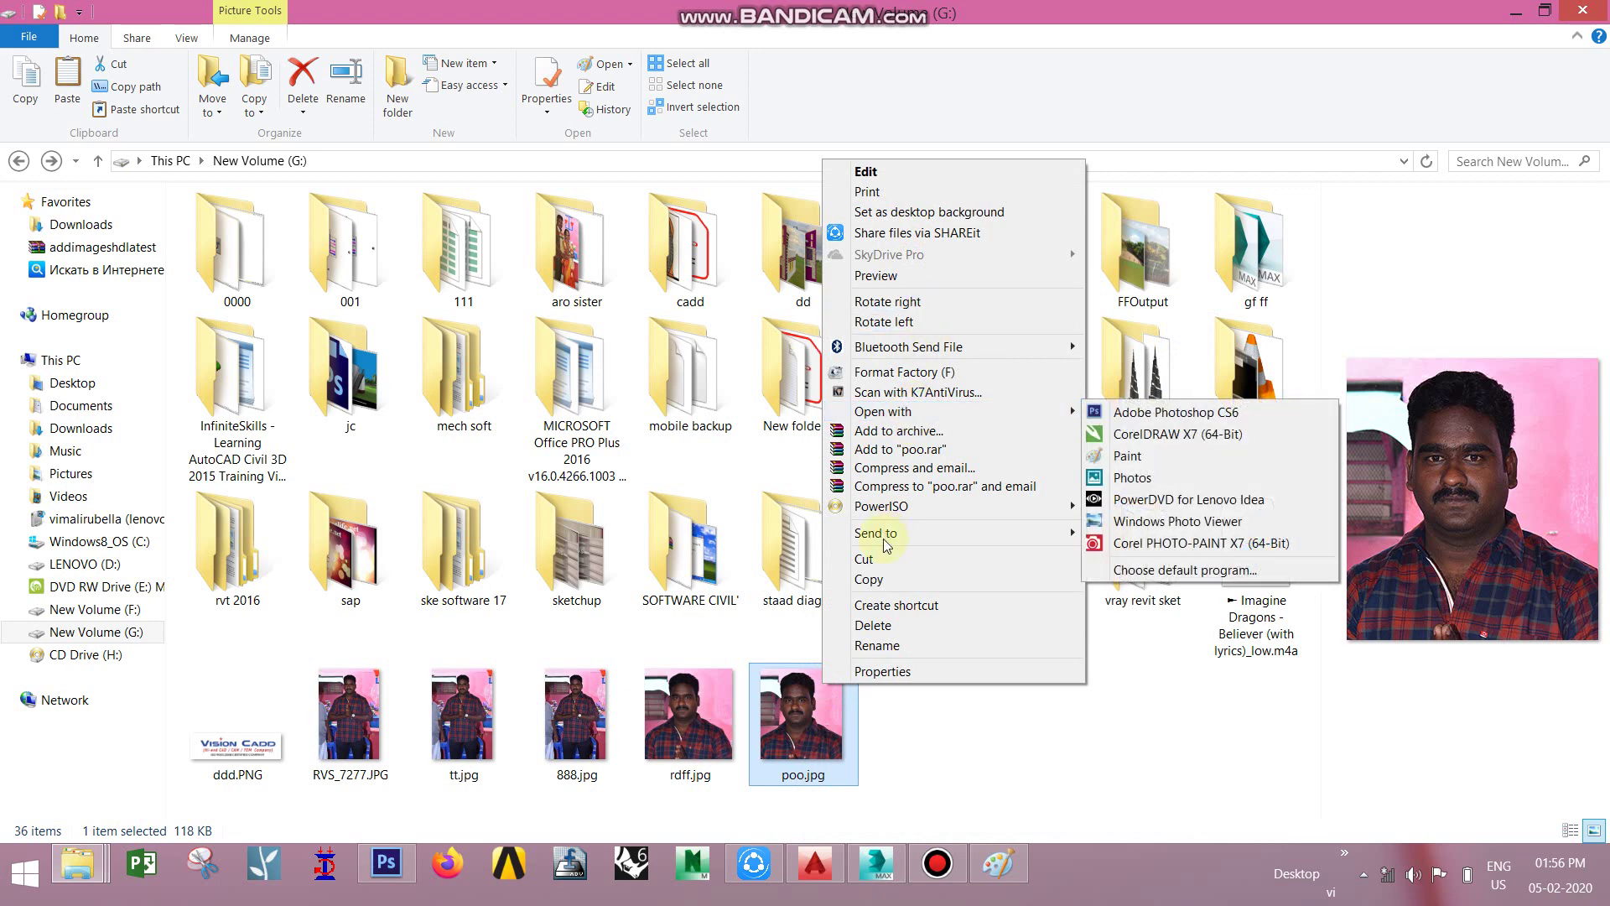
left_click(943, 413)
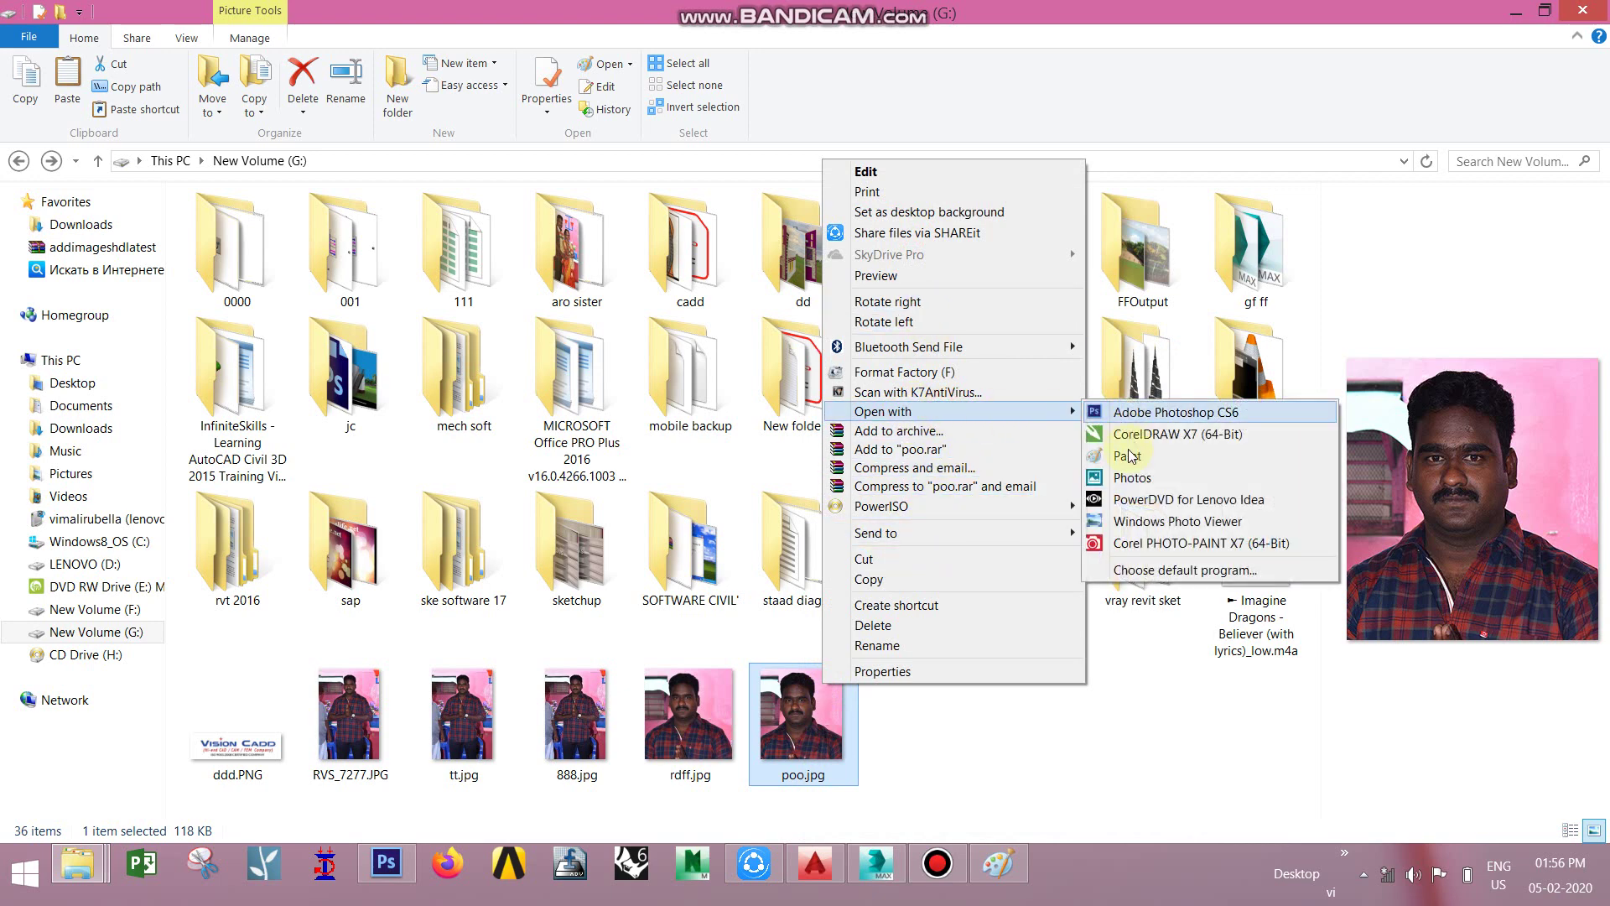
left_click(1143, 522)
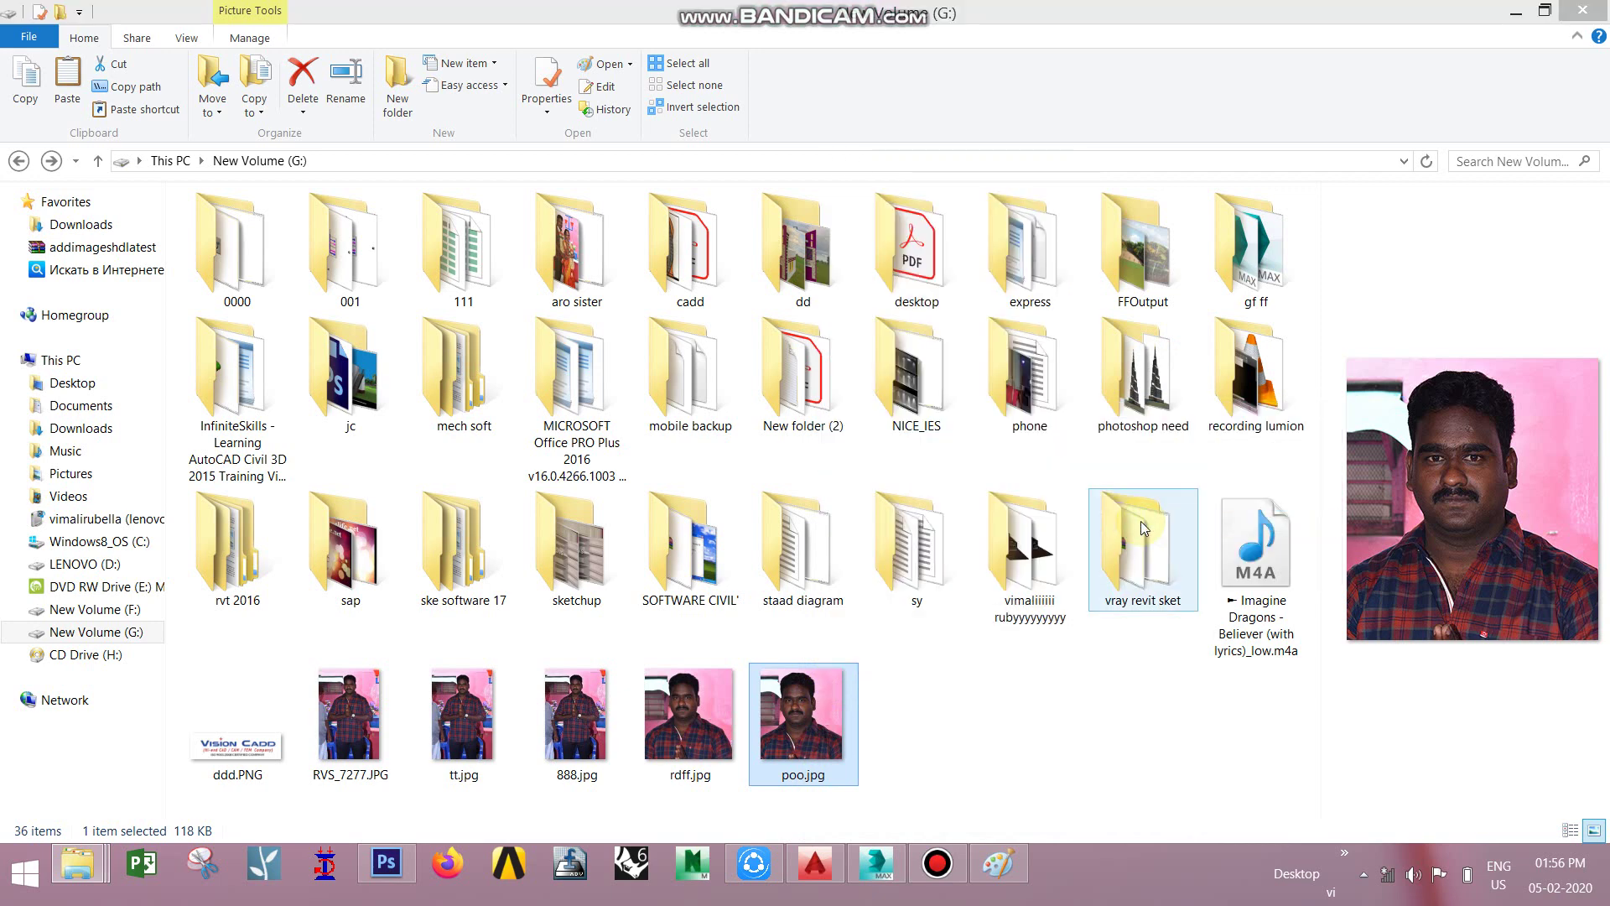
- Zoom in and out on the poo.jpg portrait, then close Windows Photo Viewer
scroll(871, 375, "up", 3)
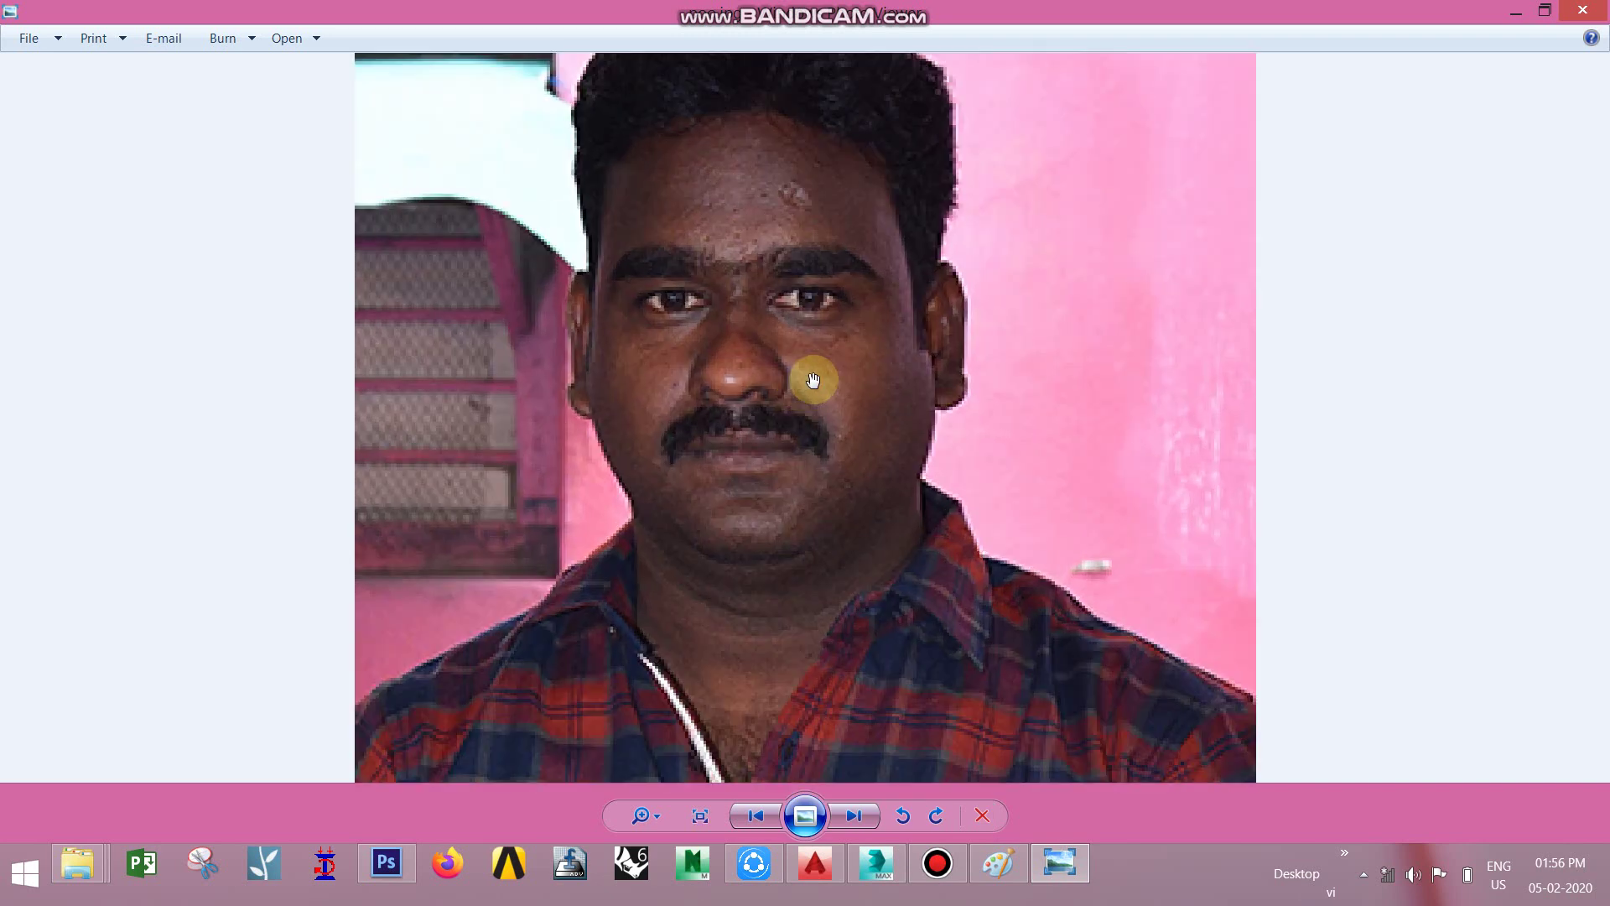
scroll(808, 374, "up", 2)
scroll(820, 388, "down", 2)
scroll(827, 395, "down", 3)
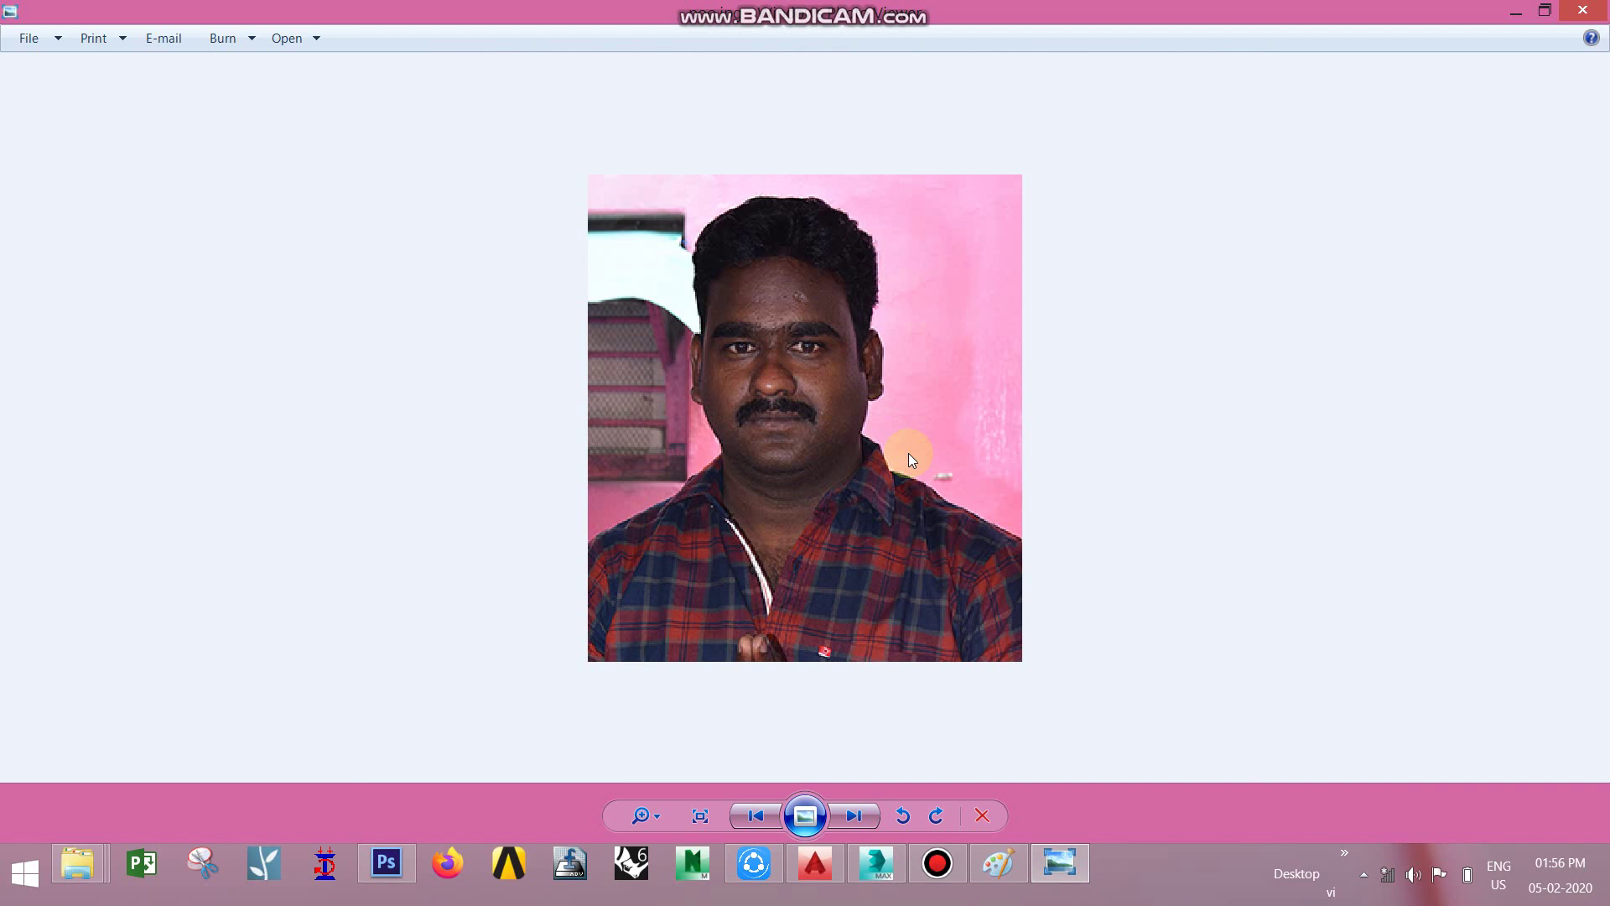
left_click(1584, 10)
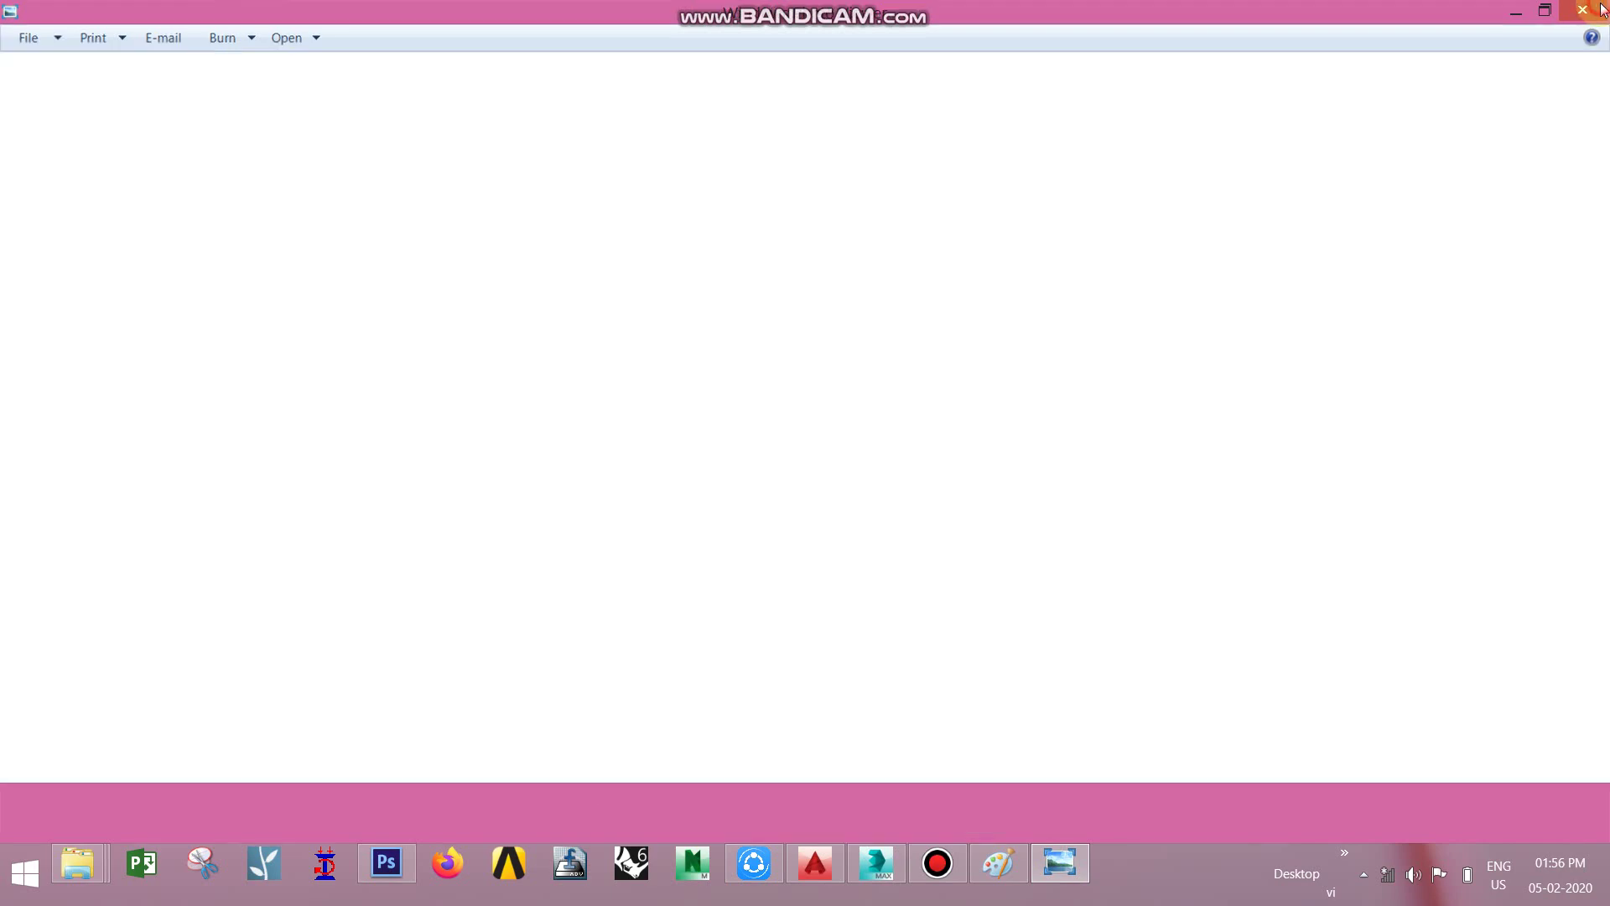
- Close the Explorer windows to return to Photoshop, then switch to Bandicam
left_click(1594, 10)
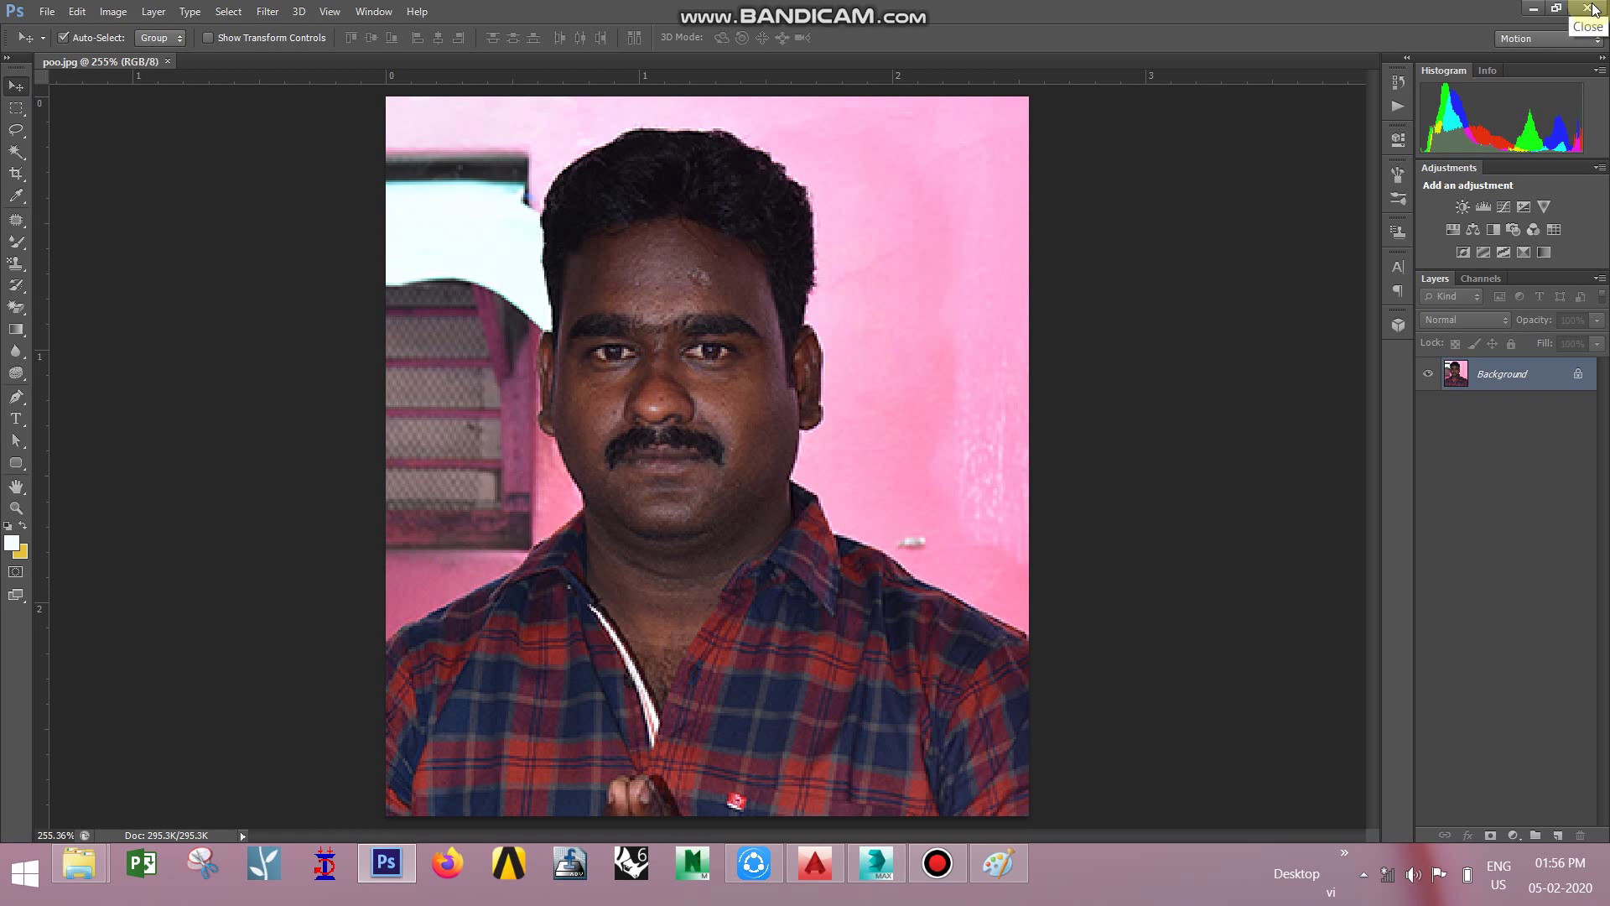
left_click(1594, 10)
left_click(942, 865)
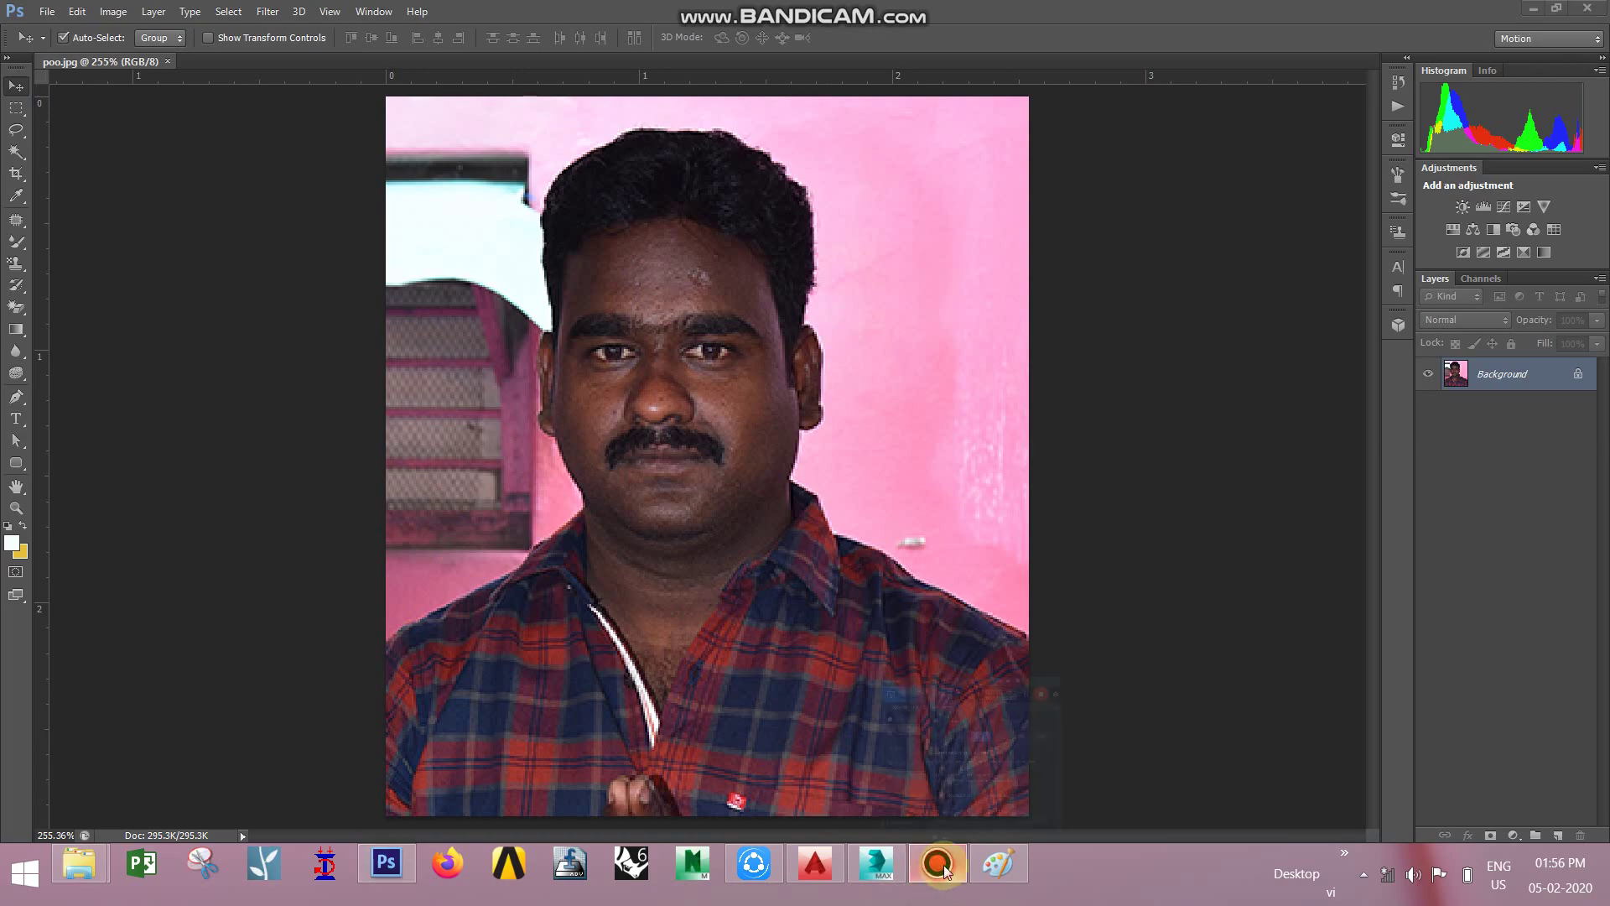